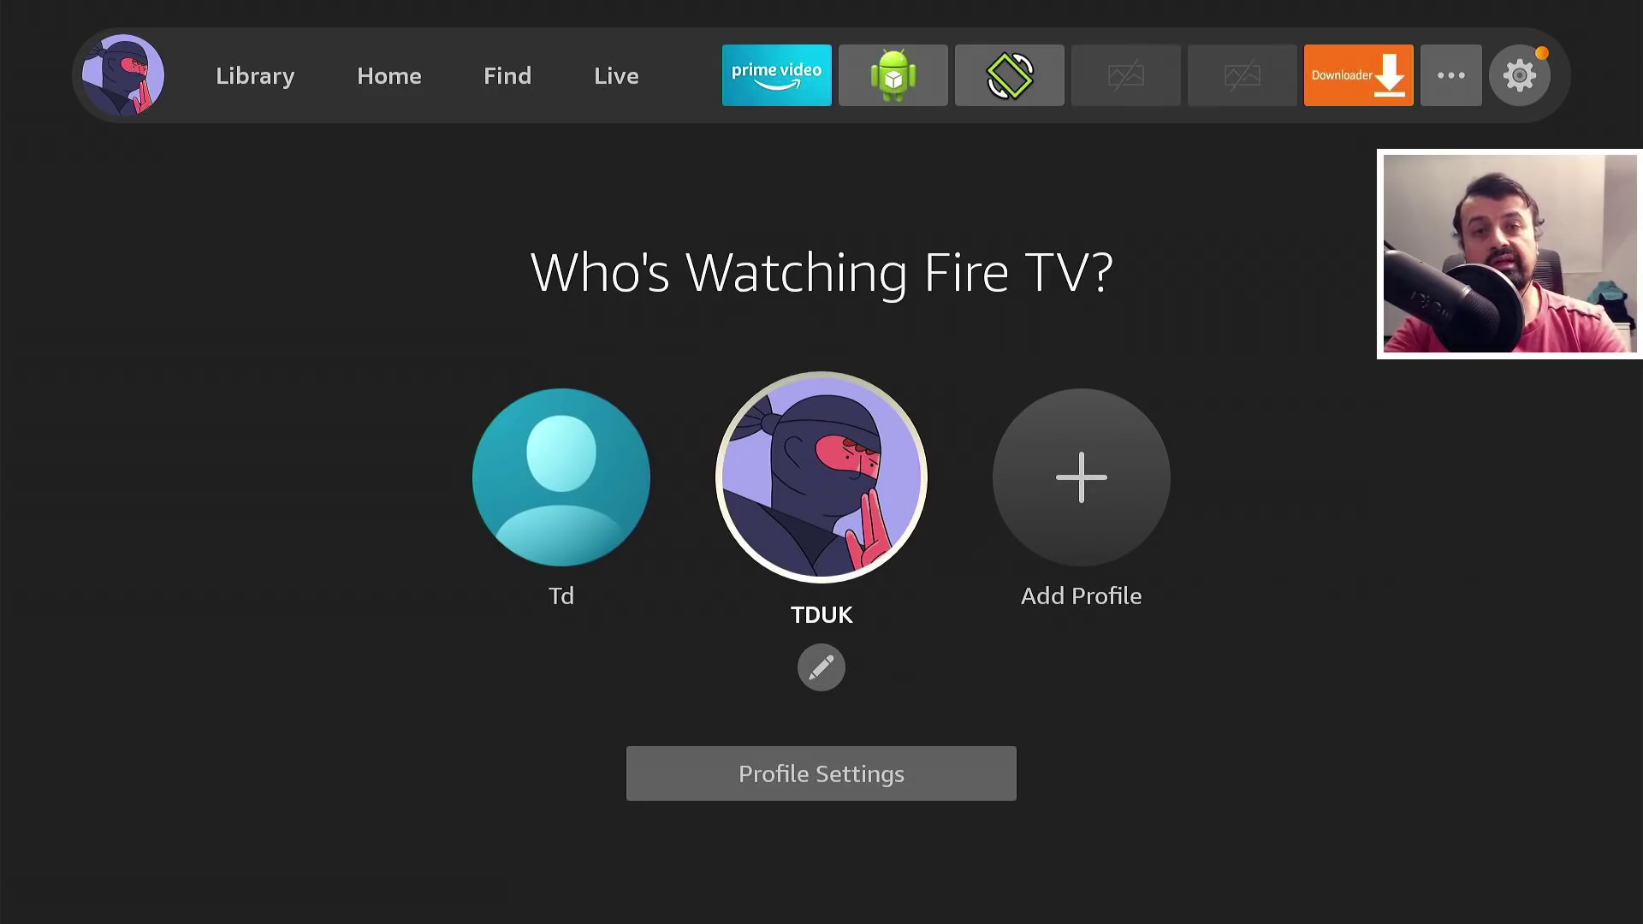
Leave the profile picker and browse Library, Home and Find to reach the Live channels page.
{"action": "key", "text": "Up"}
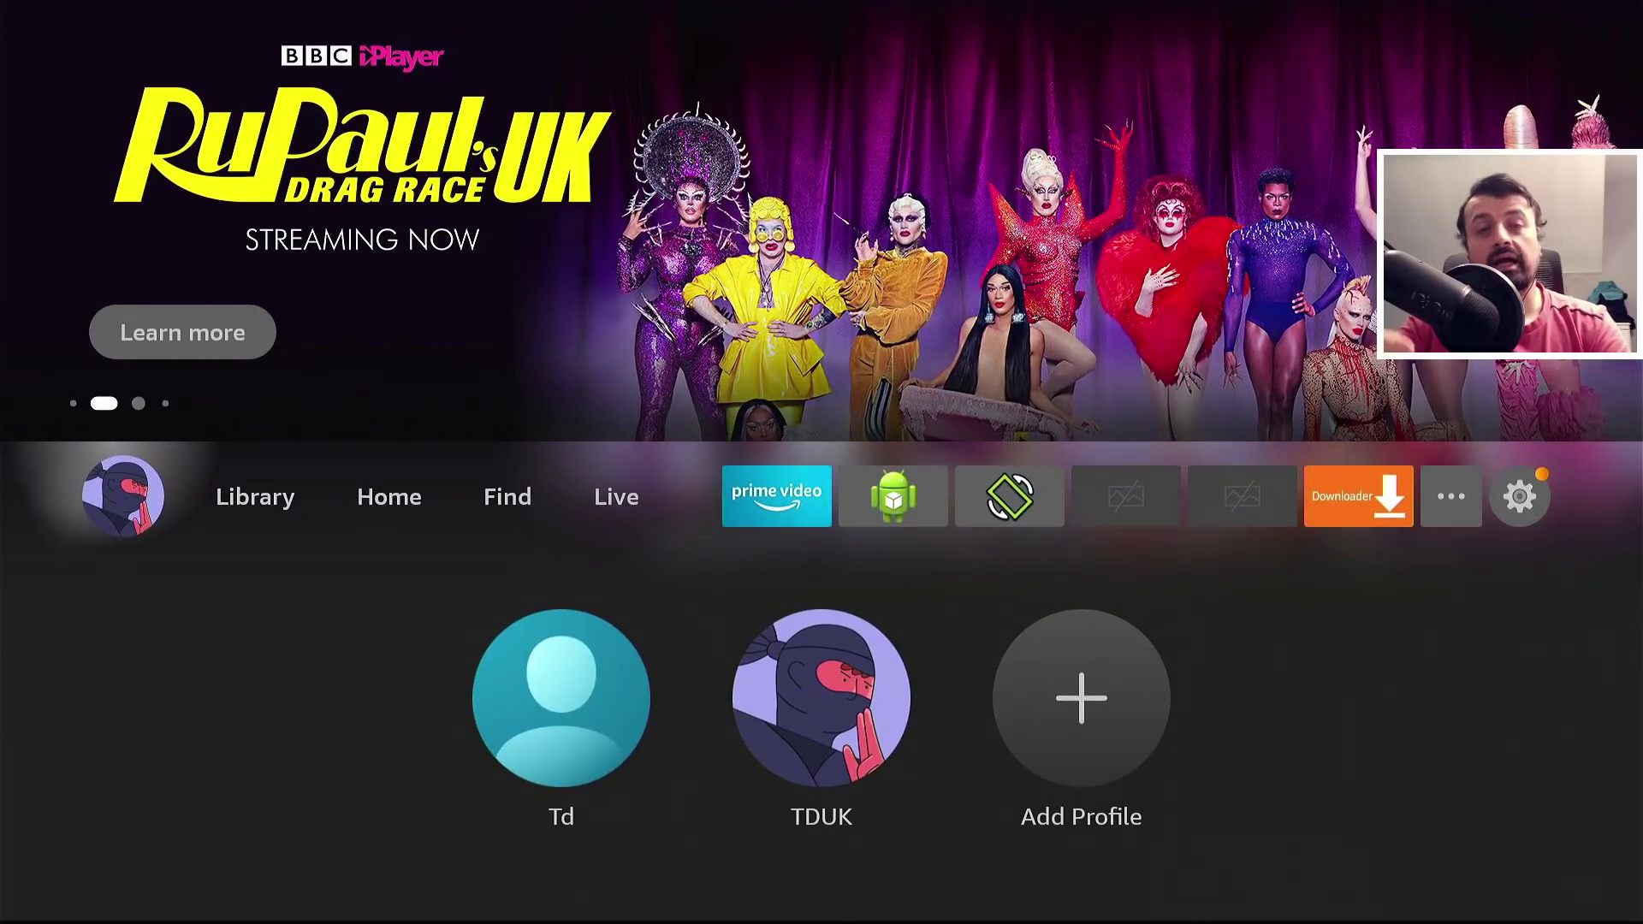
{"action": "key", "text": "Right"}
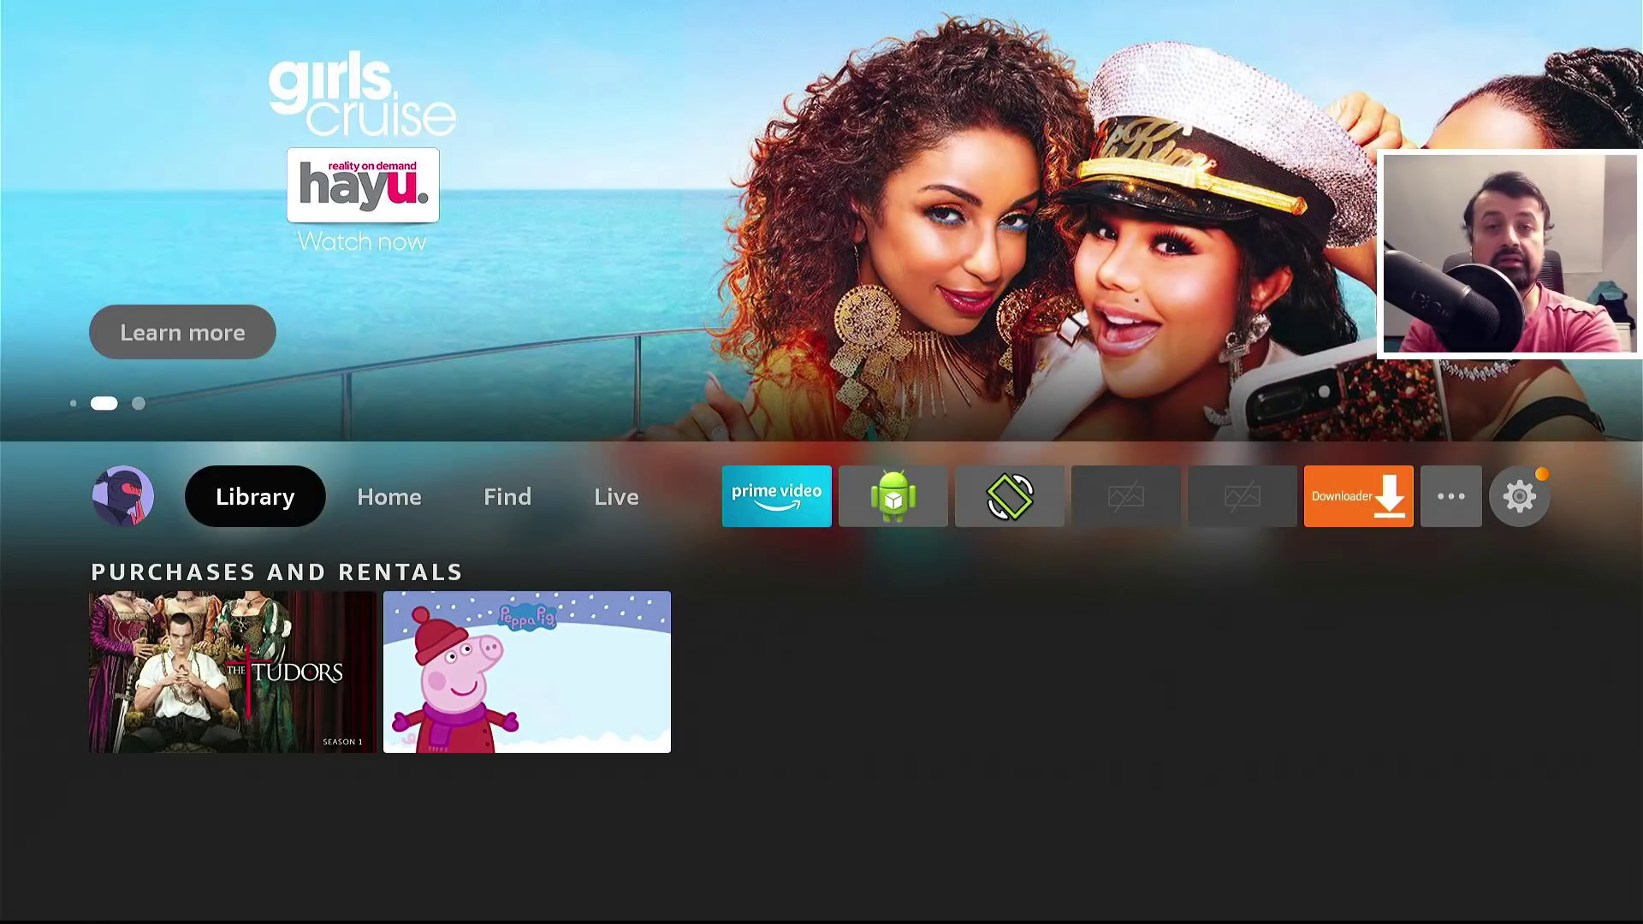
{"action": "key", "text": "Right"}
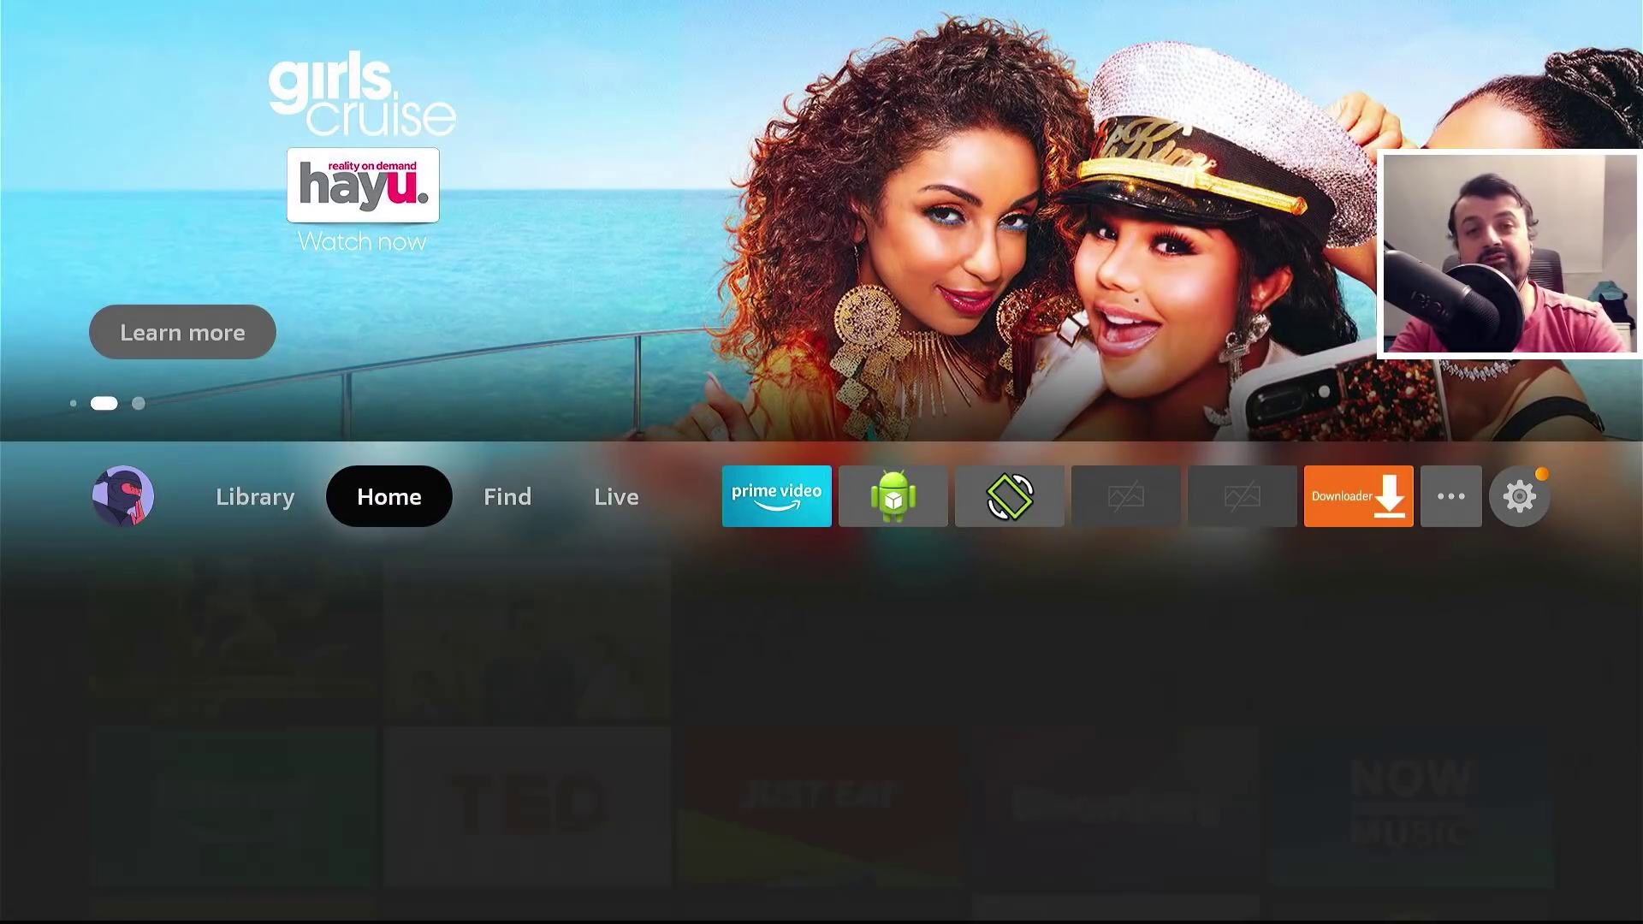
{"action": "key", "text": "Right"}
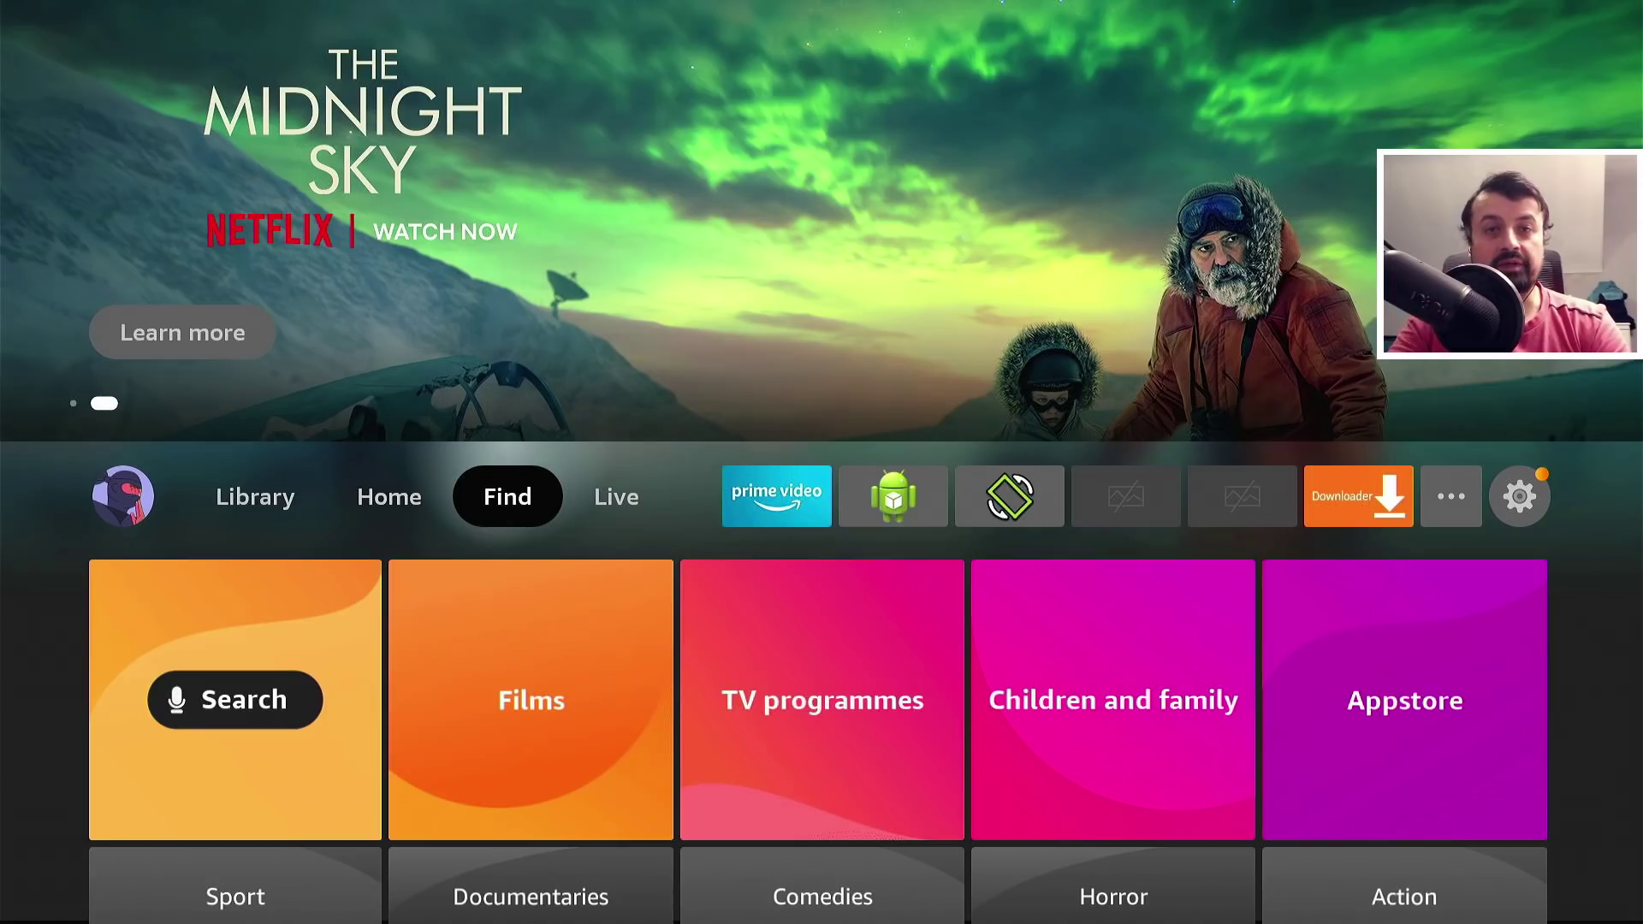
{"action": "key", "text": "Right"}
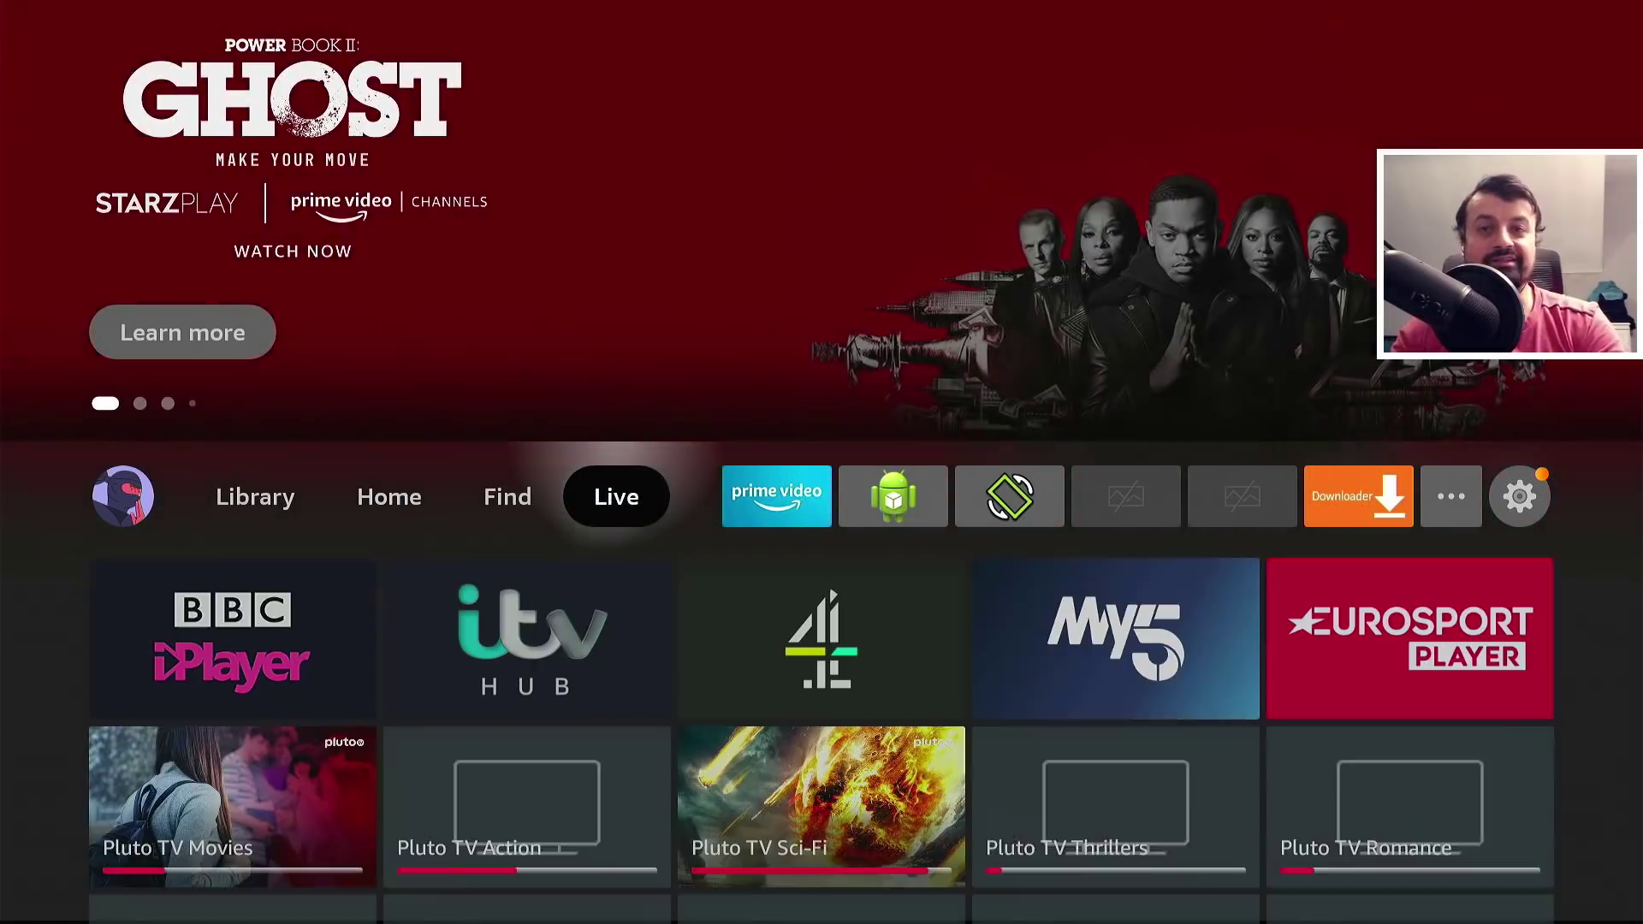
{"action": "key", "text": "Left"}
{"action": "key", "text": "Left"}
{"action": "key", "text": "Right"}
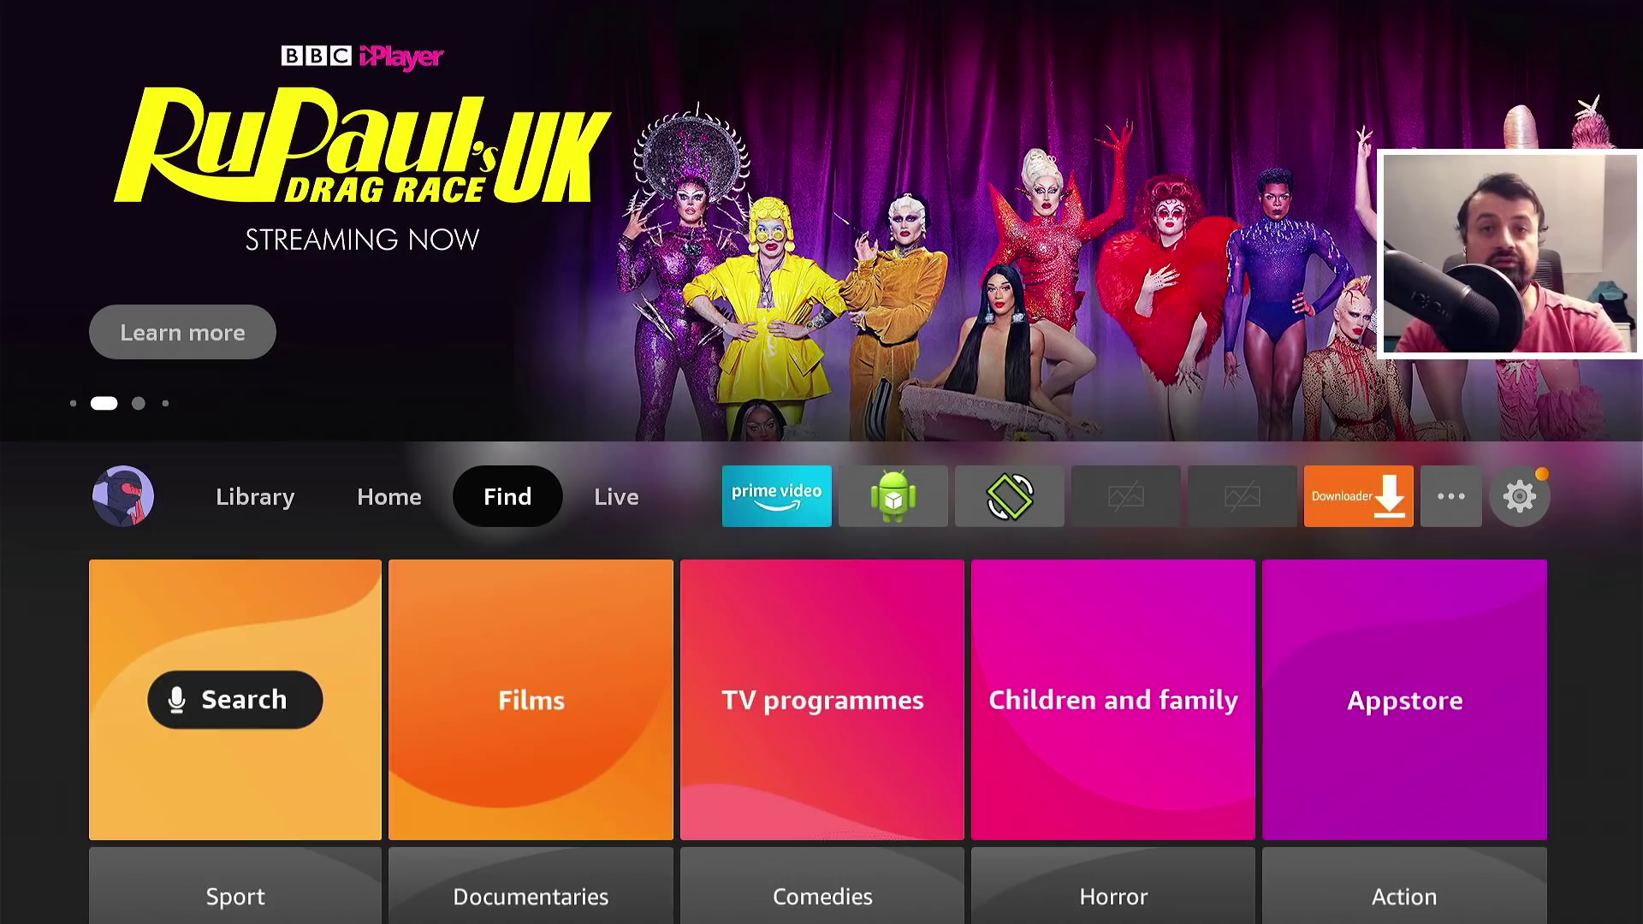
{"action": "key", "text": "Right"}
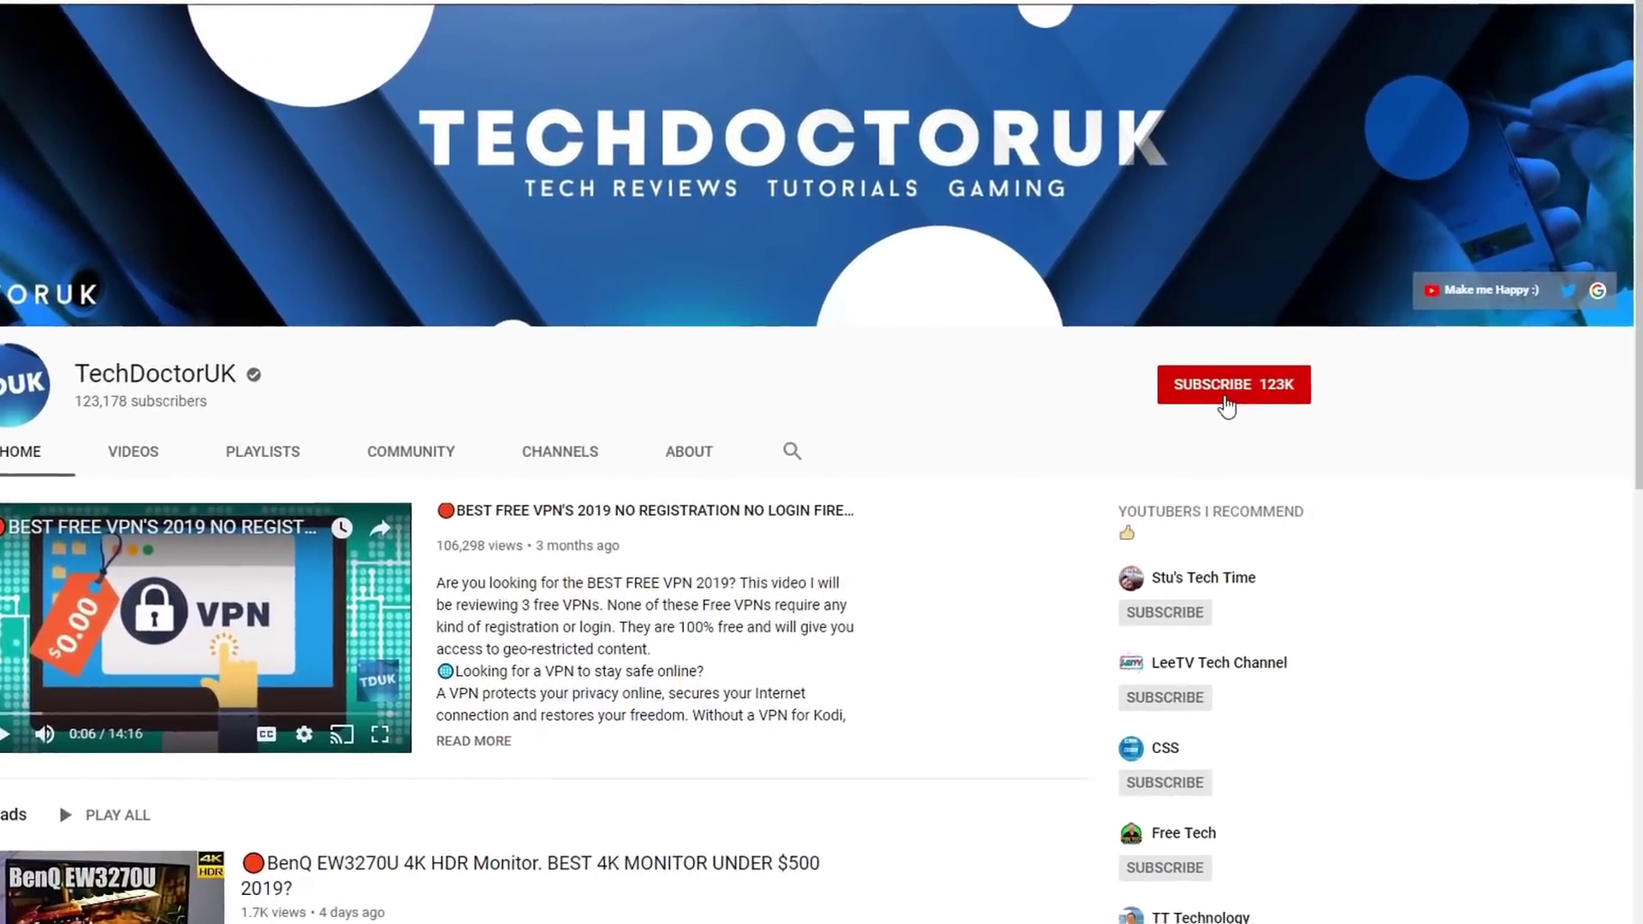
Subscribe to TechDoctorUK and enable bell notifications for every new video.
{"action": "left_click", "coordinate": [1227, 402]}
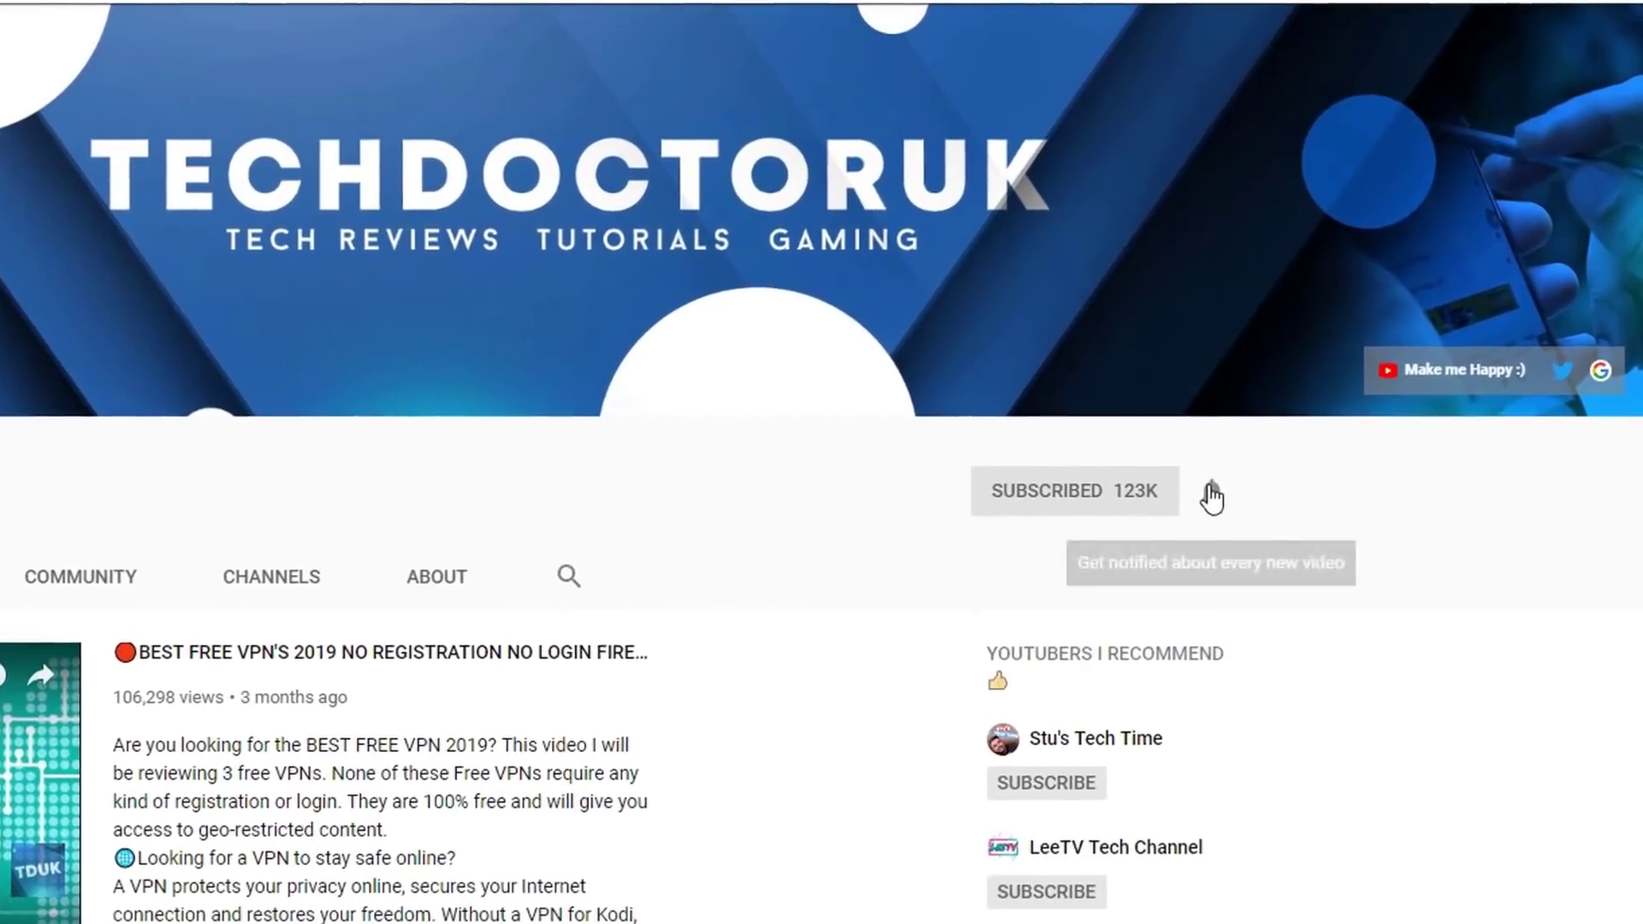
{"action": "left_click", "coordinate": [1218, 476]}
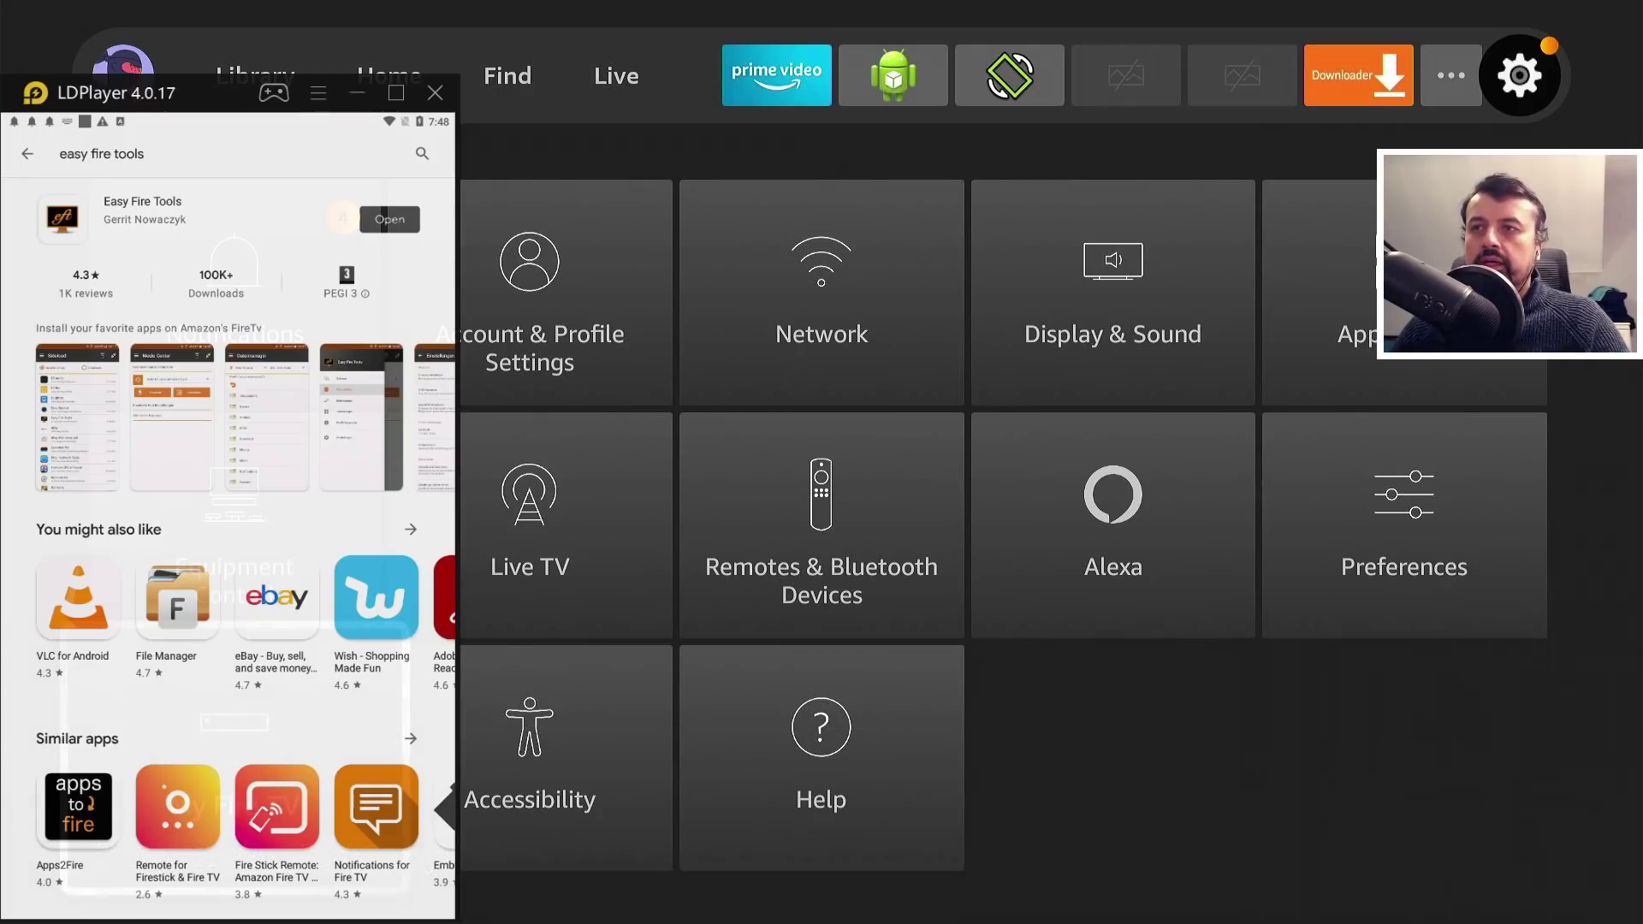
Launch Easy Fire Tools with Open on its Play Store listing.
{"action": "left_click", "coordinate": [389, 220]}
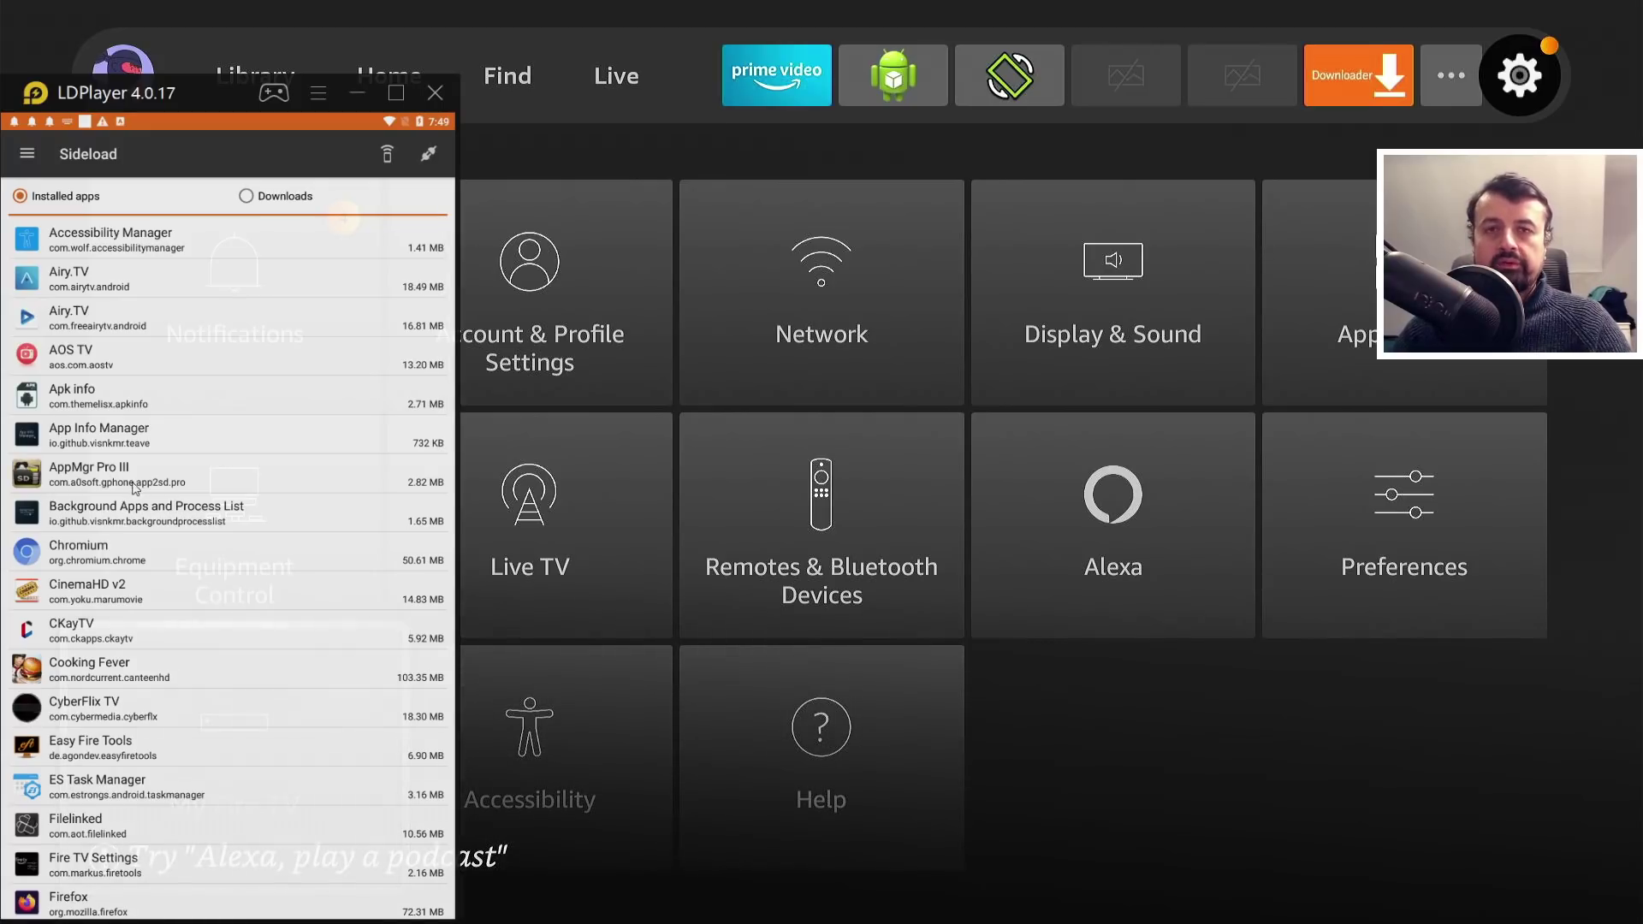
Browse the Sideload installed-apps list, then start a Fire TV connection with the connect icon.
{"action": "scroll", "coordinate": [145, 445], "scroll_direction": "down", "scroll_amount": 2}
{"action": "scroll", "coordinate": [151, 424], "scroll_direction": "down", "scroll_amount": 2}
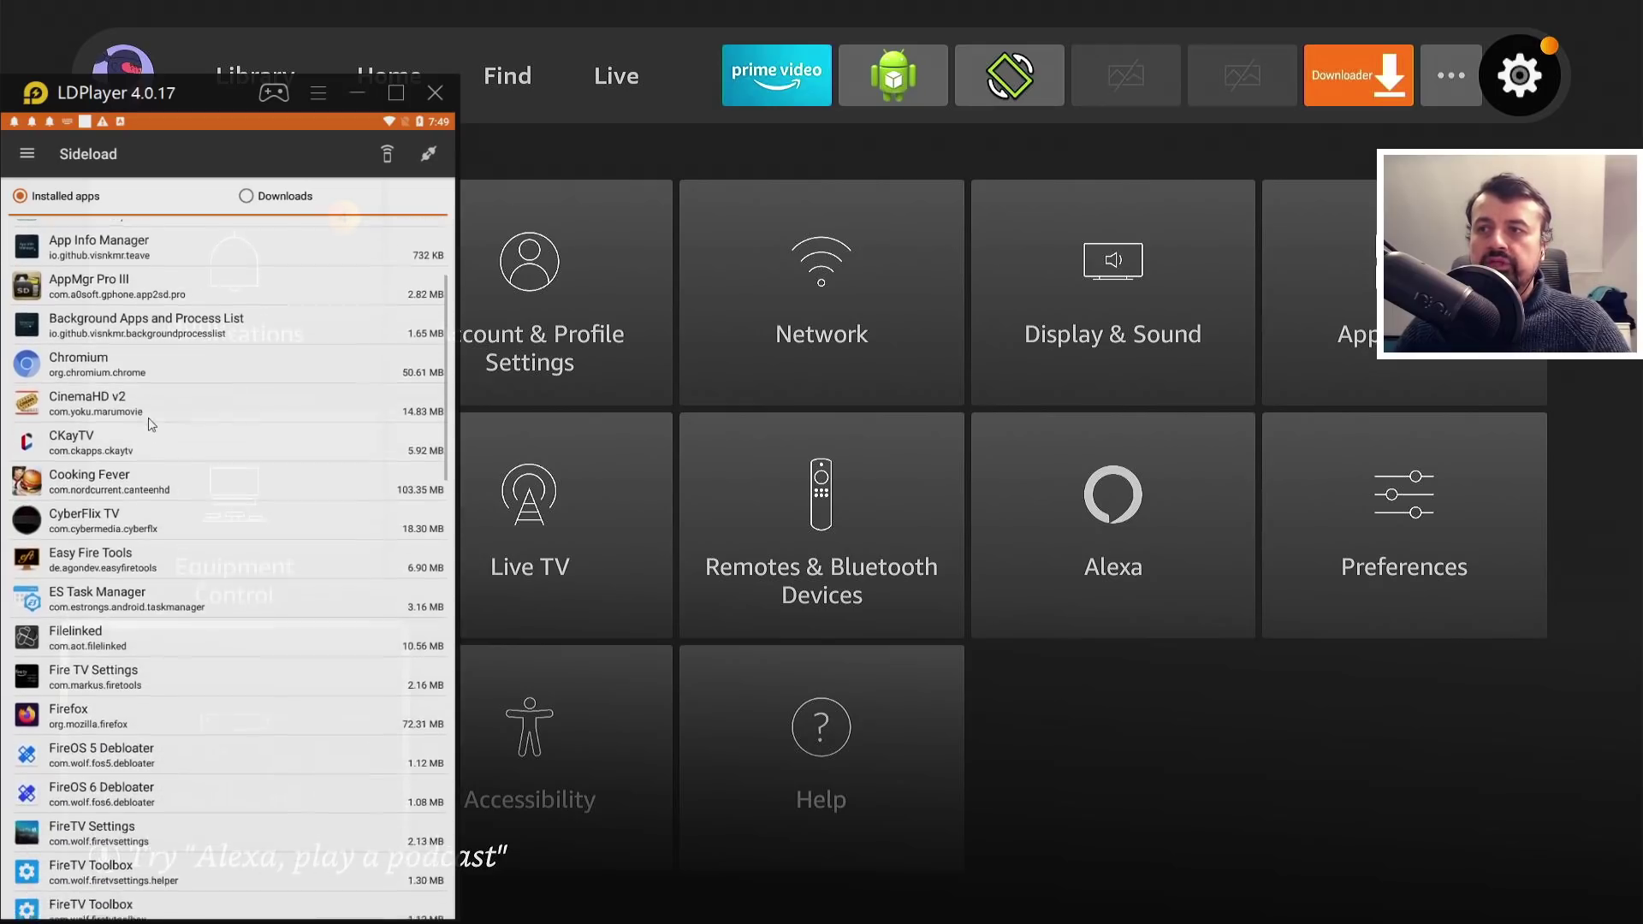
{"action": "scroll", "coordinate": [150, 419], "scroll_direction": "down", "scroll_amount": 1}
{"action": "scroll", "coordinate": [150, 402], "scroll_direction": "up", "scroll_amount": 1}
{"action": "scroll", "coordinate": [152, 377], "scroll_direction": "up", "scroll_amount": 1}
{"action": "scroll", "coordinate": [152, 350], "scroll_direction": "up", "scroll_amount": 2}
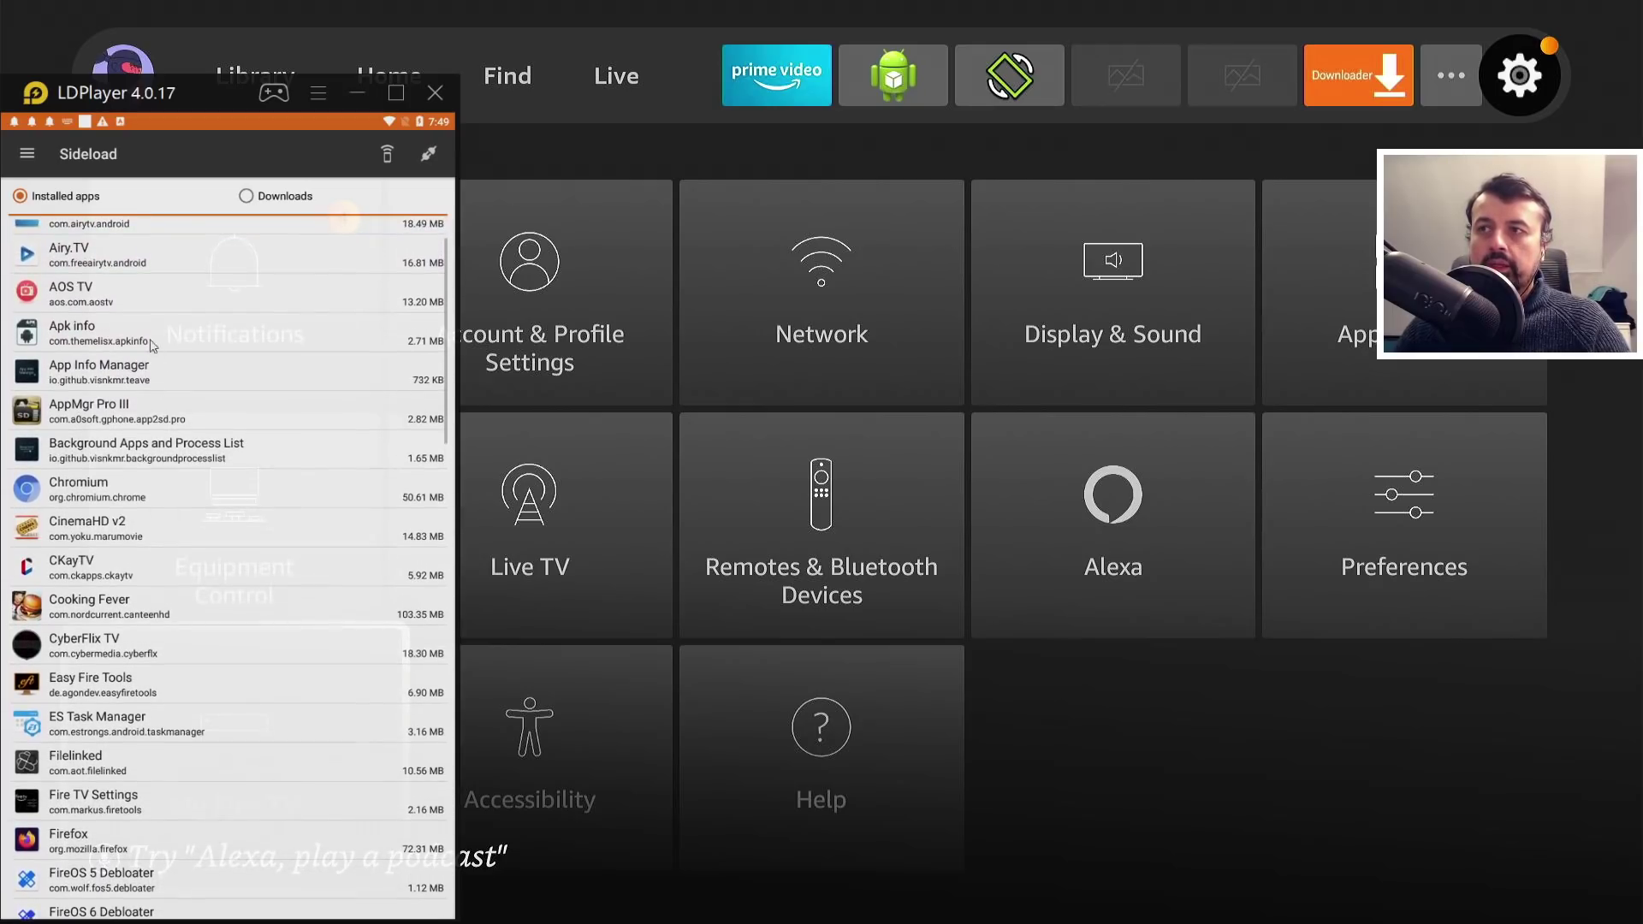
{"action": "scroll", "coordinate": [152, 345], "scroll_direction": "up", "scroll_amount": 1}
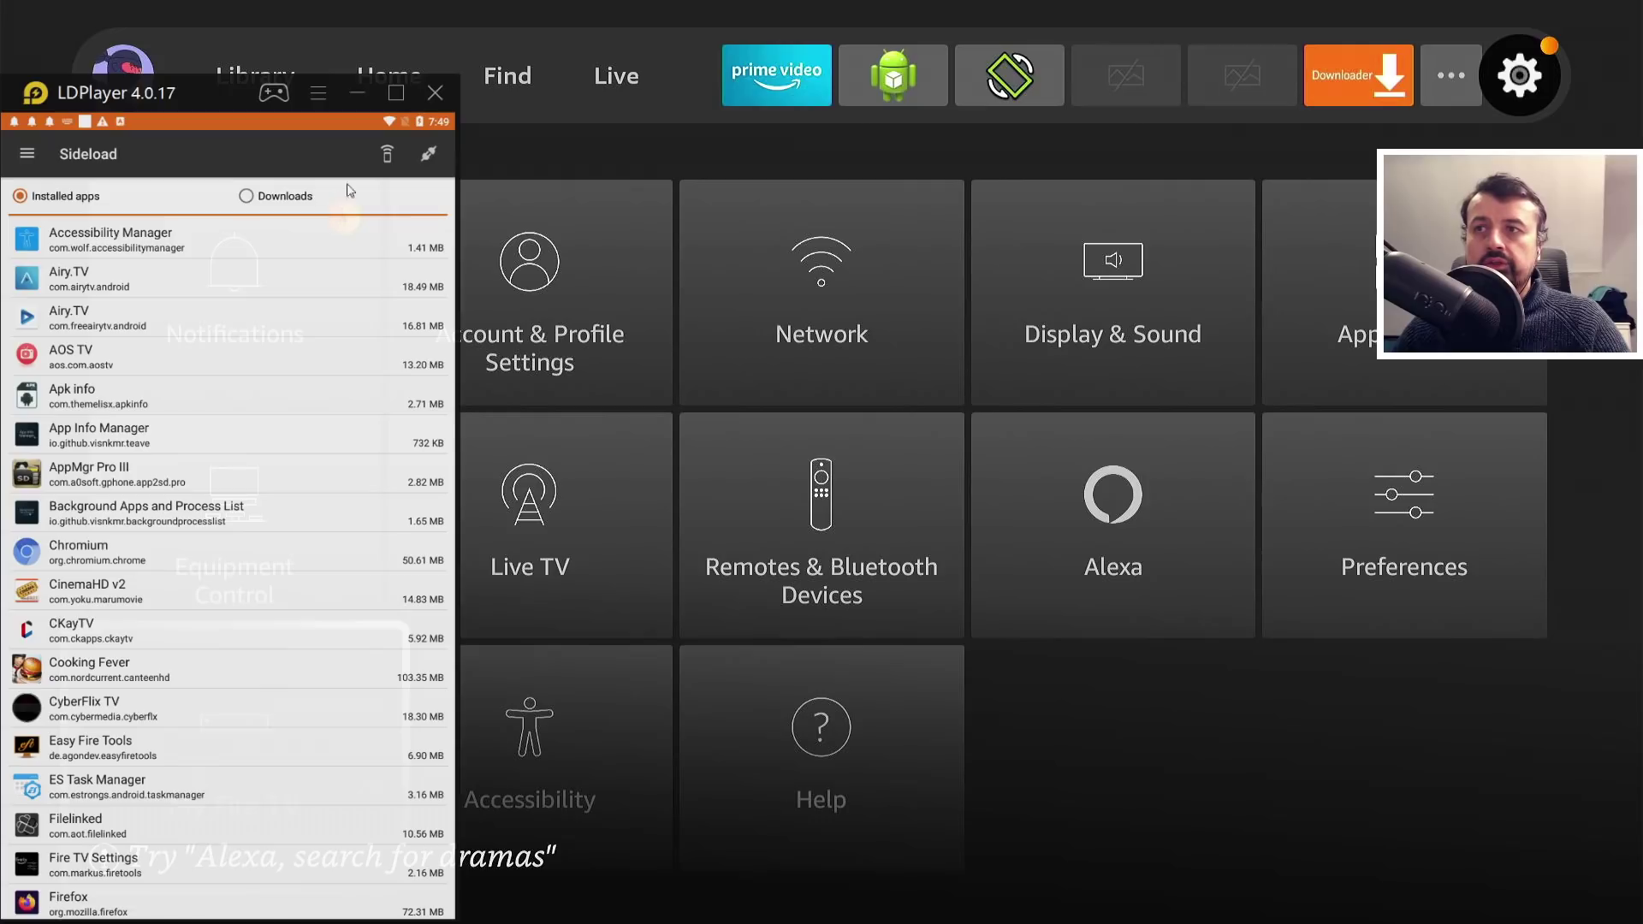
{"action": "left_click", "coordinate": [387, 154]}
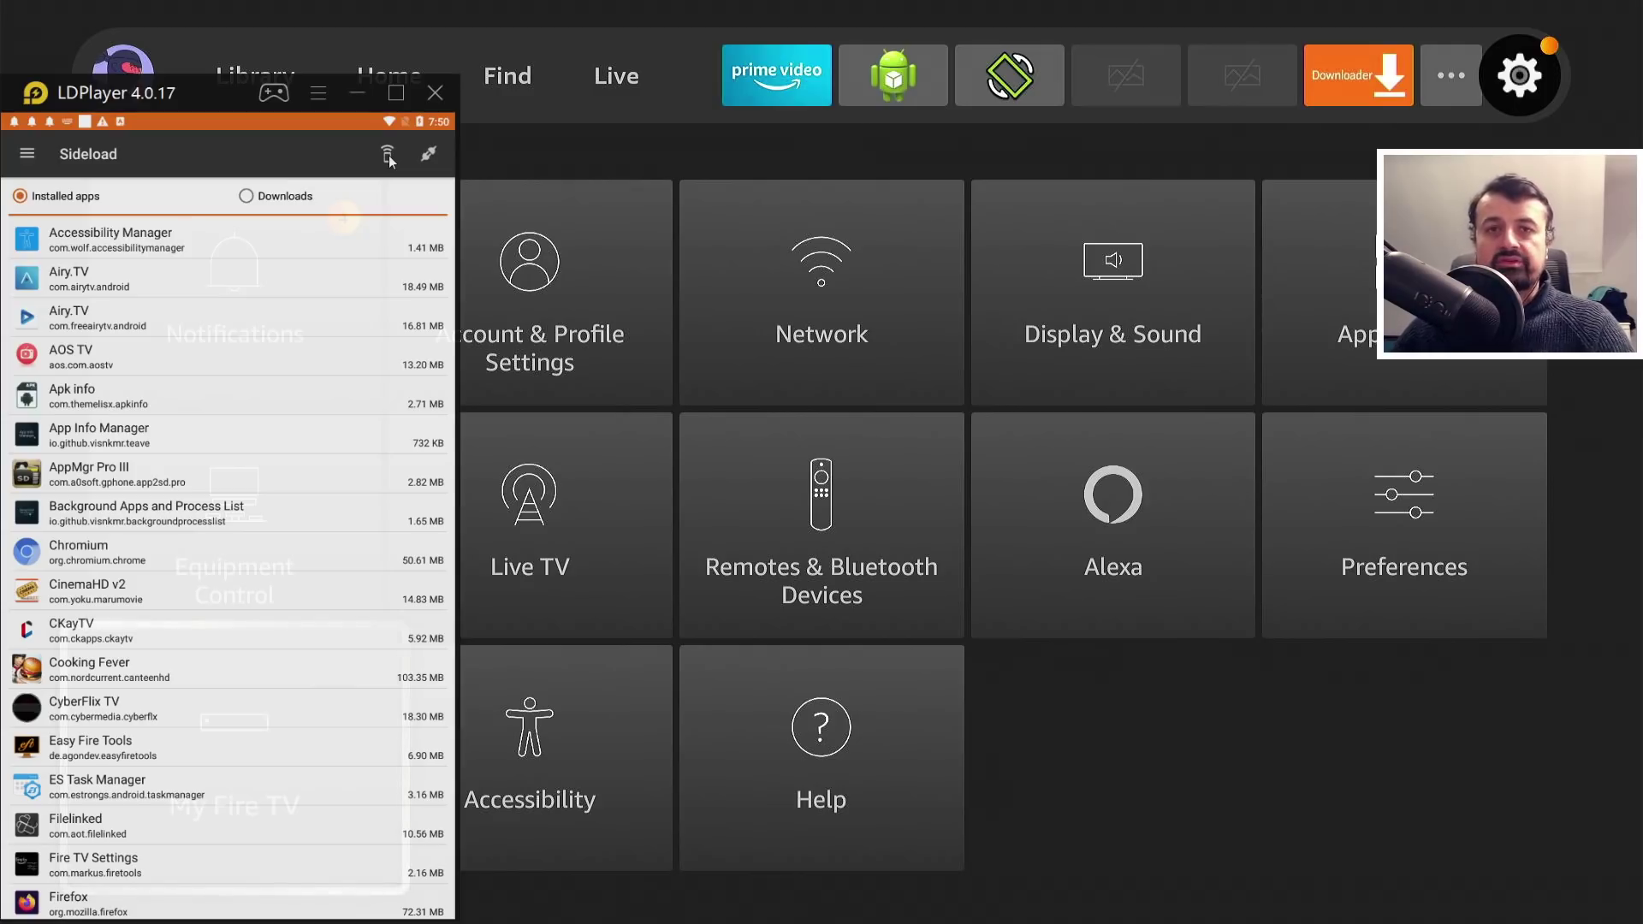
Go to My Fire TV > About > Network to show the IP 192.168.0.101.
{"action": "key", "text": "Down"}
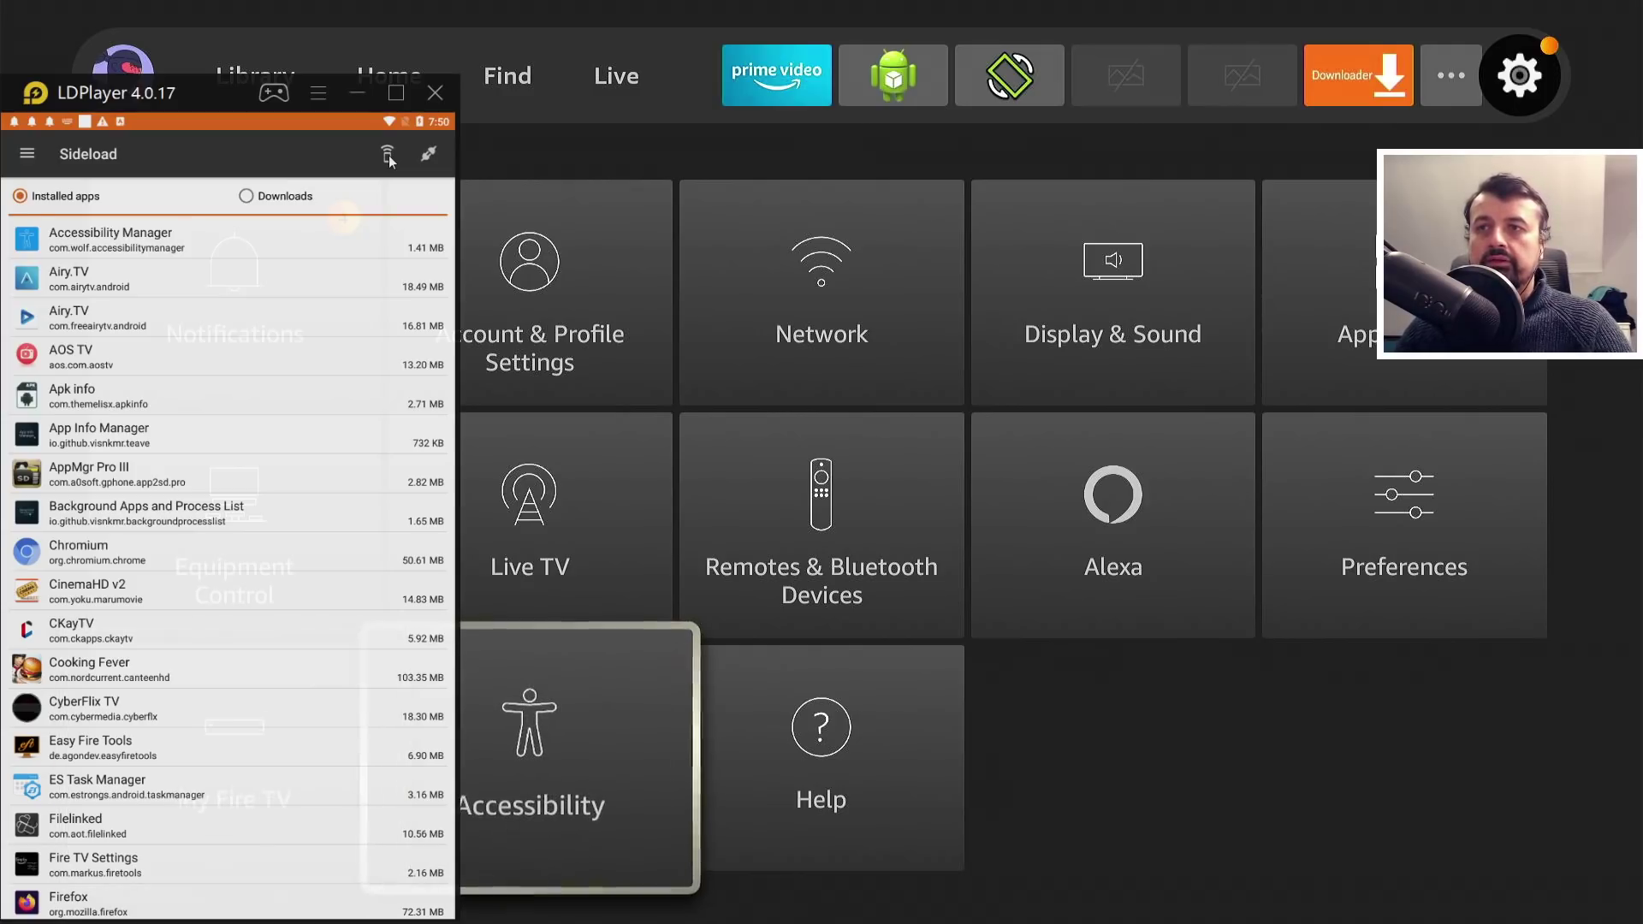
{"action": "key", "text": "Right"}
{"action": "key", "text": "Up"}
{"action": "key", "text": "Up"}
{"action": "key", "text": "Right"}
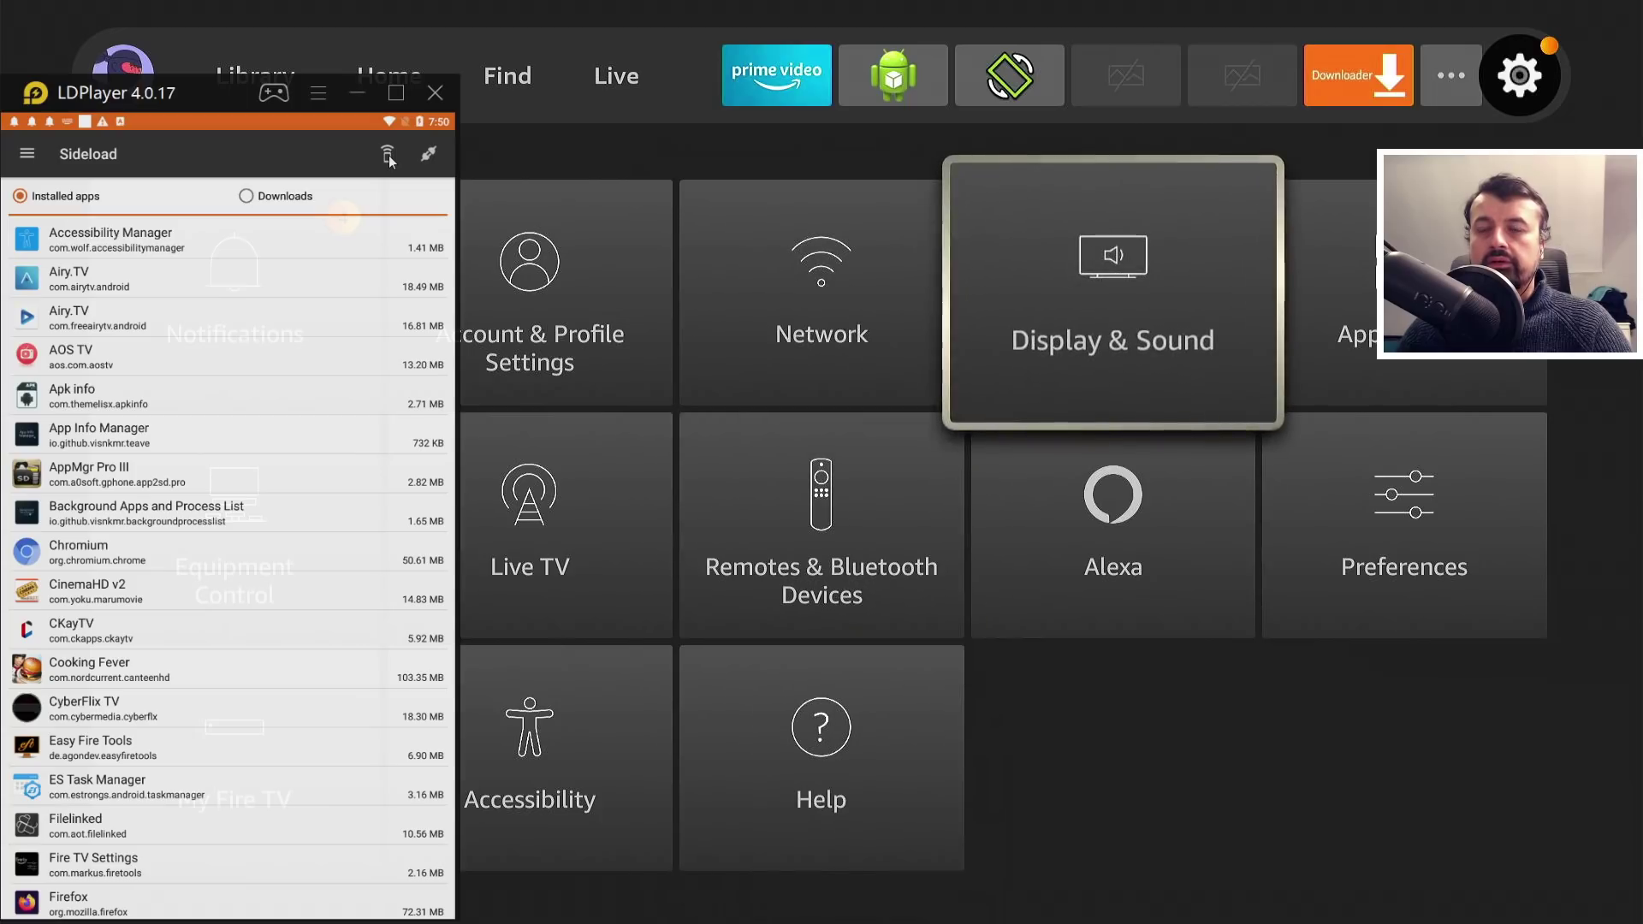
{"action": "key", "text": "Right"}
{"action": "key", "text": "Up"}
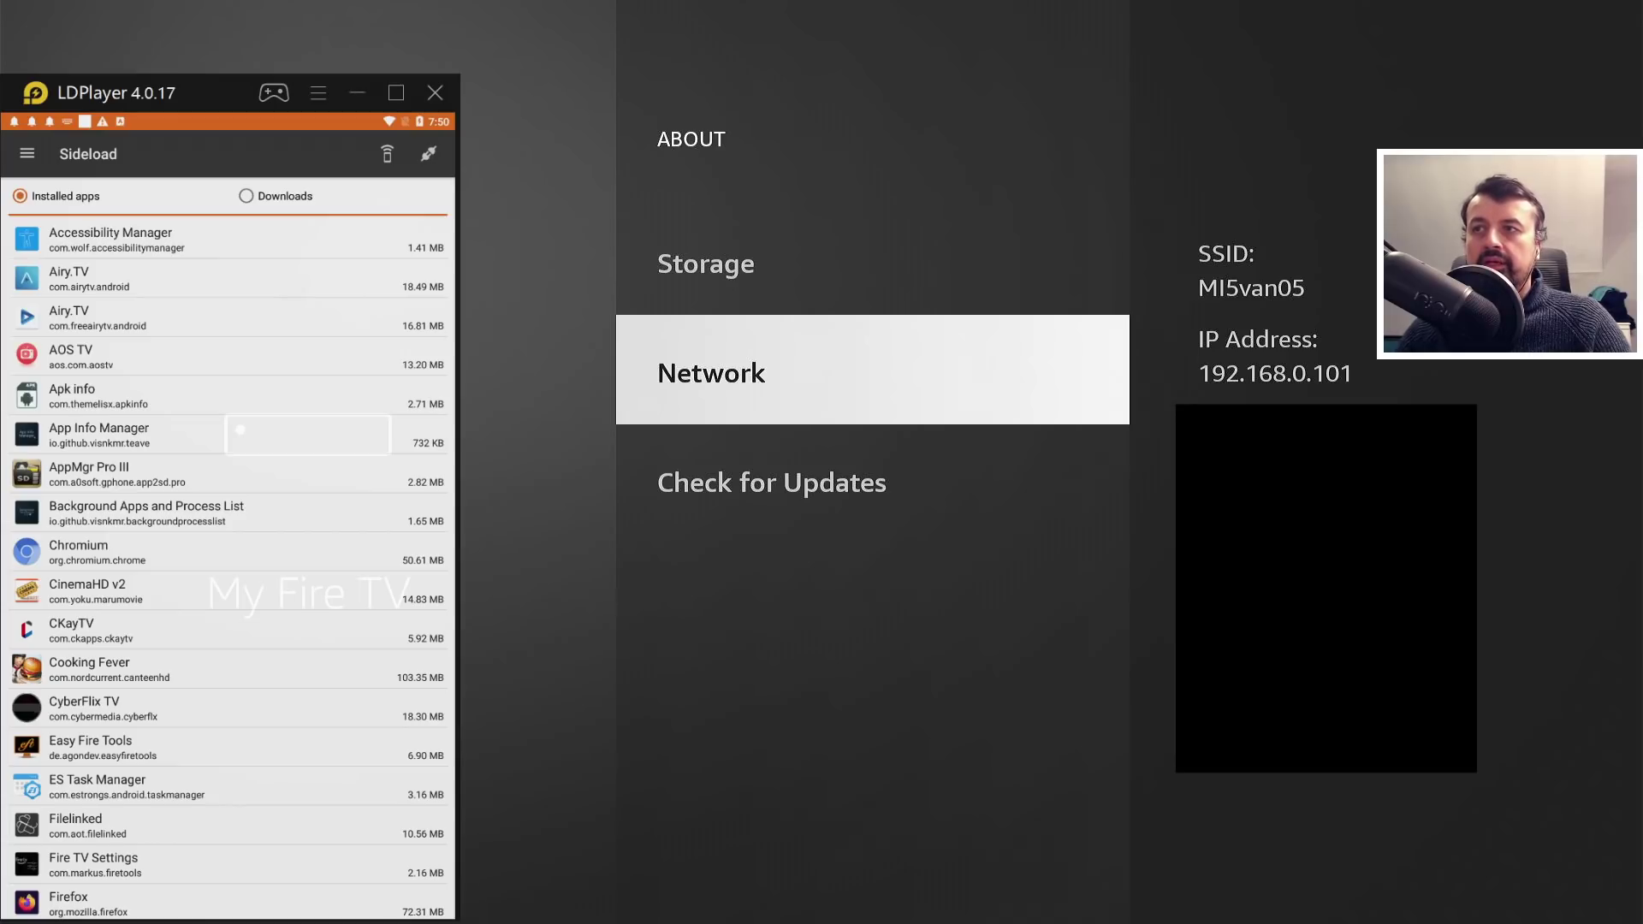
Change the FireTV IP connection setting to 192.168.0.101 and return to Sideload.
{"action": "left_click", "coordinate": [27, 153]}
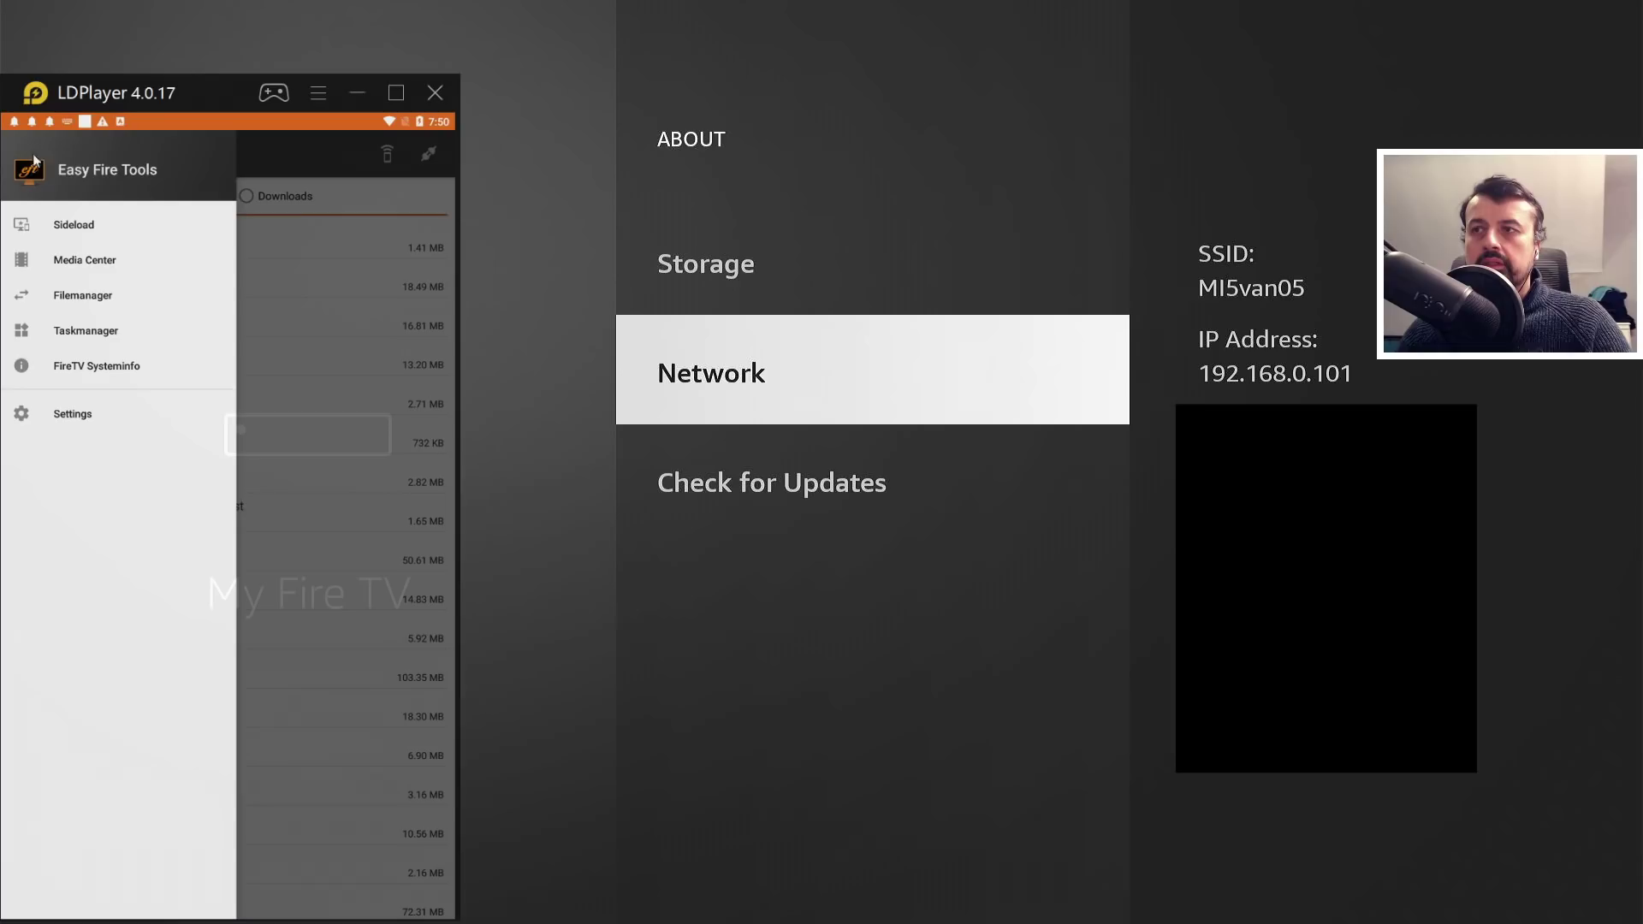
{"action": "left_click", "coordinate": [73, 414]}
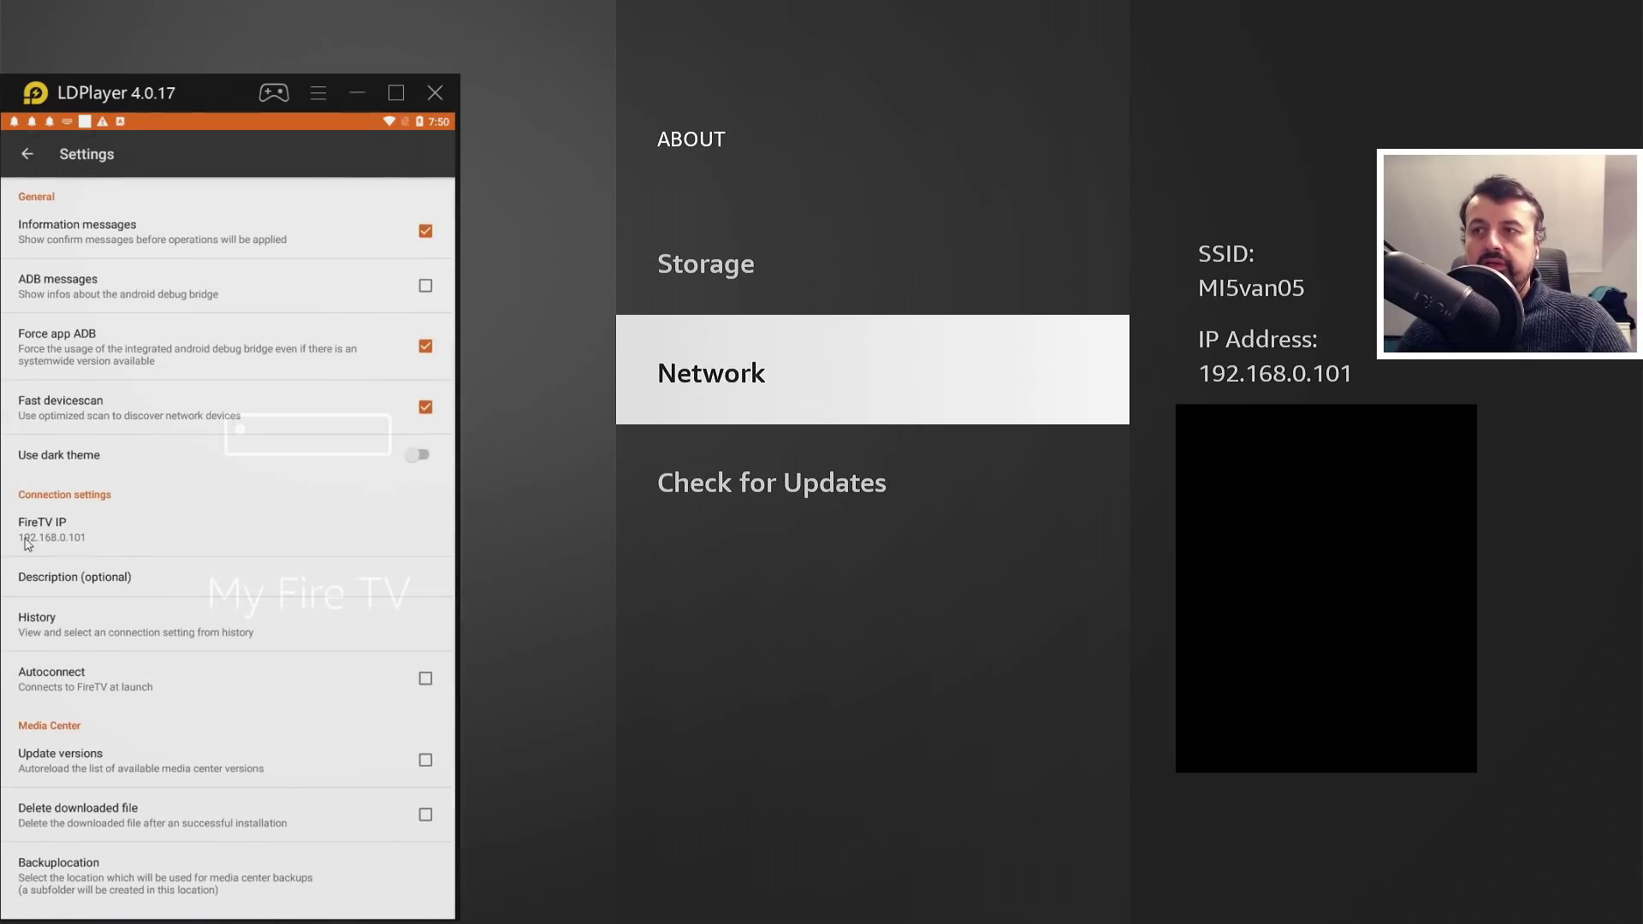
{"action": "left_click", "coordinate": [88, 541]}
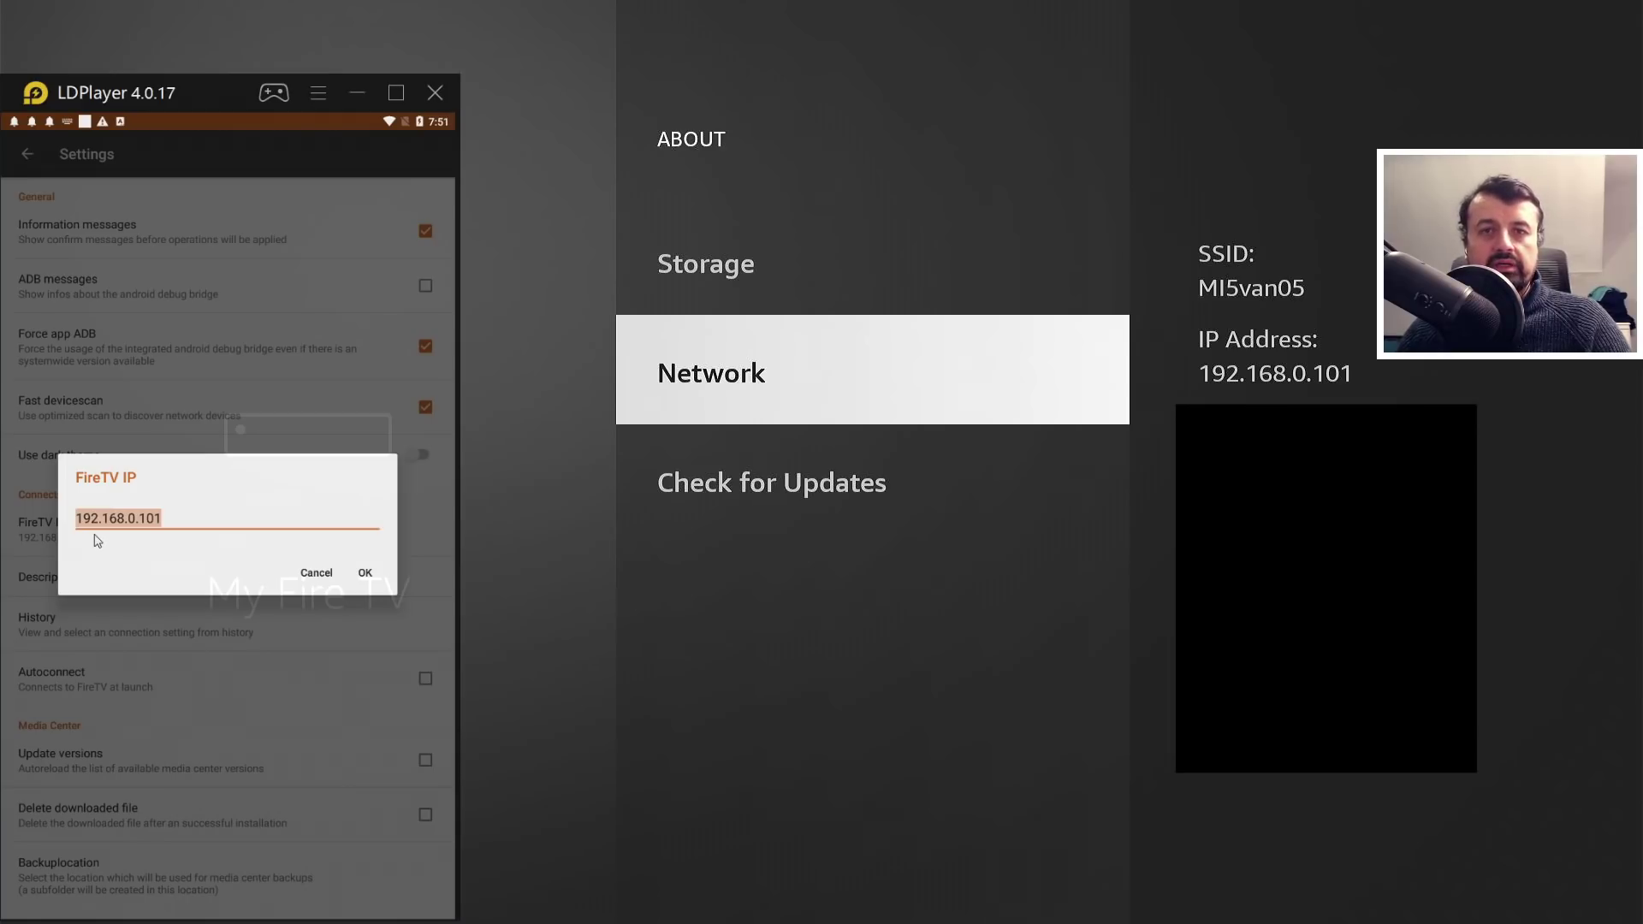
{"action": "left_click", "coordinate": [210, 519]}
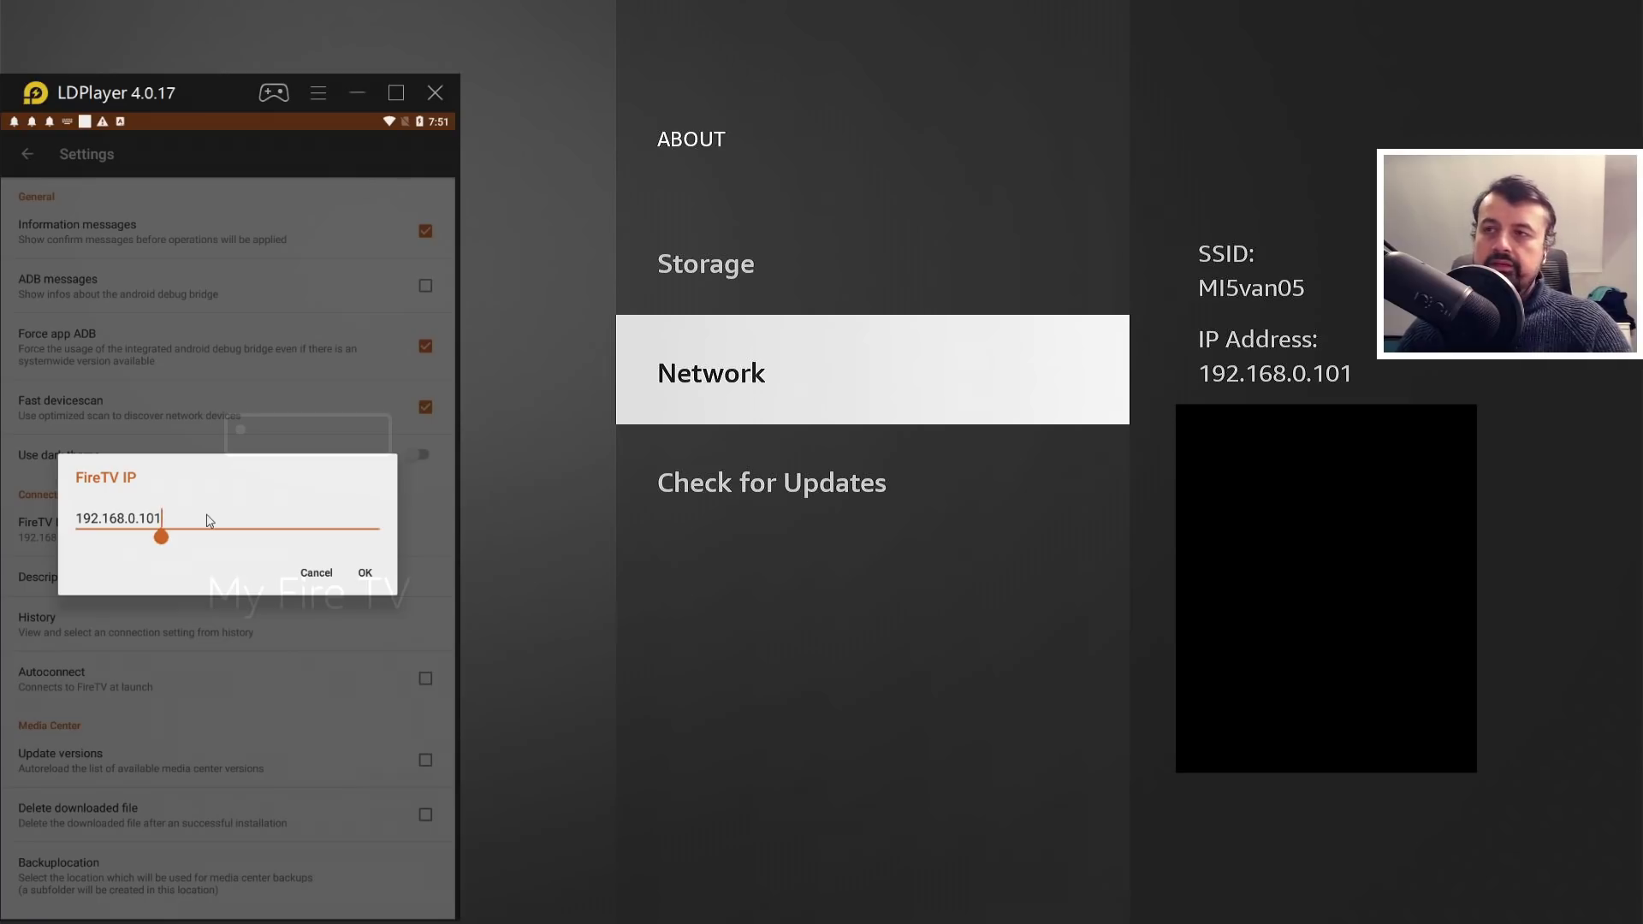
{"action": "key", "text": "BackSpace"}
{"action": "type", "text": "1"}
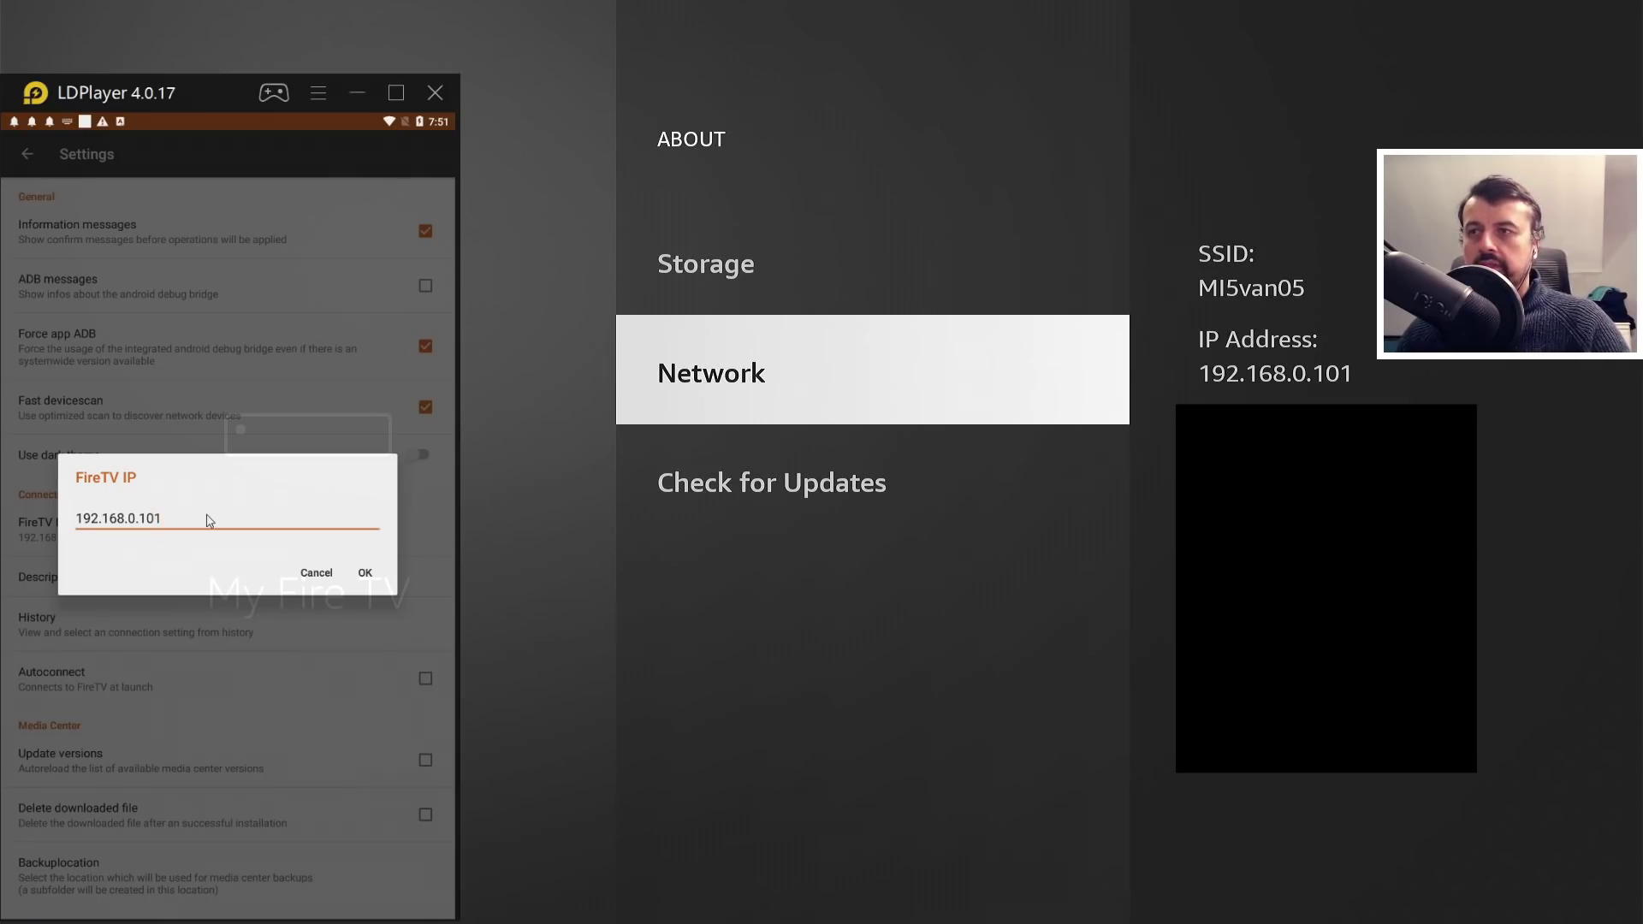
{"action": "left_click", "coordinate": [364, 576]}
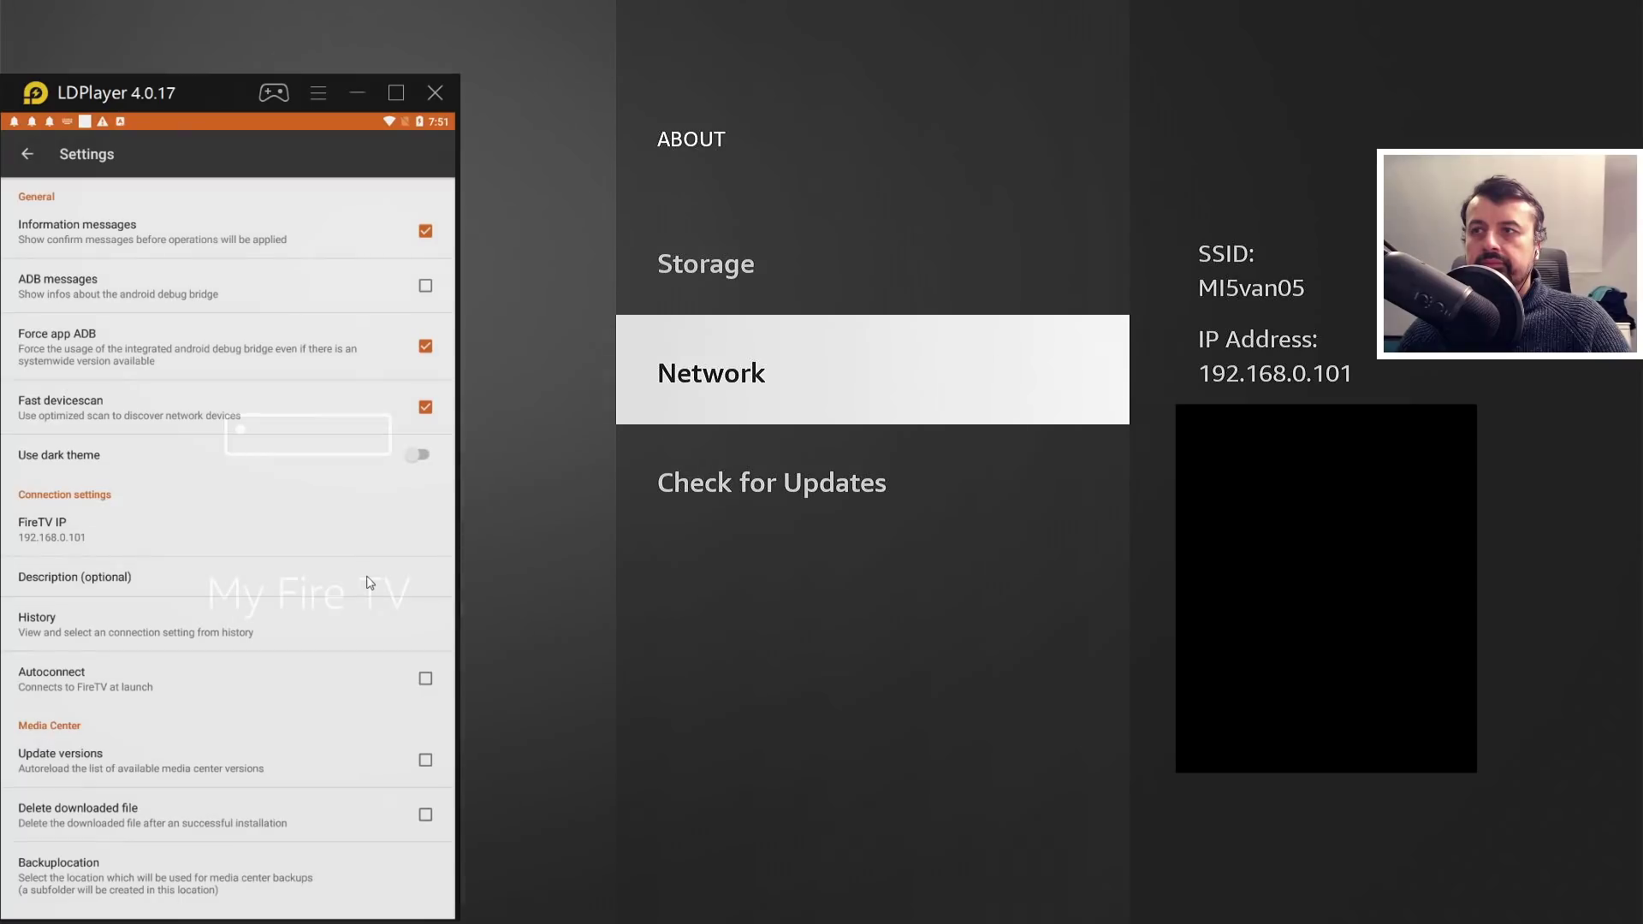
{"action": "left_click", "coordinate": [25, 155]}
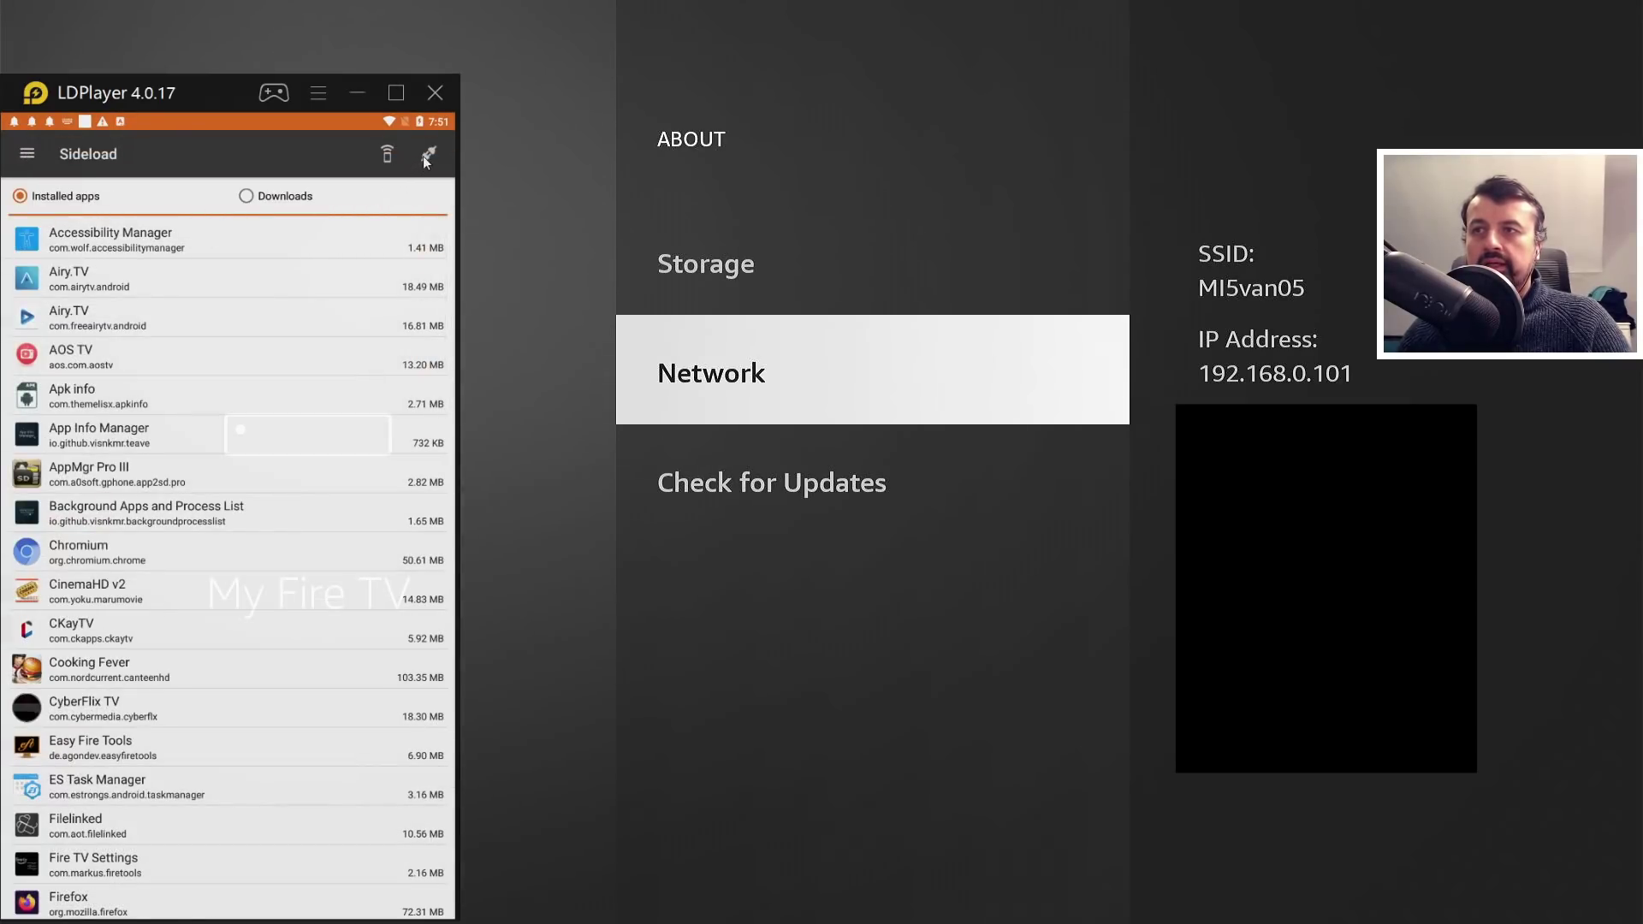
Connect to 192.168.0.101, accepting the TV's USB debugging prompt, then continue.
{"action": "left_click", "coordinate": [427, 158]}
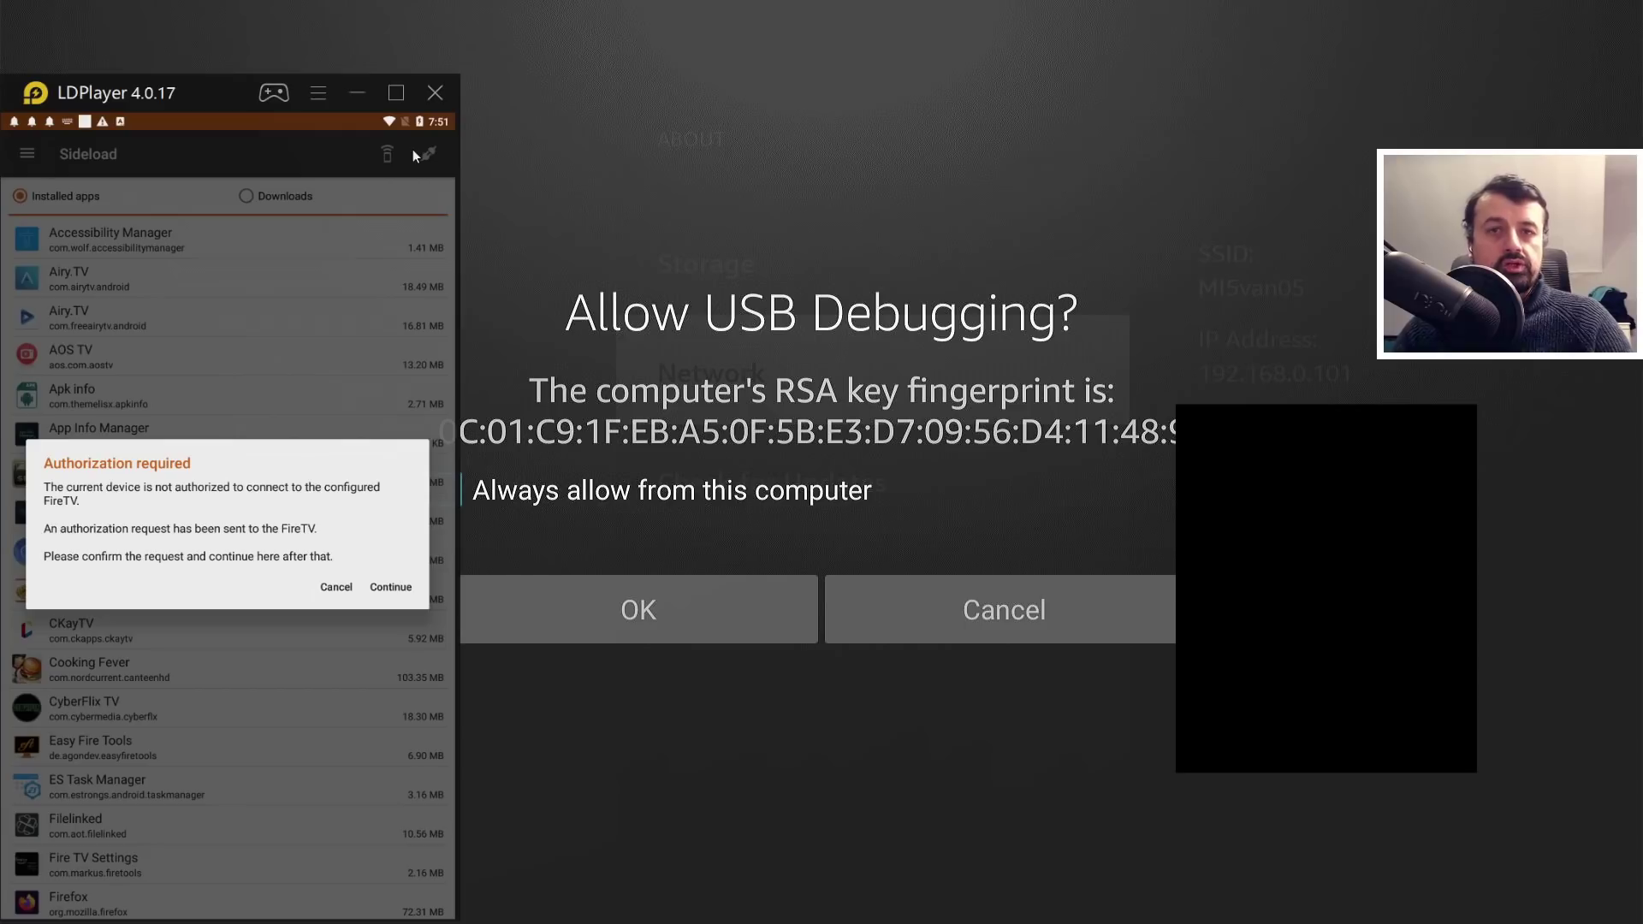
{"action": "key", "text": "Down"}
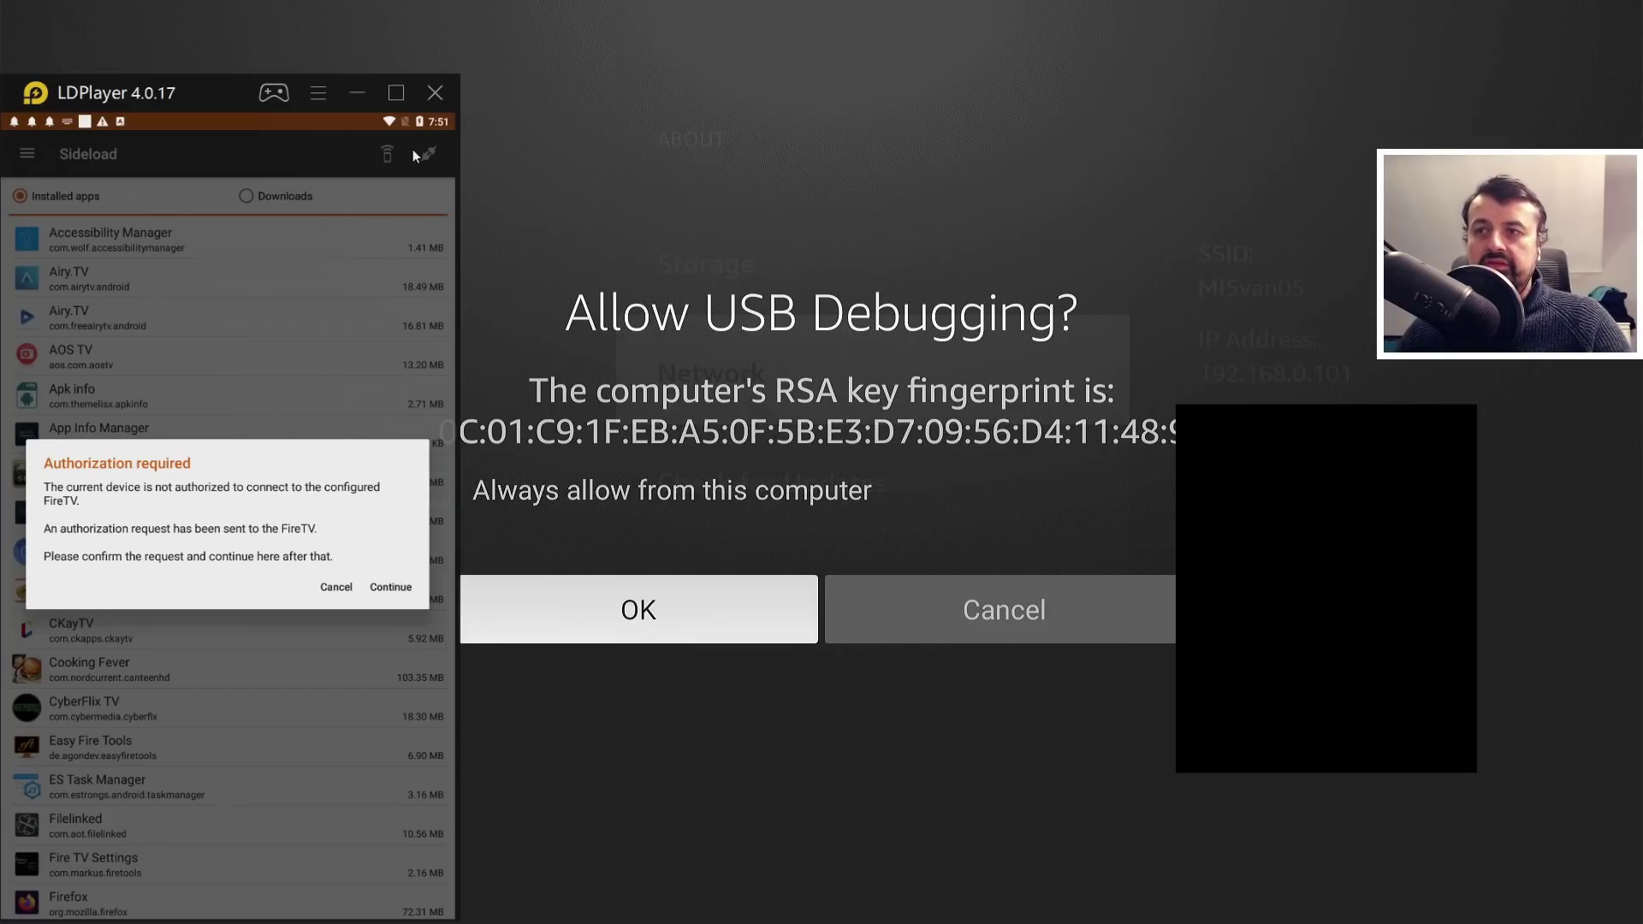
{"action": "key", "text": "Up"}
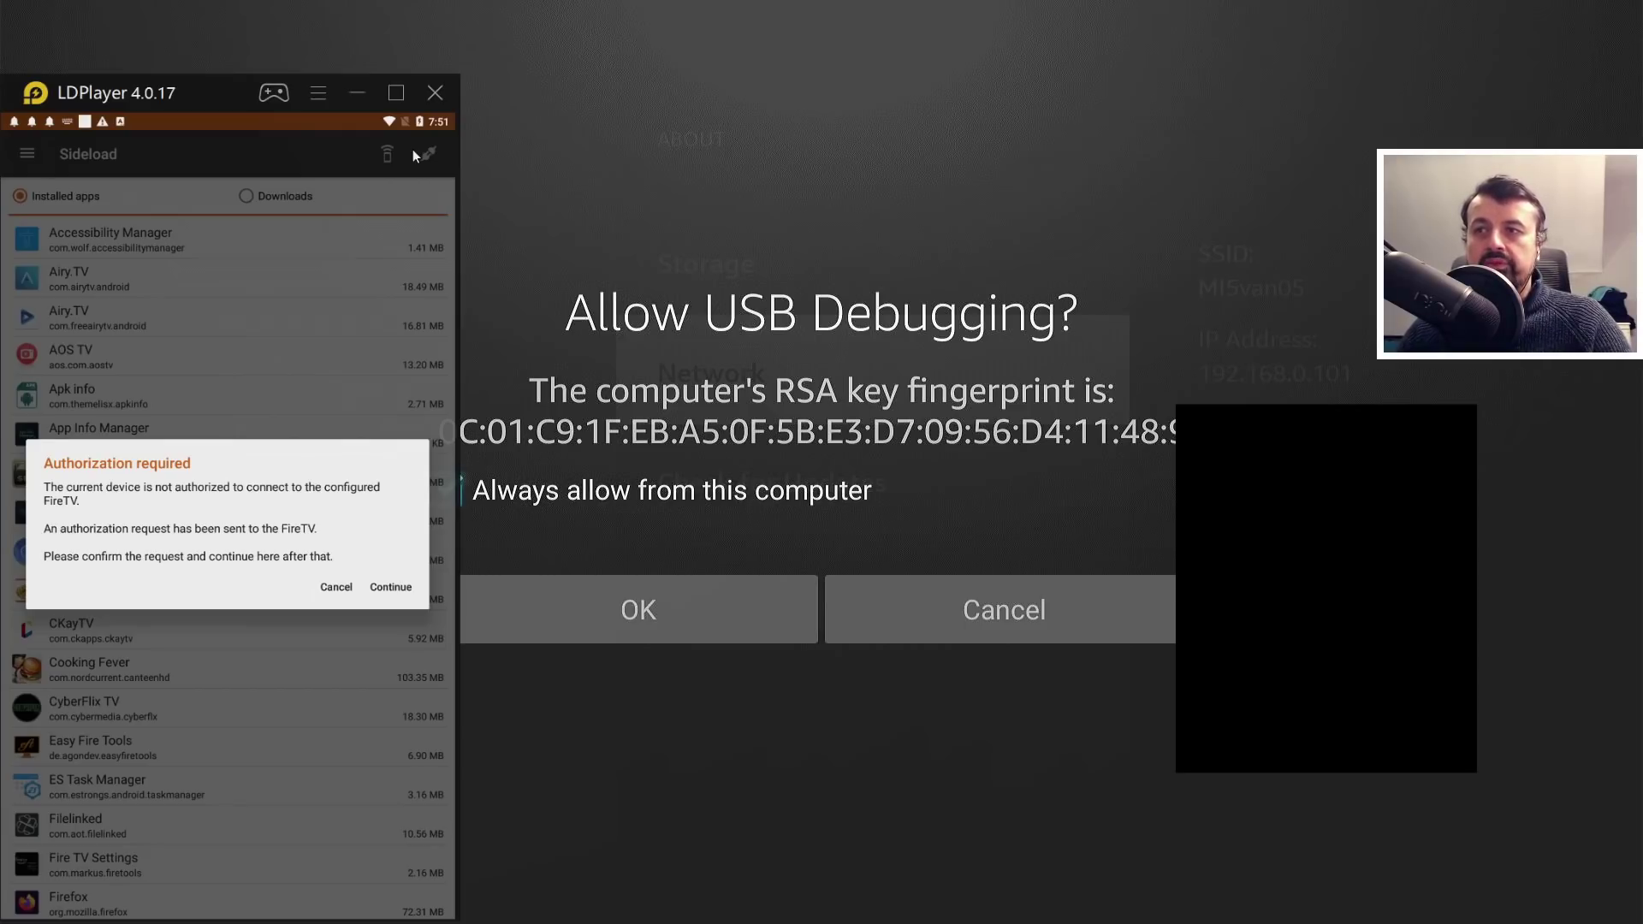
{"action": "key", "text": "Down"}
{"action": "key", "text": "Return"}
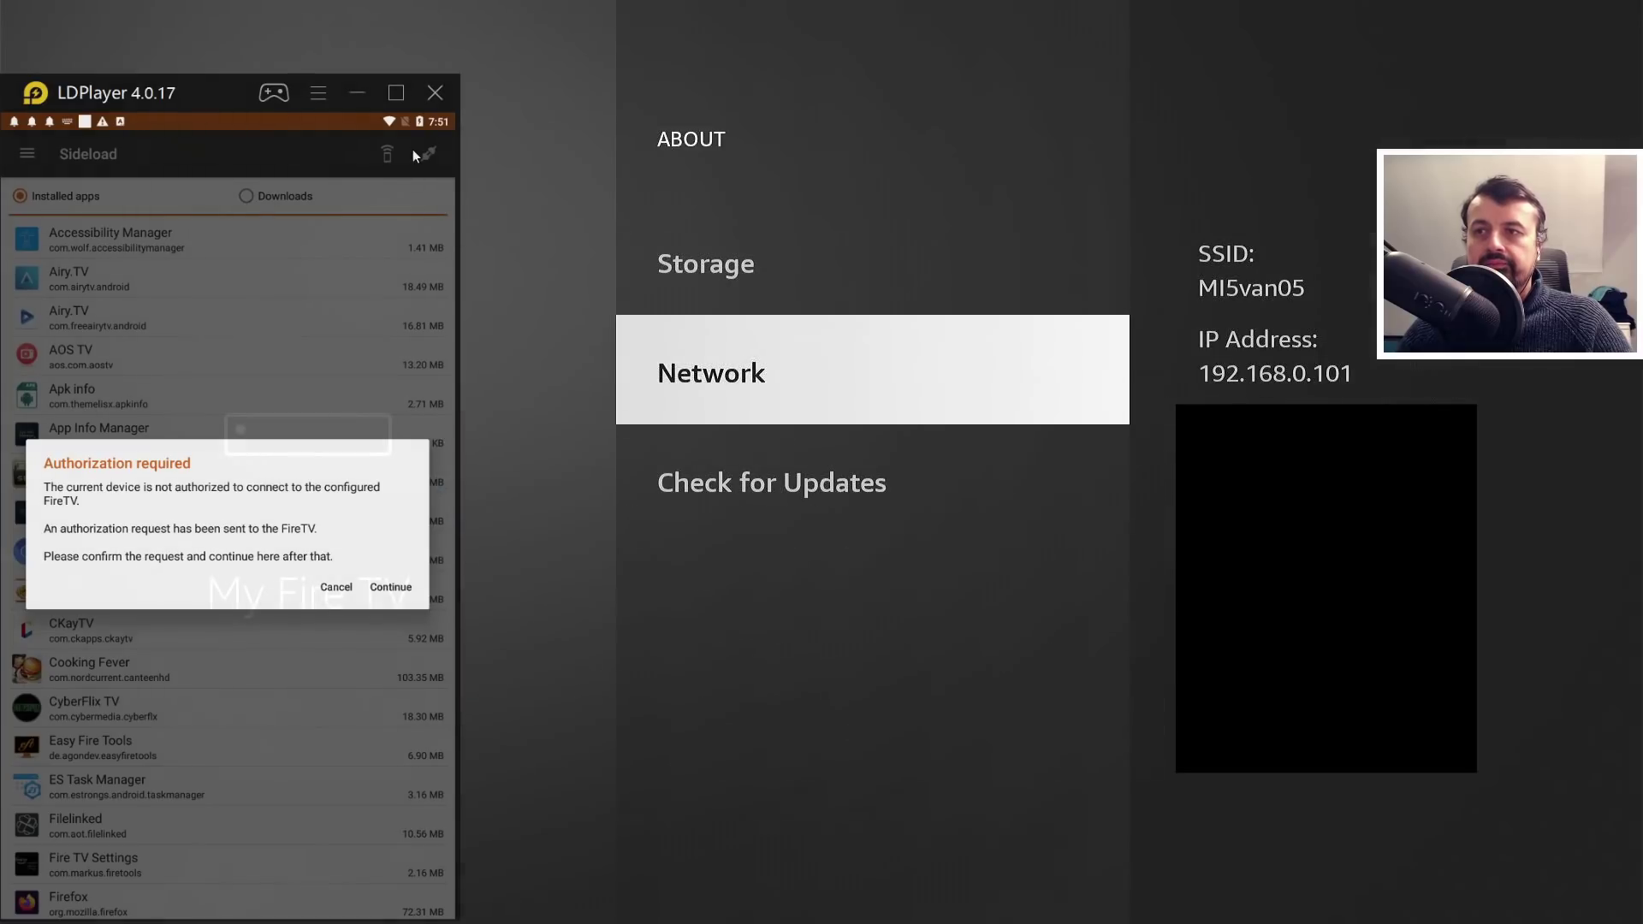
{"action": "left_click", "coordinate": [387, 588]}
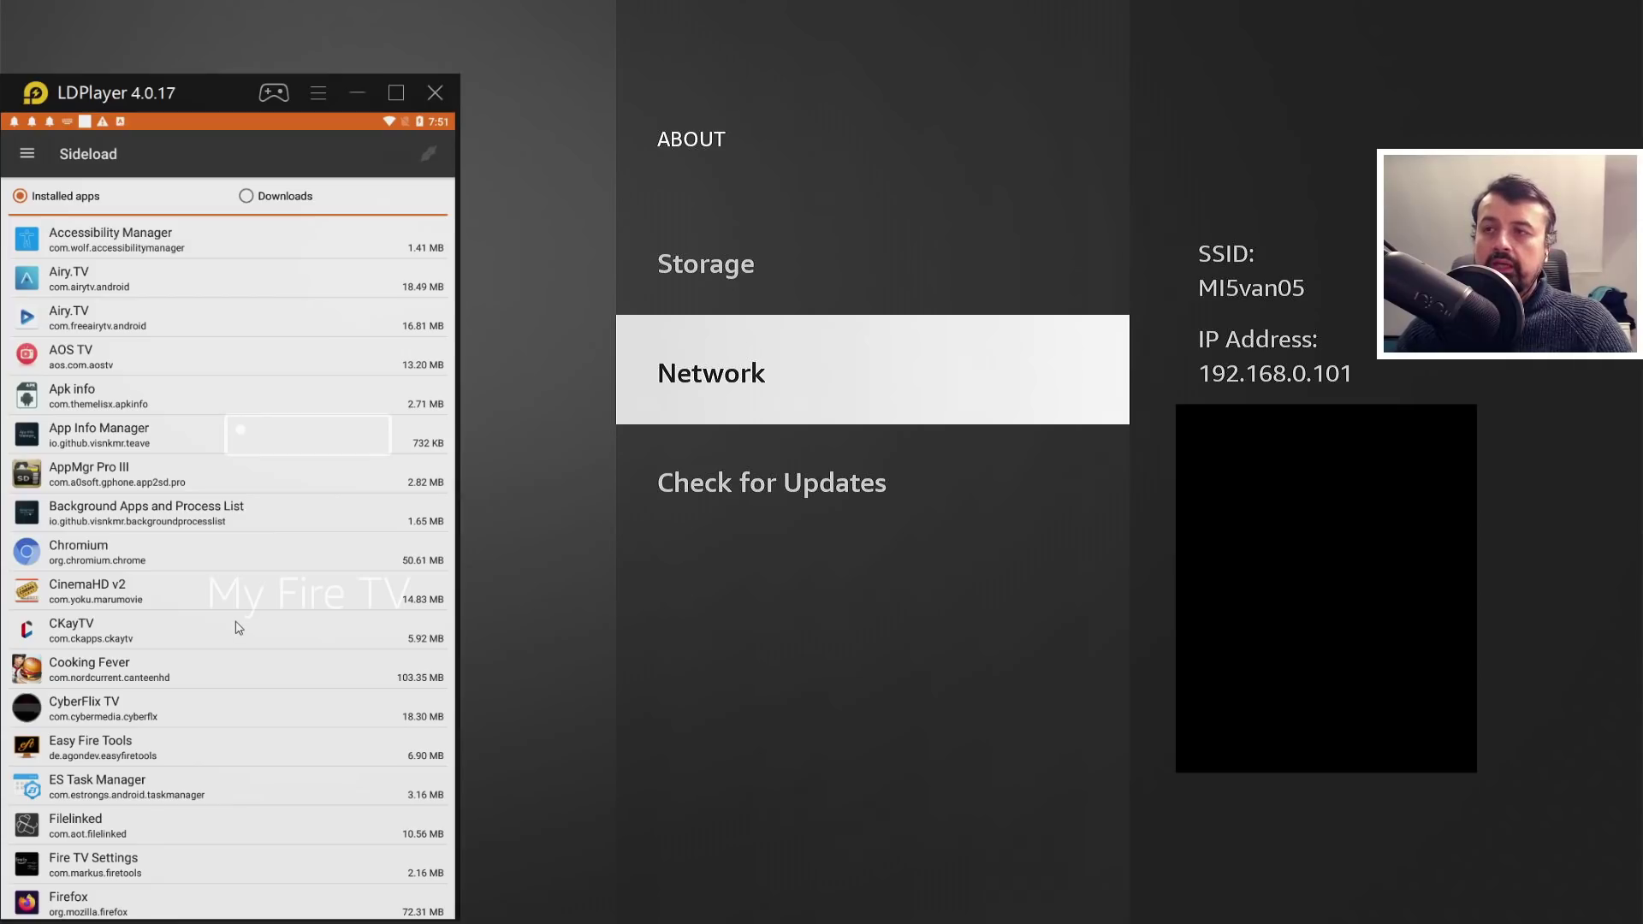
Scroll the Installed apps list down to Peacock TV and select it.
{"action": "left_click_drag", "start_coordinate": [253, 734], "coordinate": [220, 502]}
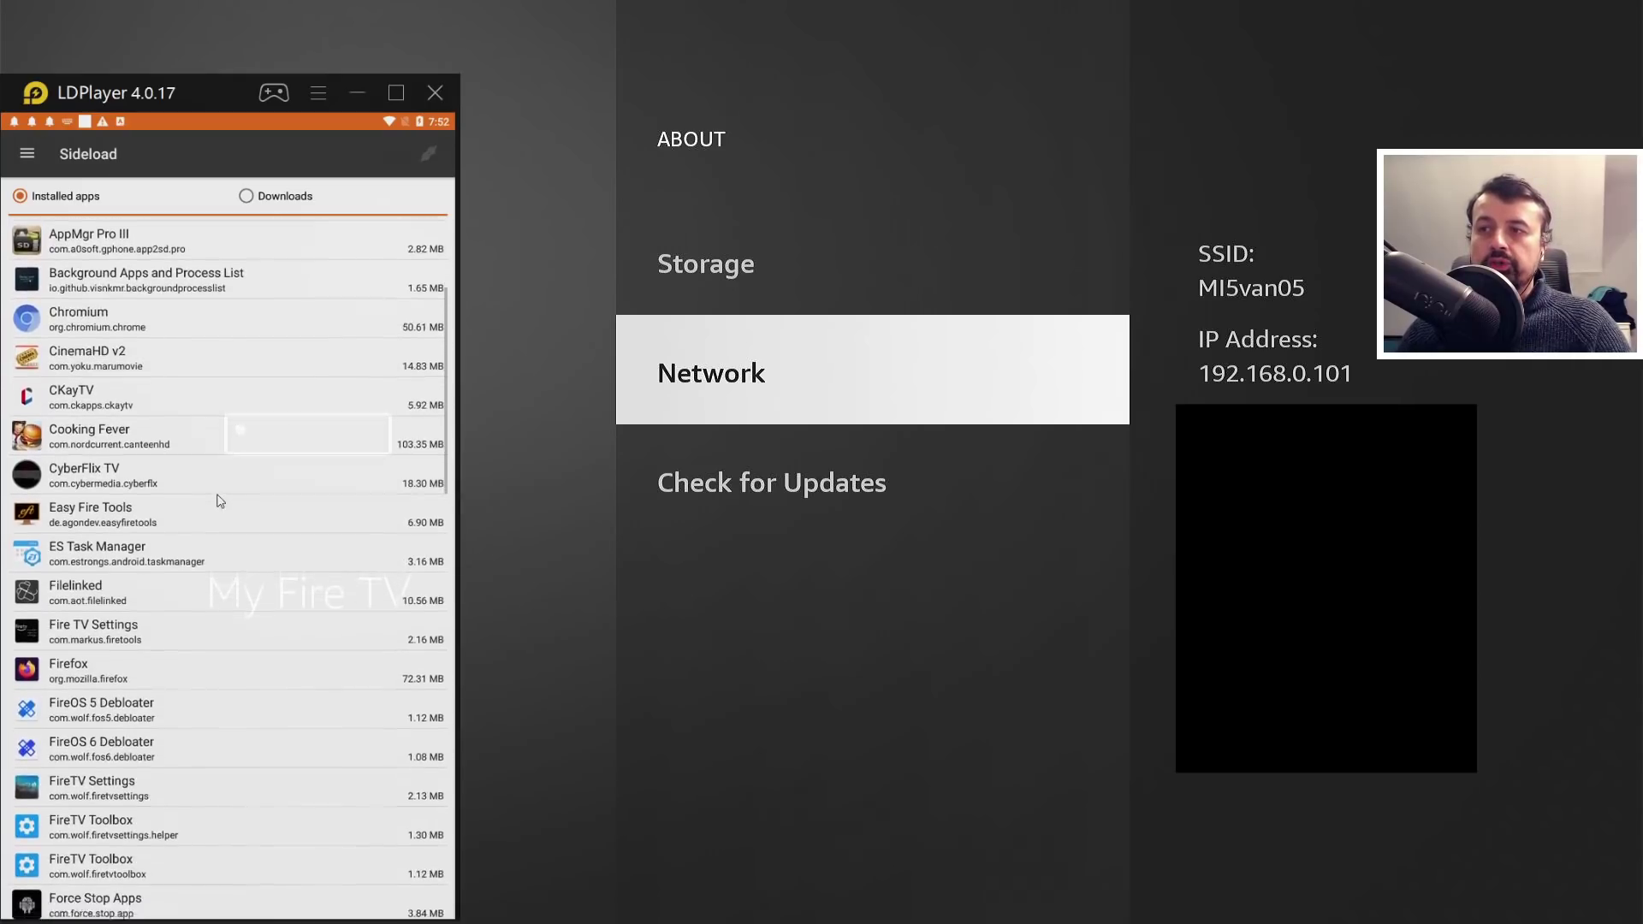
{"action": "left_click_drag", "start_coordinate": [229, 720], "coordinate": [215, 468]}
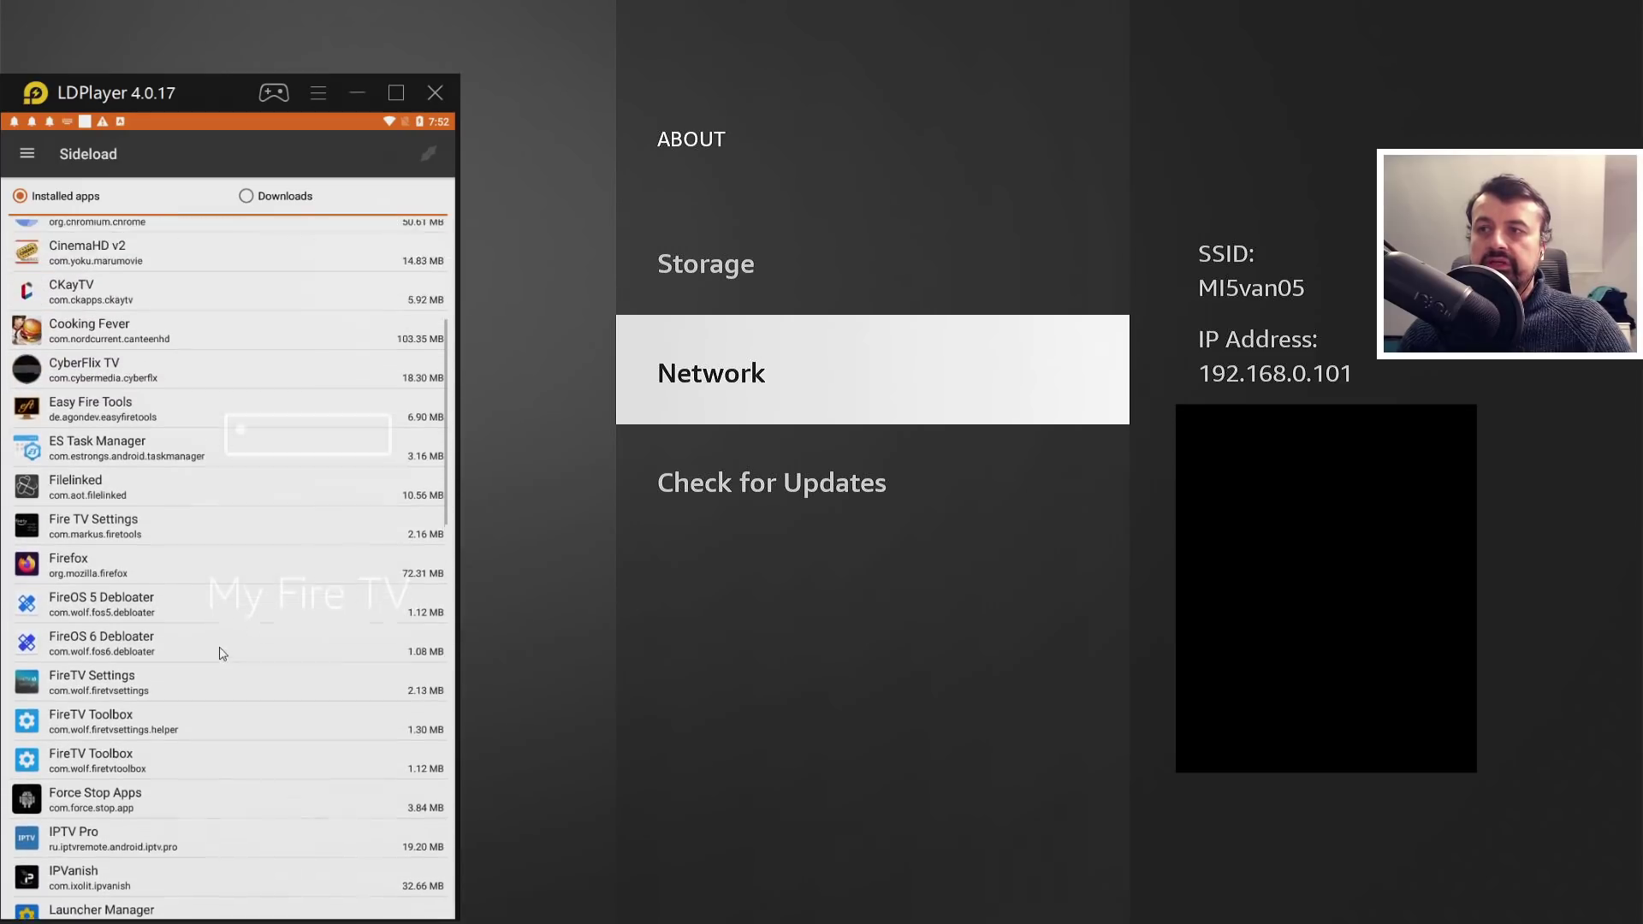
{"action": "scroll", "coordinate": [220, 653], "scroll_direction": "up", "scroll_amount": 1}
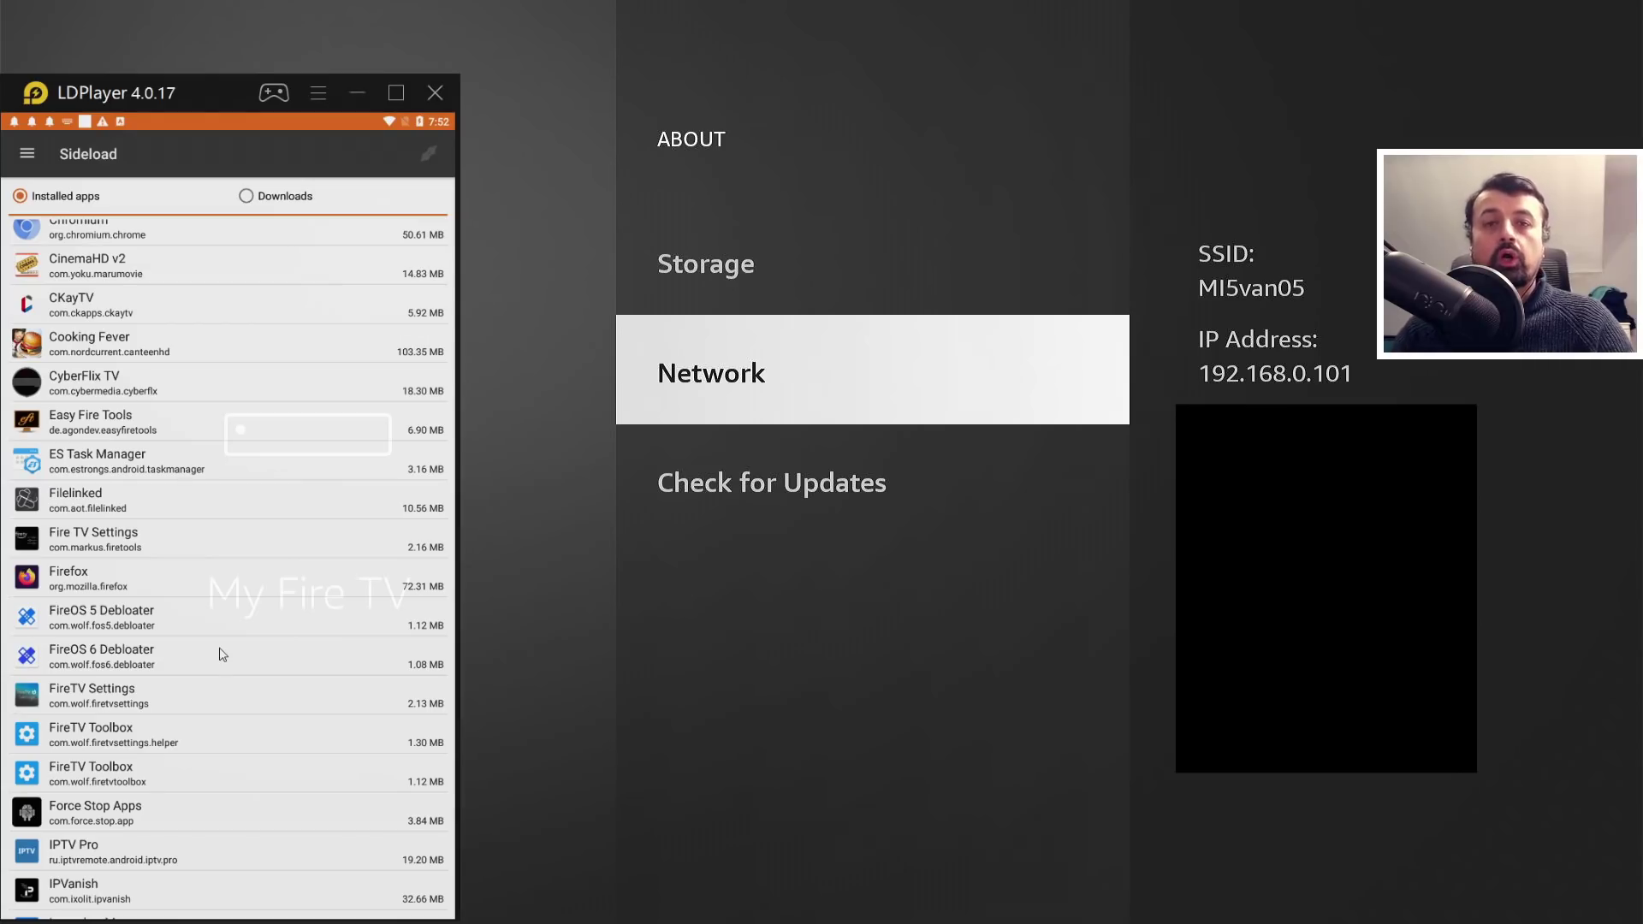
{"action": "scroll", "coordinate": [224, 753], "scroll_direction": "down", "scroll_amount": 5}
{"action": "scroll", "coordinate": [214, 599], "scroll_direction": "down", "scroll_amount": 2}
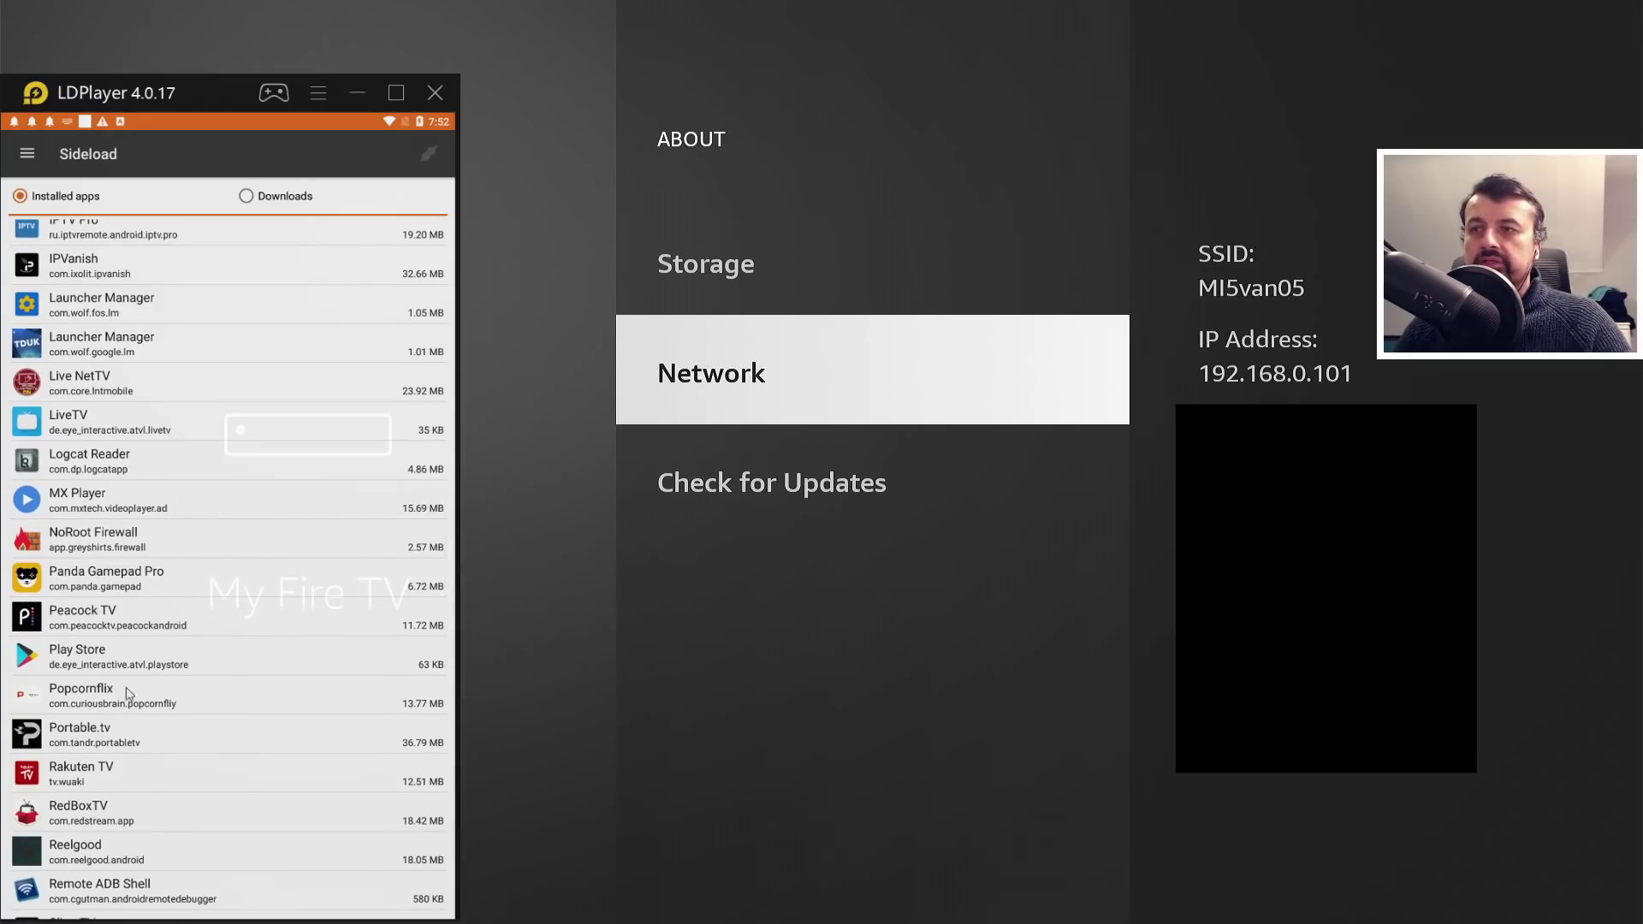
{"action": "left_click", "coordinate": [121, 622]}
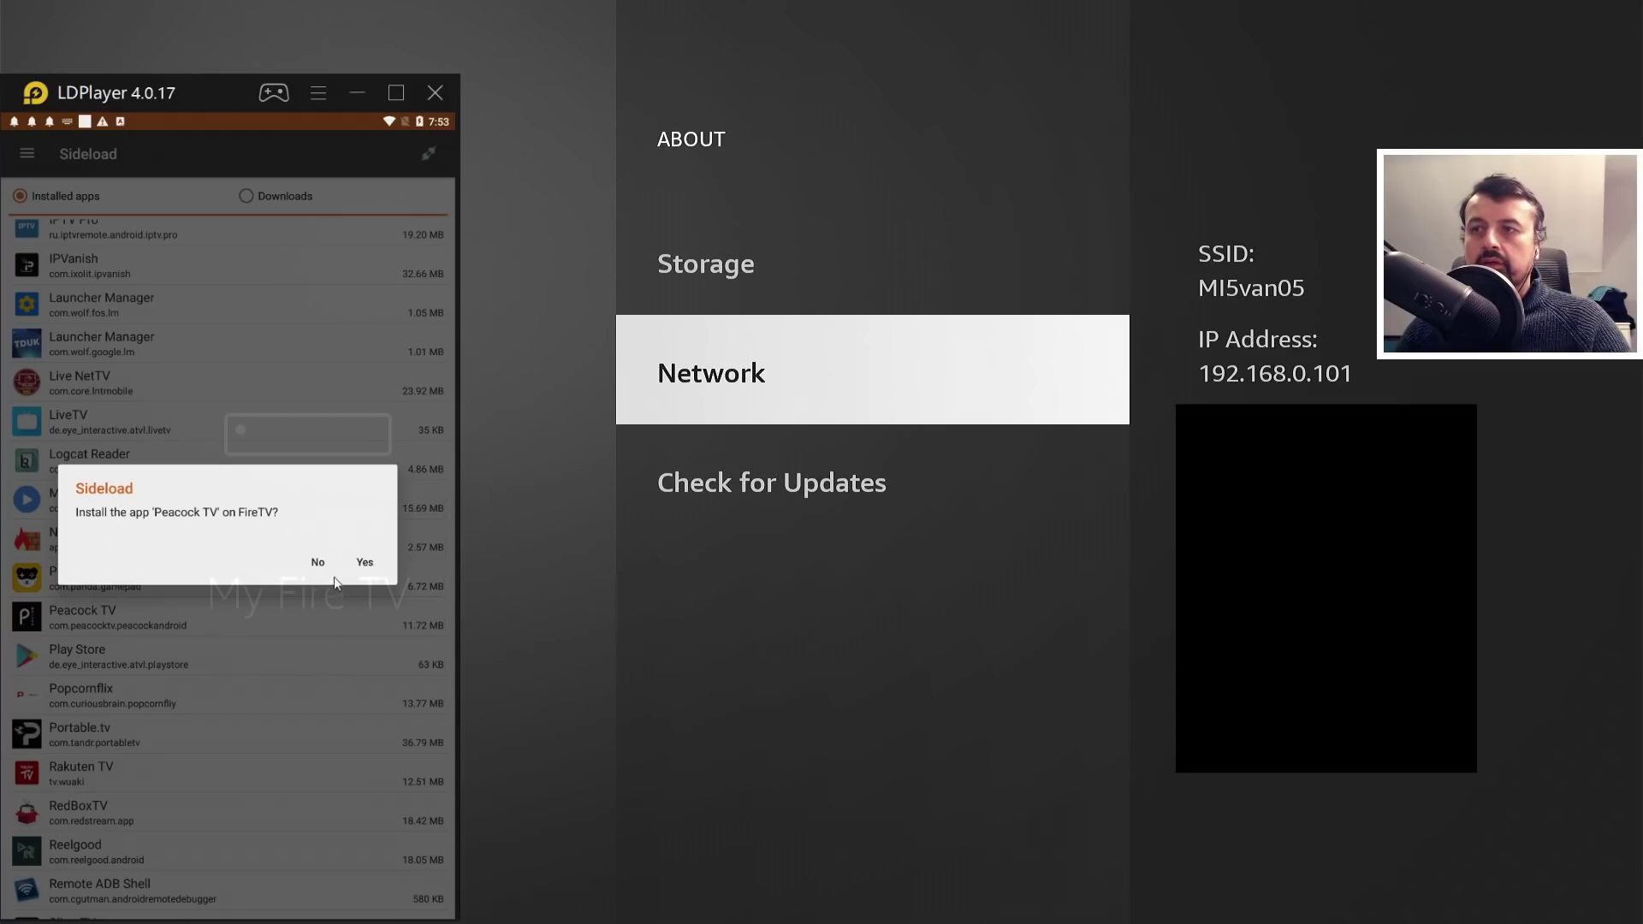
Confirm the Peacock TV install on the Fire TV, then press Home on the TV.
{"action": "left_click", "coordinate": [366, 563]}
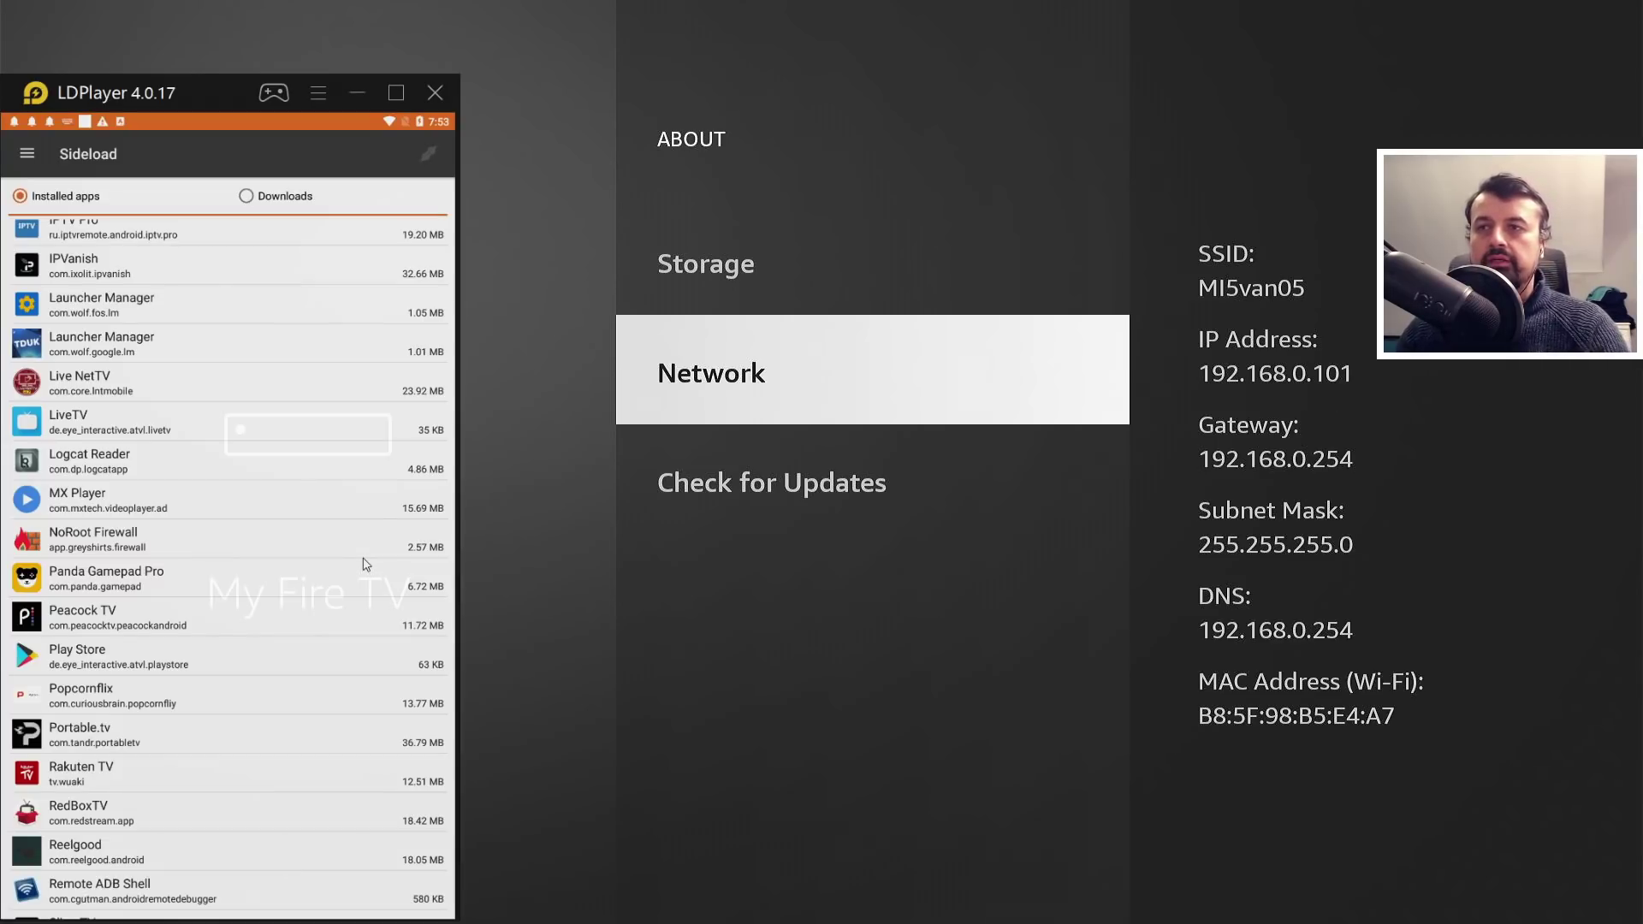
{"action": "key", "text": "Home"}
{"action": "key", "text": "Right"}
{"action": "key", "text": "Right"}
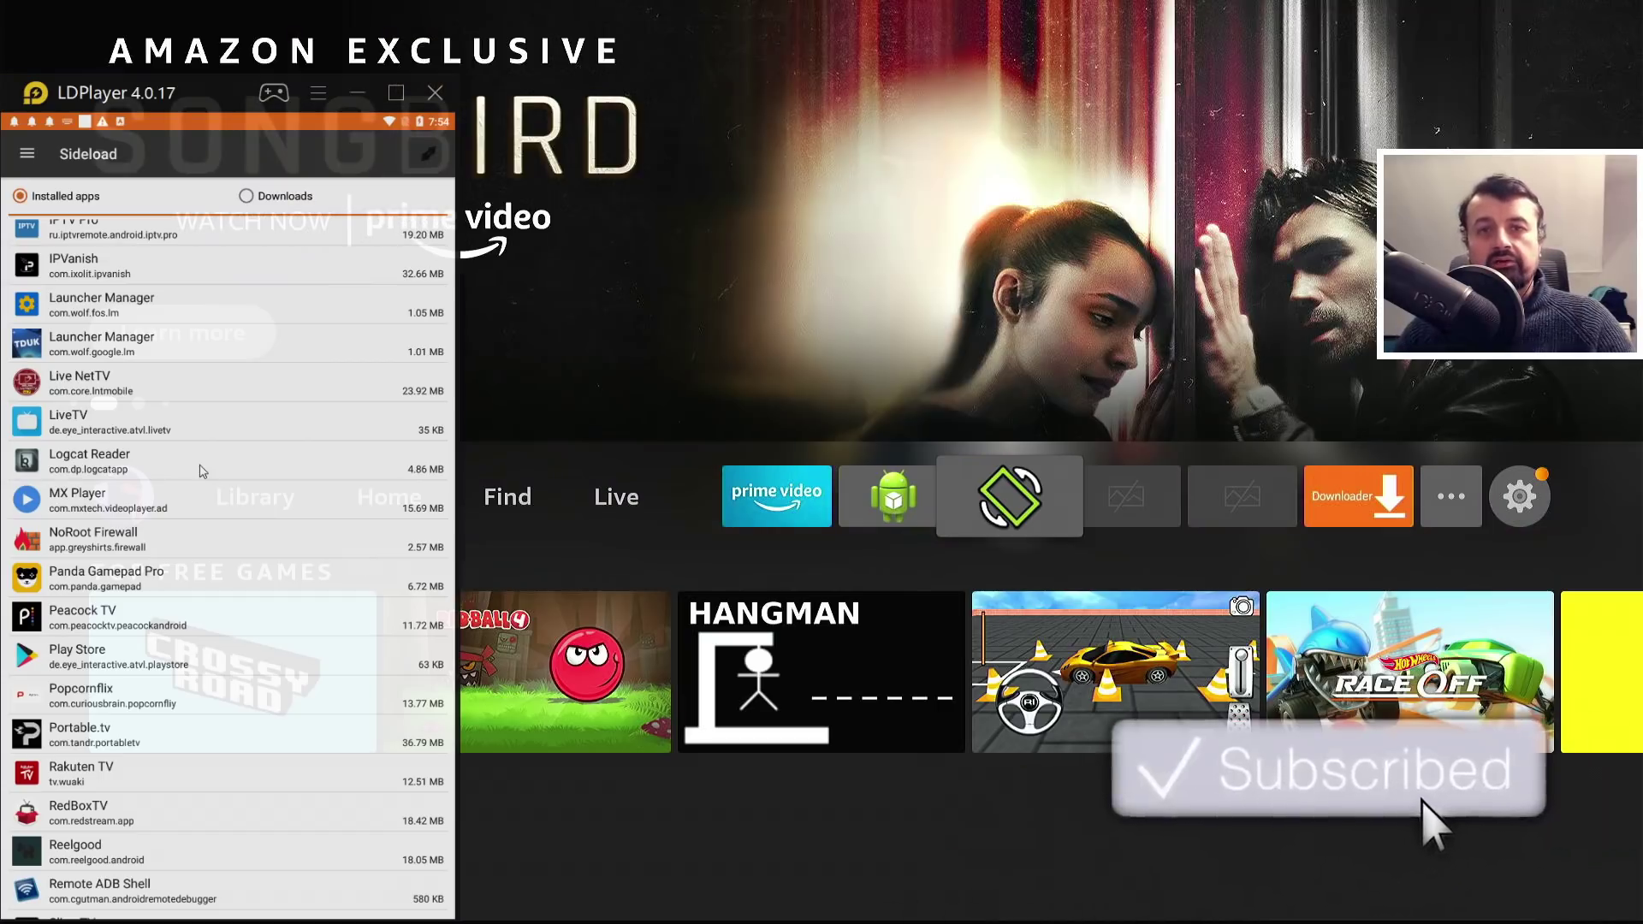
Open the Xumo TV No VPN Trick article from techdoctoruk.com Tutorials.
{"action": "scroll", "coordinate": [297, 652], "scroll_direction": "down", "scroll_amount": 3}
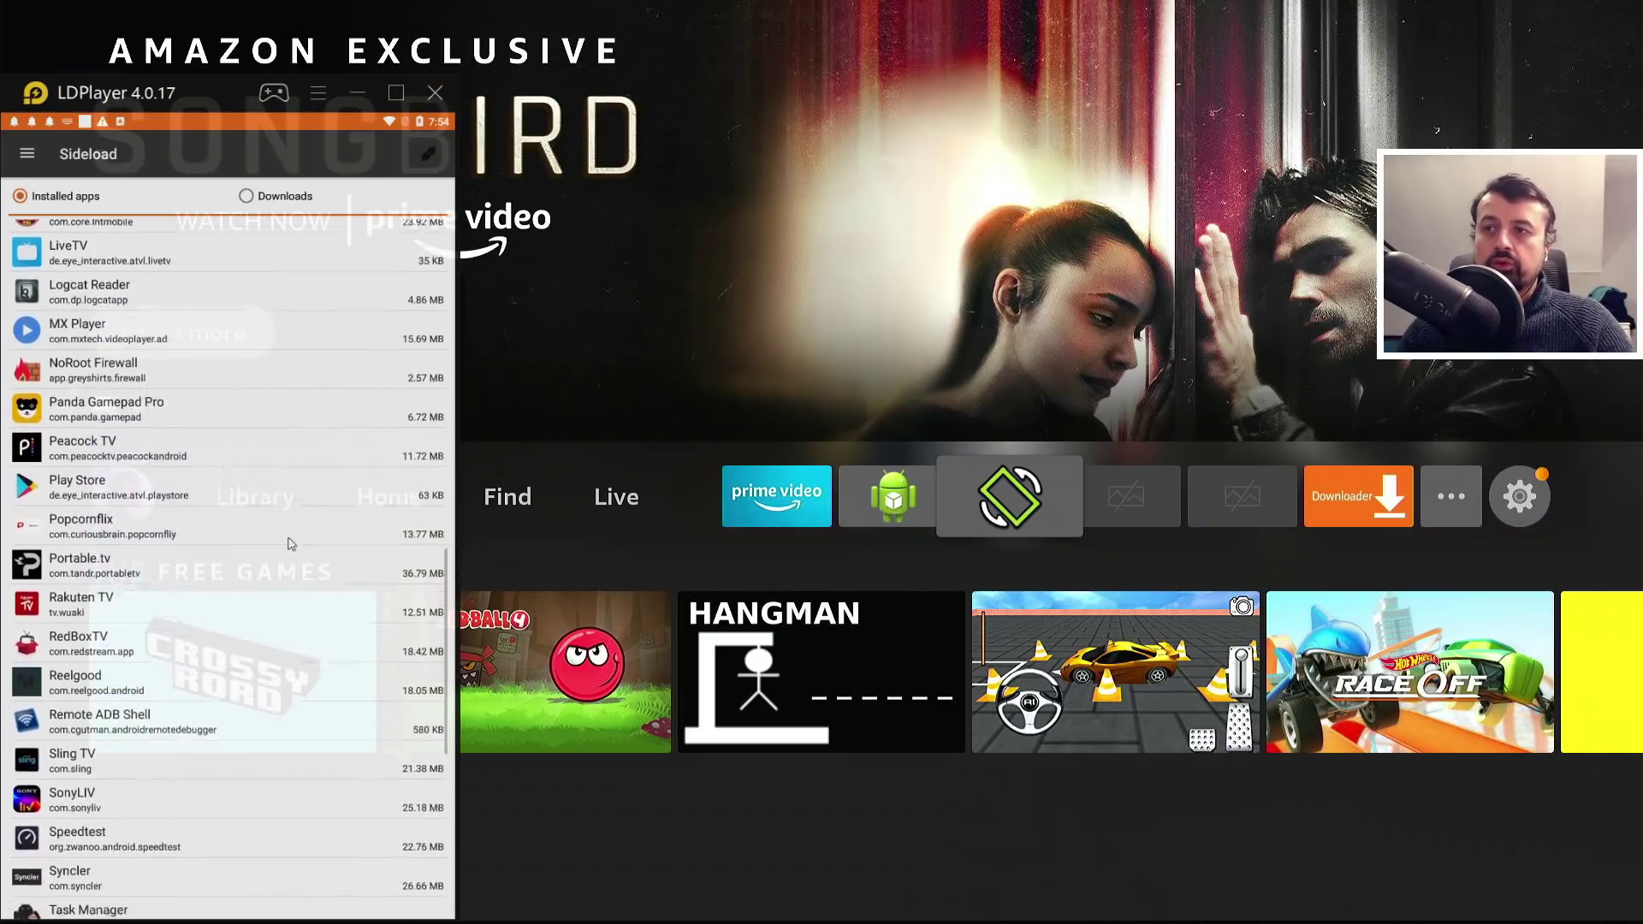
{"action": "scroll", "coordinate": [297, 652], "scroll_direction": "down", "scroll_amount": 2}
{"action": "scroll", "coordinate": [261, 674], "scroll_direction": "up", "scroll_amount": 4}
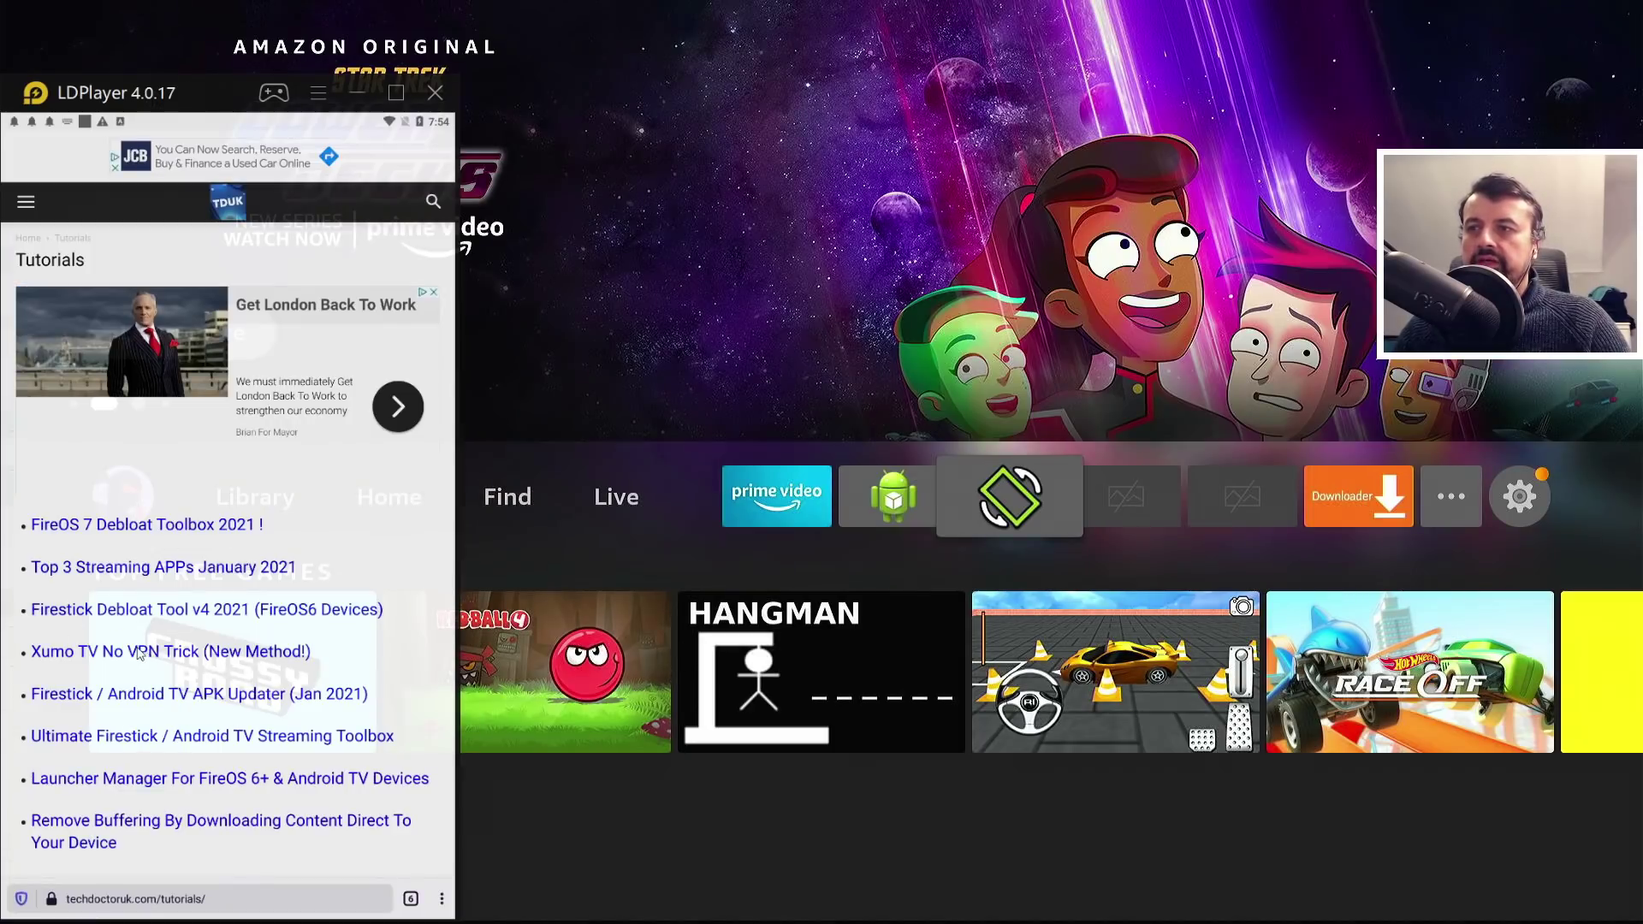
{"action": "left_click", "coordinate": [140, 651]}
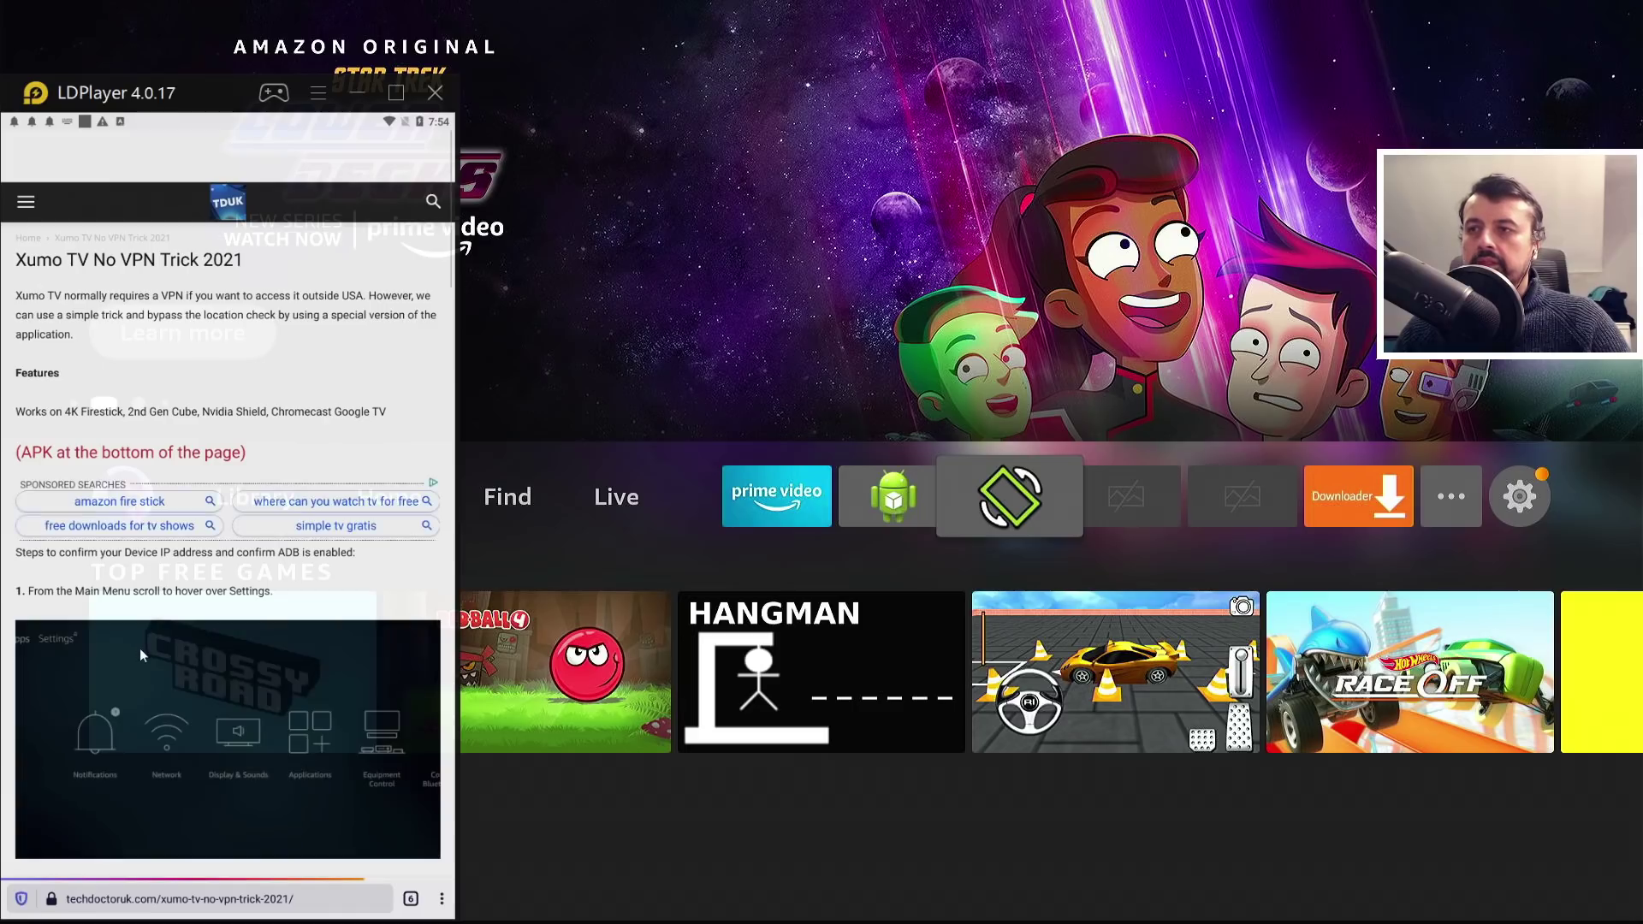
Download the 18.43 MB XUMO apk via the article's Download Now link.
{"action": "scroll", "coordinate": [142, 655], "scroll_direction": "down", "scroll_amount": 5}
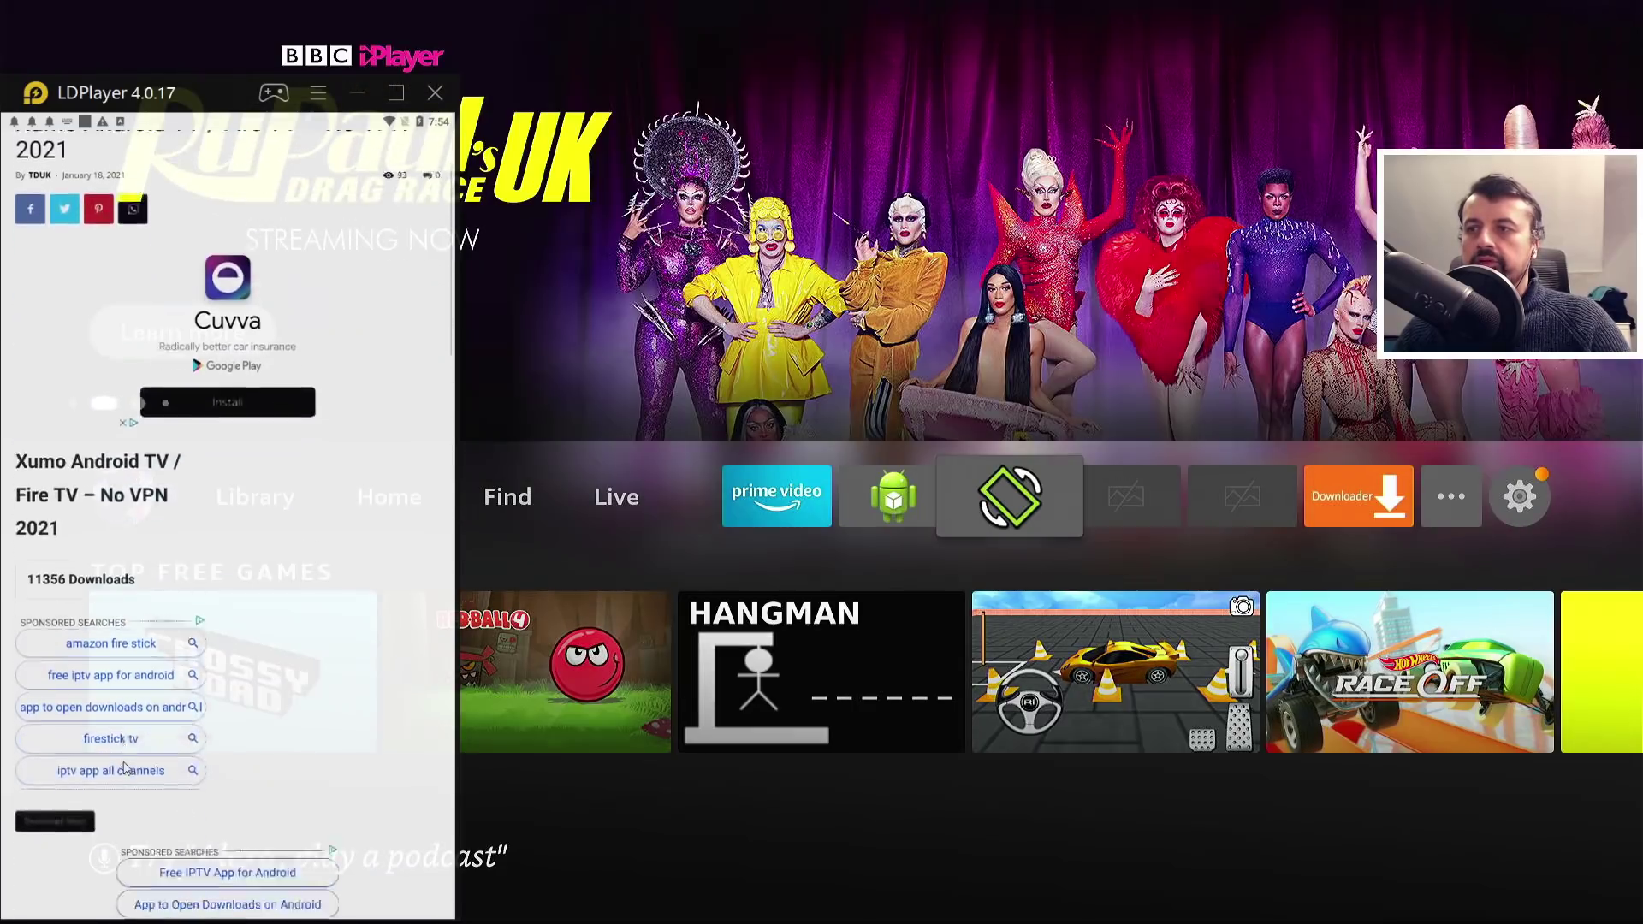
{"action": "scroll", "coordinate": [124, 767], "scroll_direction": "down", "scroll_amount": 1}
{"action": "left_click", "coordinate": [74, 775]}
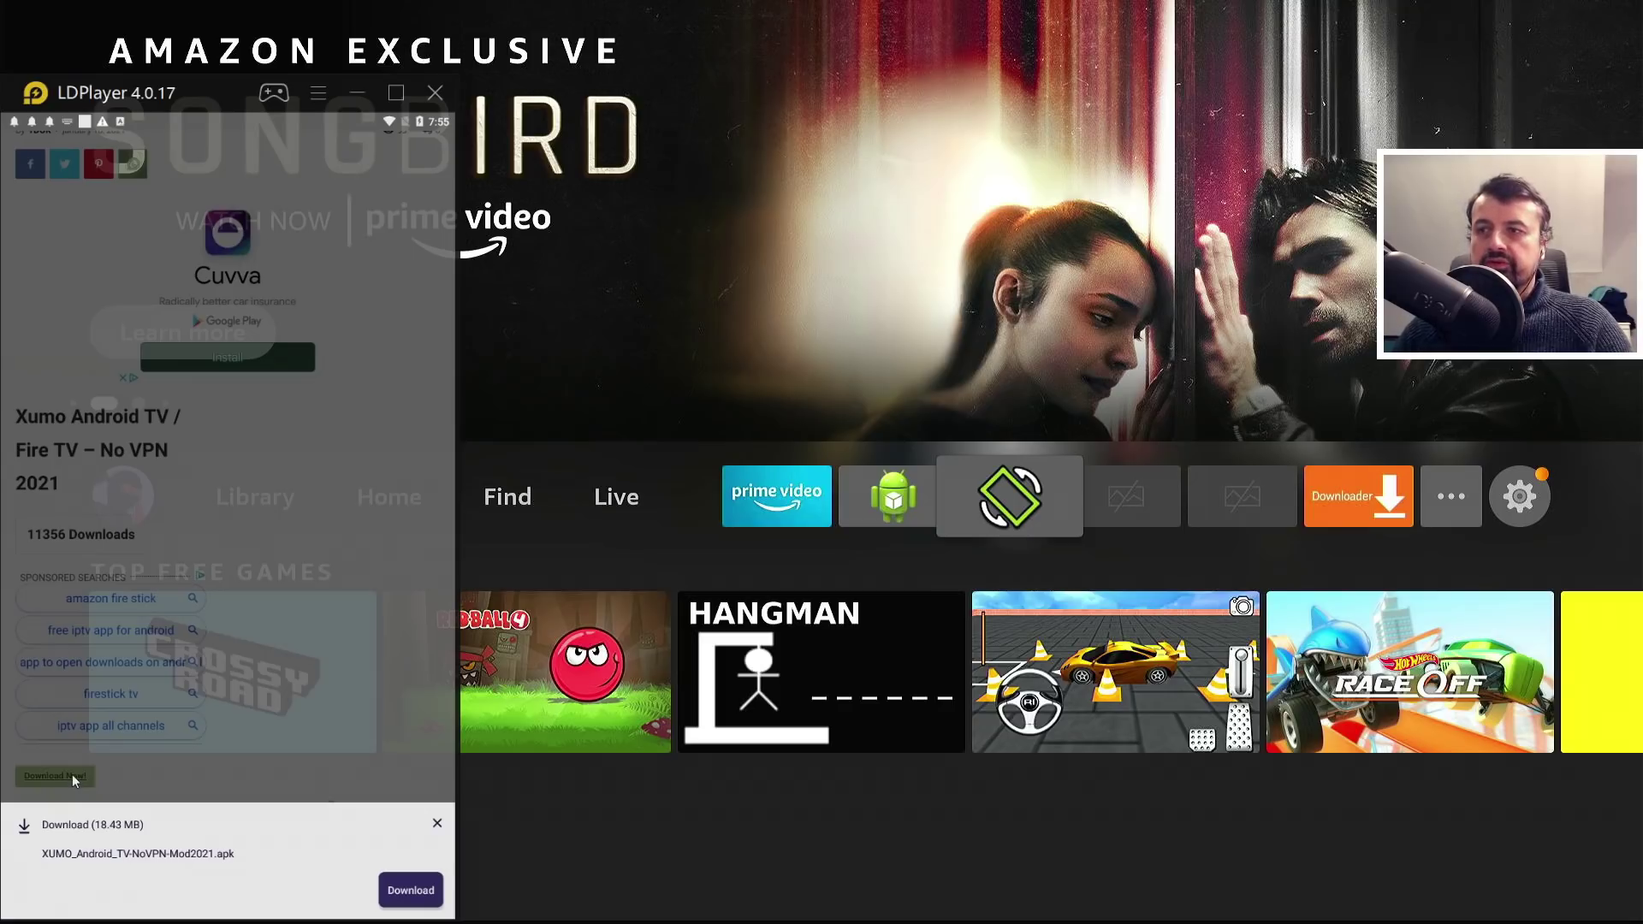
{"action": "left_click", "coordinate": [410, 891]}
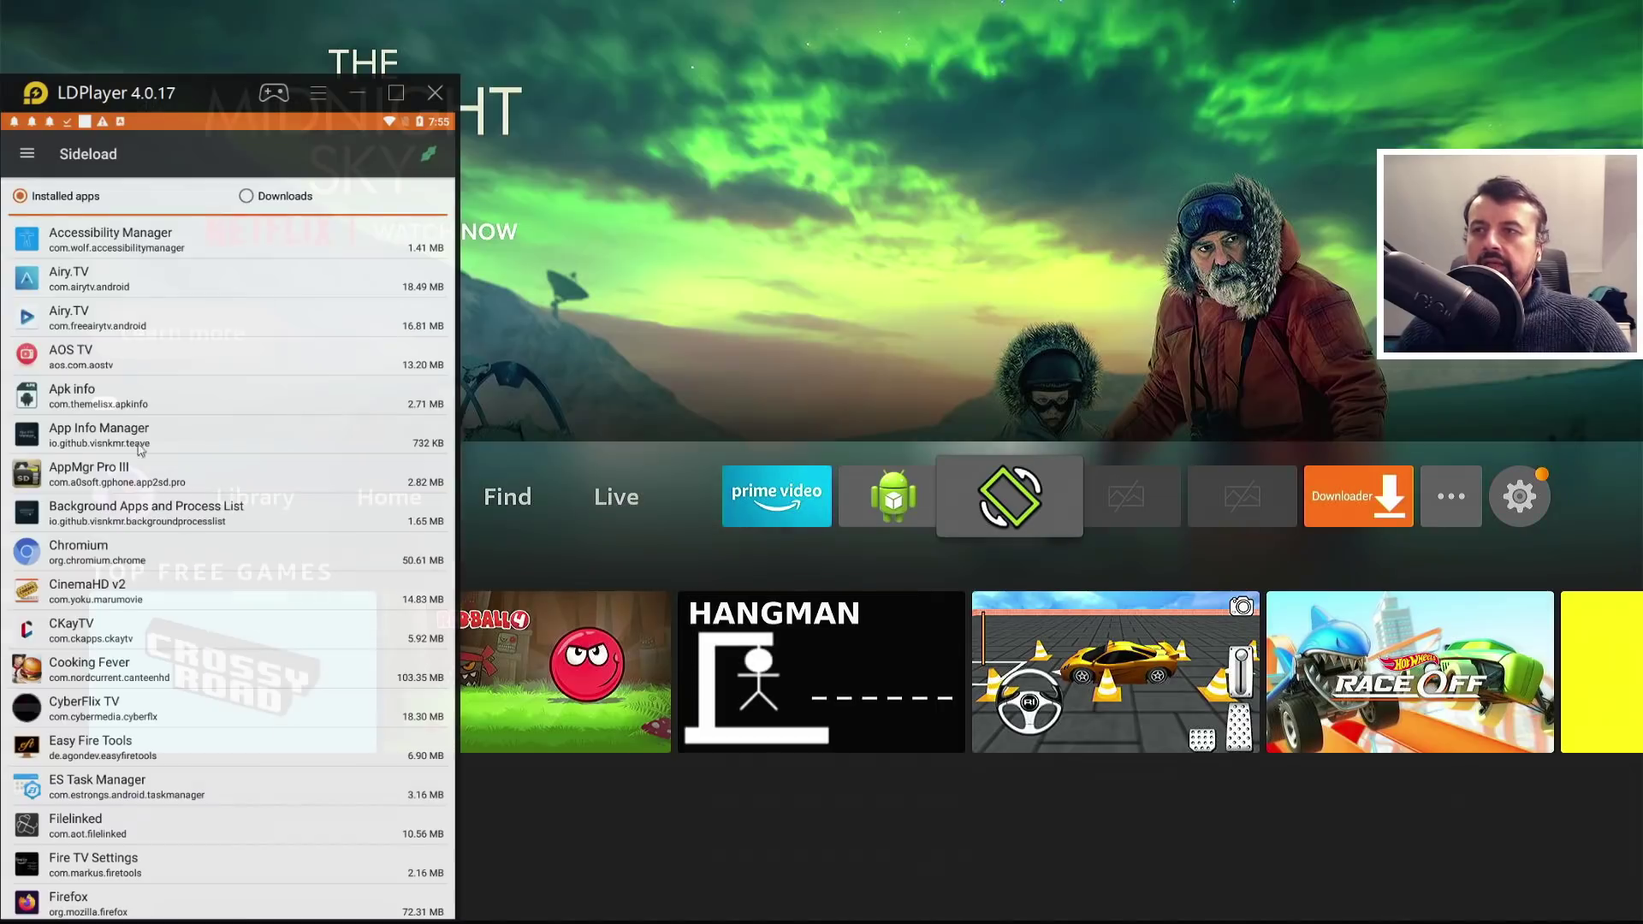
Sideload the XUMO apk from the Downloads list onto the Fire TV.
{"action": "left_click", "coordinate": [254, 204]}
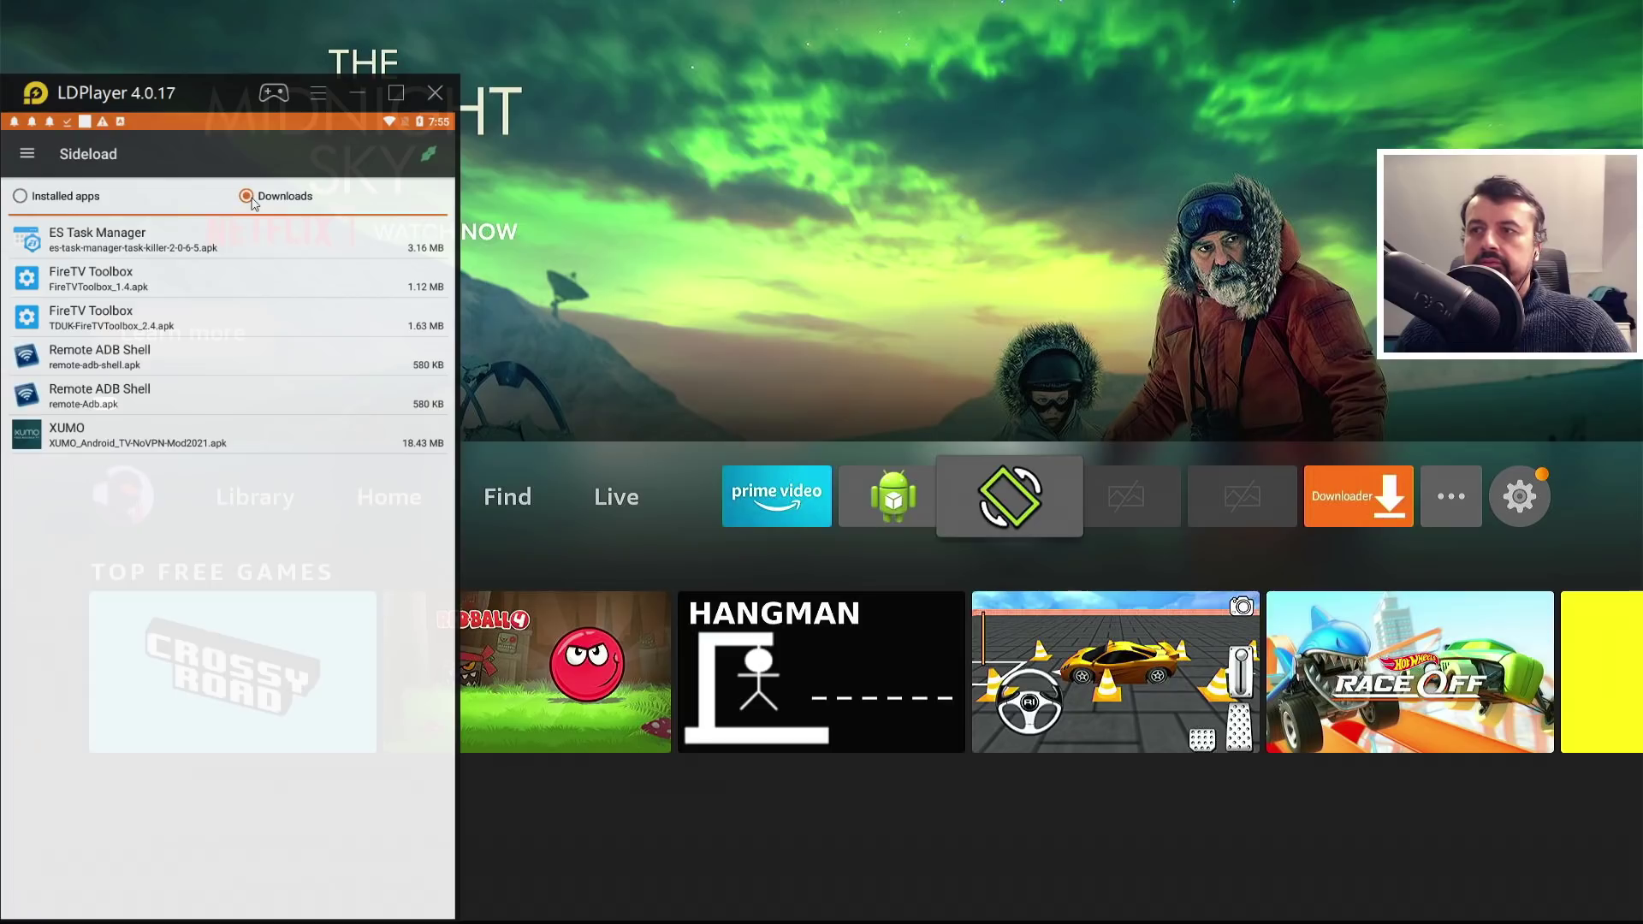
{"action": "left_click", "coordinate": [159, 440]}
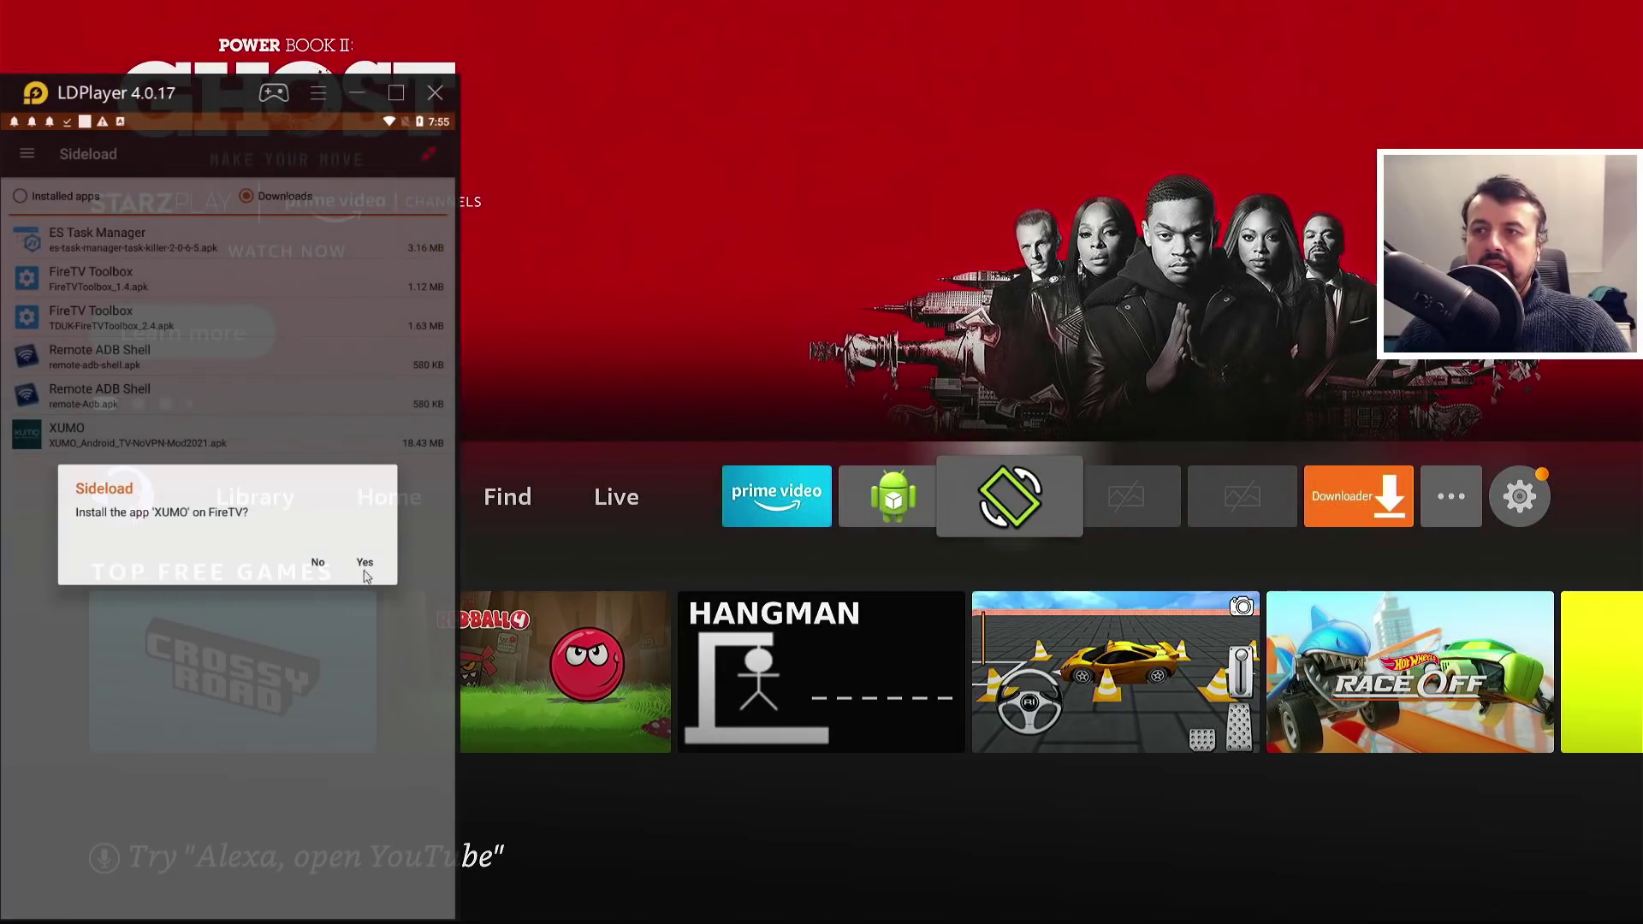
{"action": "left_click", "coordinate": [365, 565]}
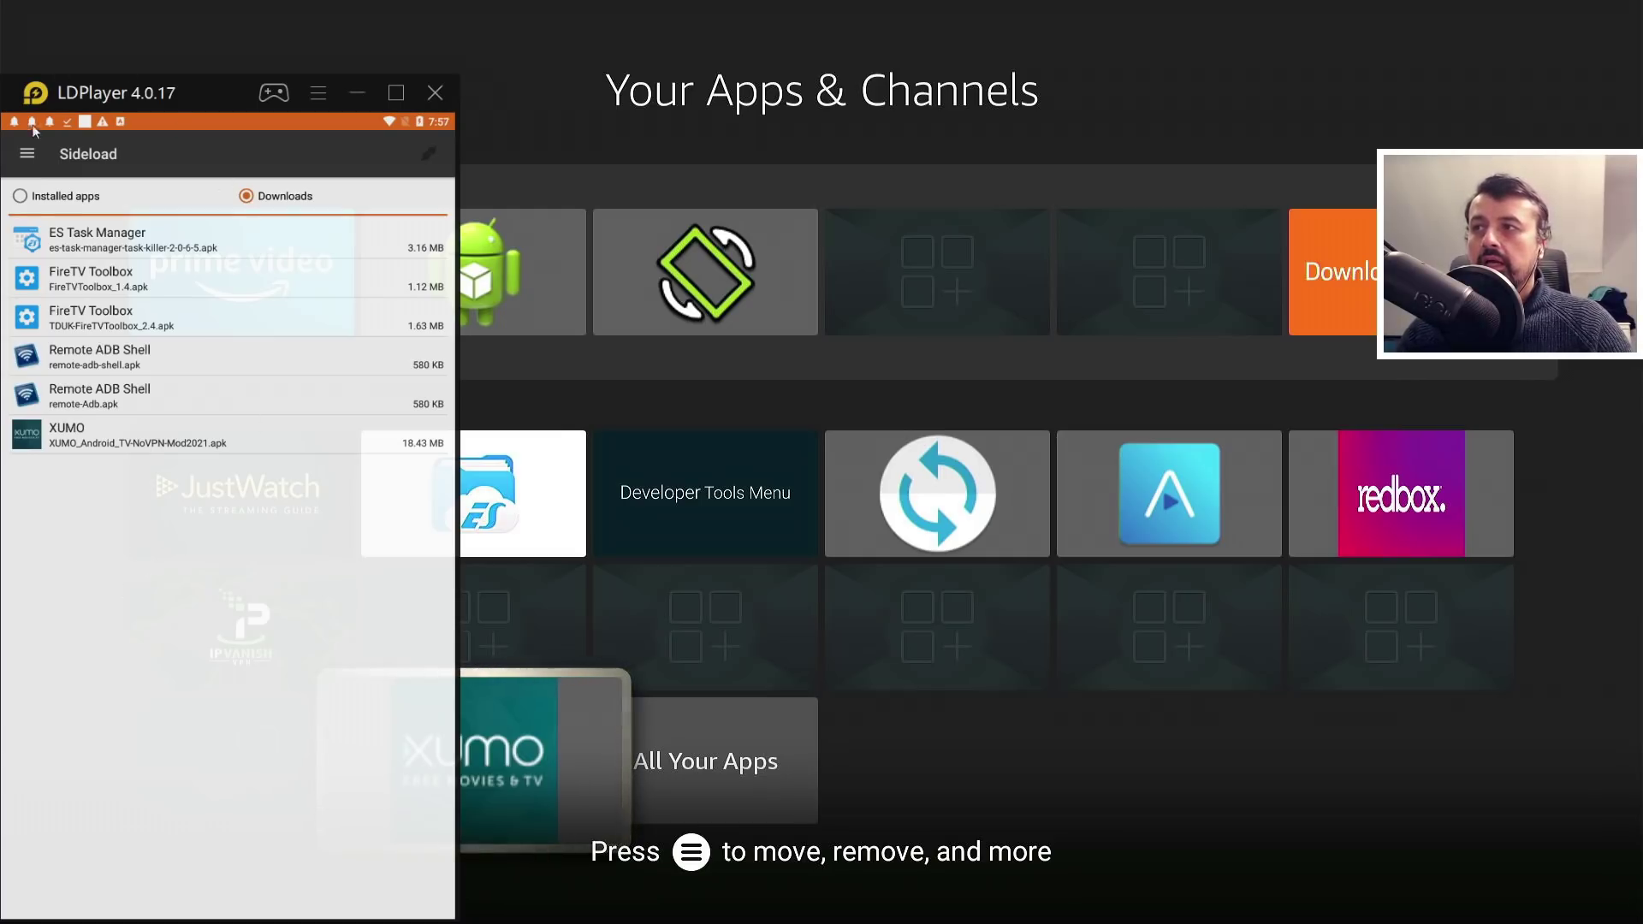
Select kodi-18.9-Leia-armeabi-v7a.apk as the Kodi version on the Media Center page.
{"action": "left_click", "coordinate": [28, 156]}
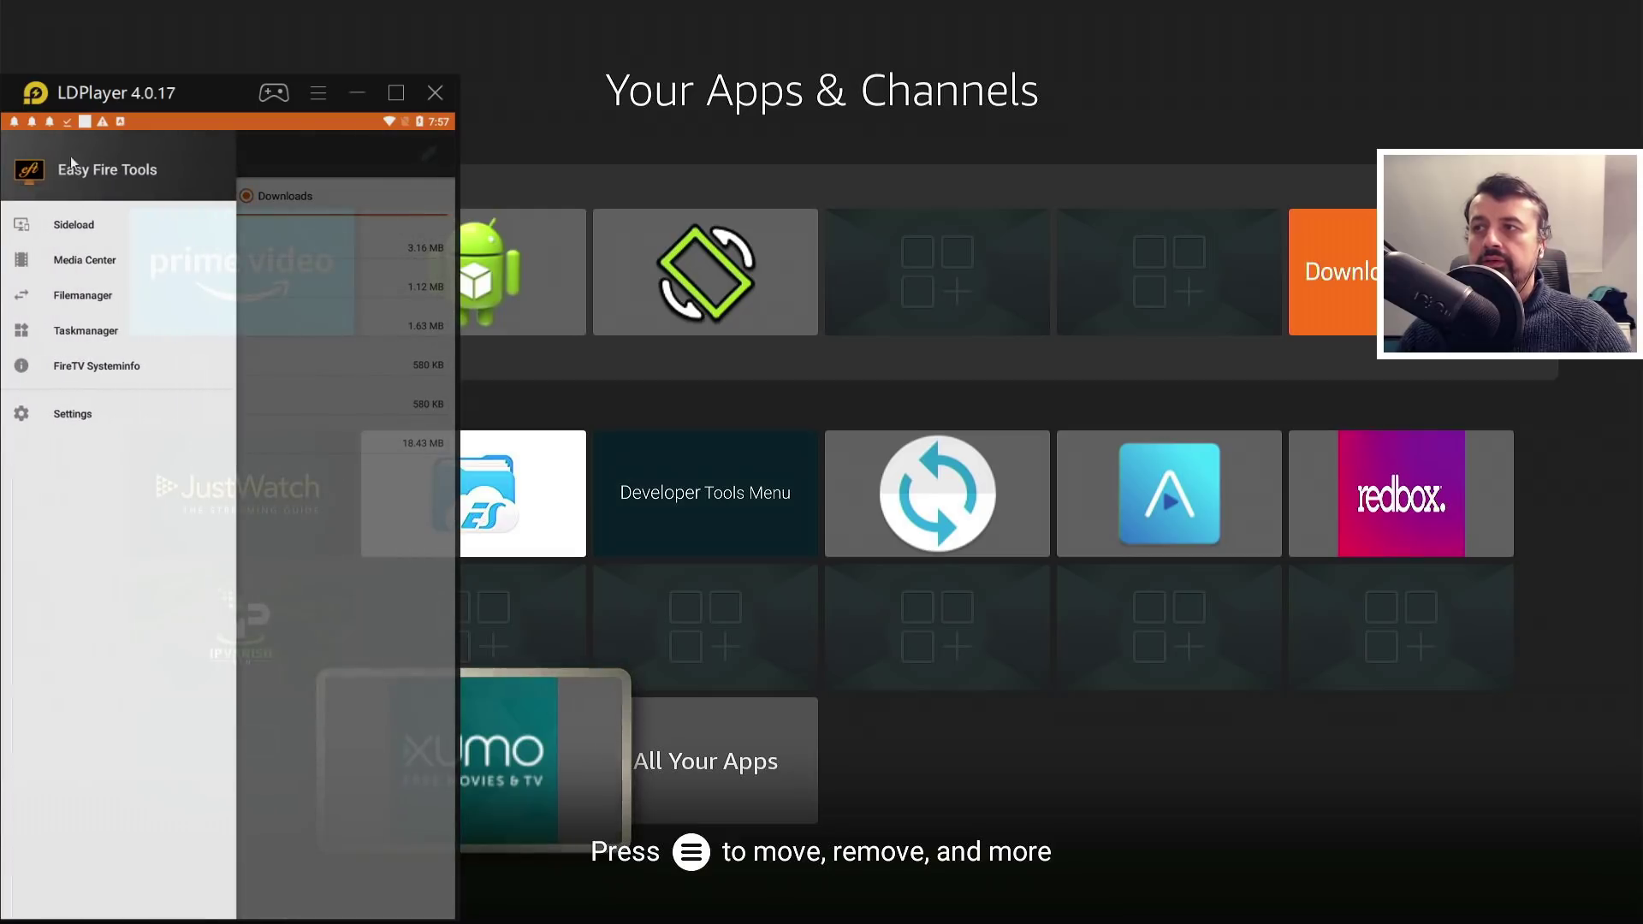
{"action": "left_click", "coordinate": [95, 260]}
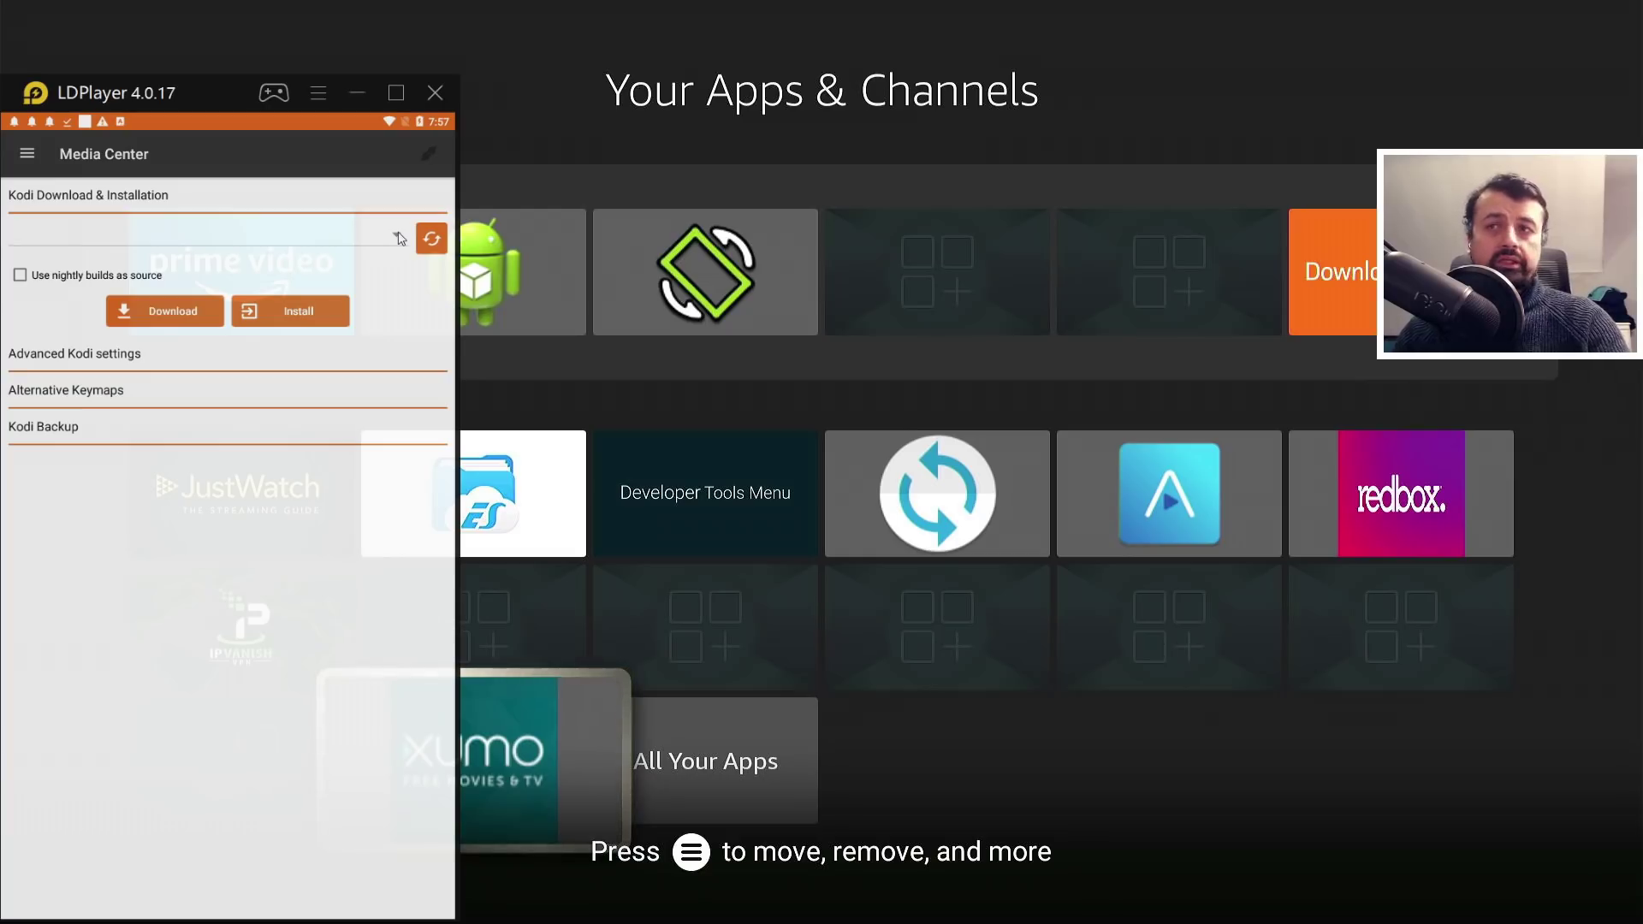
{"action": "left_click", "coordinate": [397, 246]}
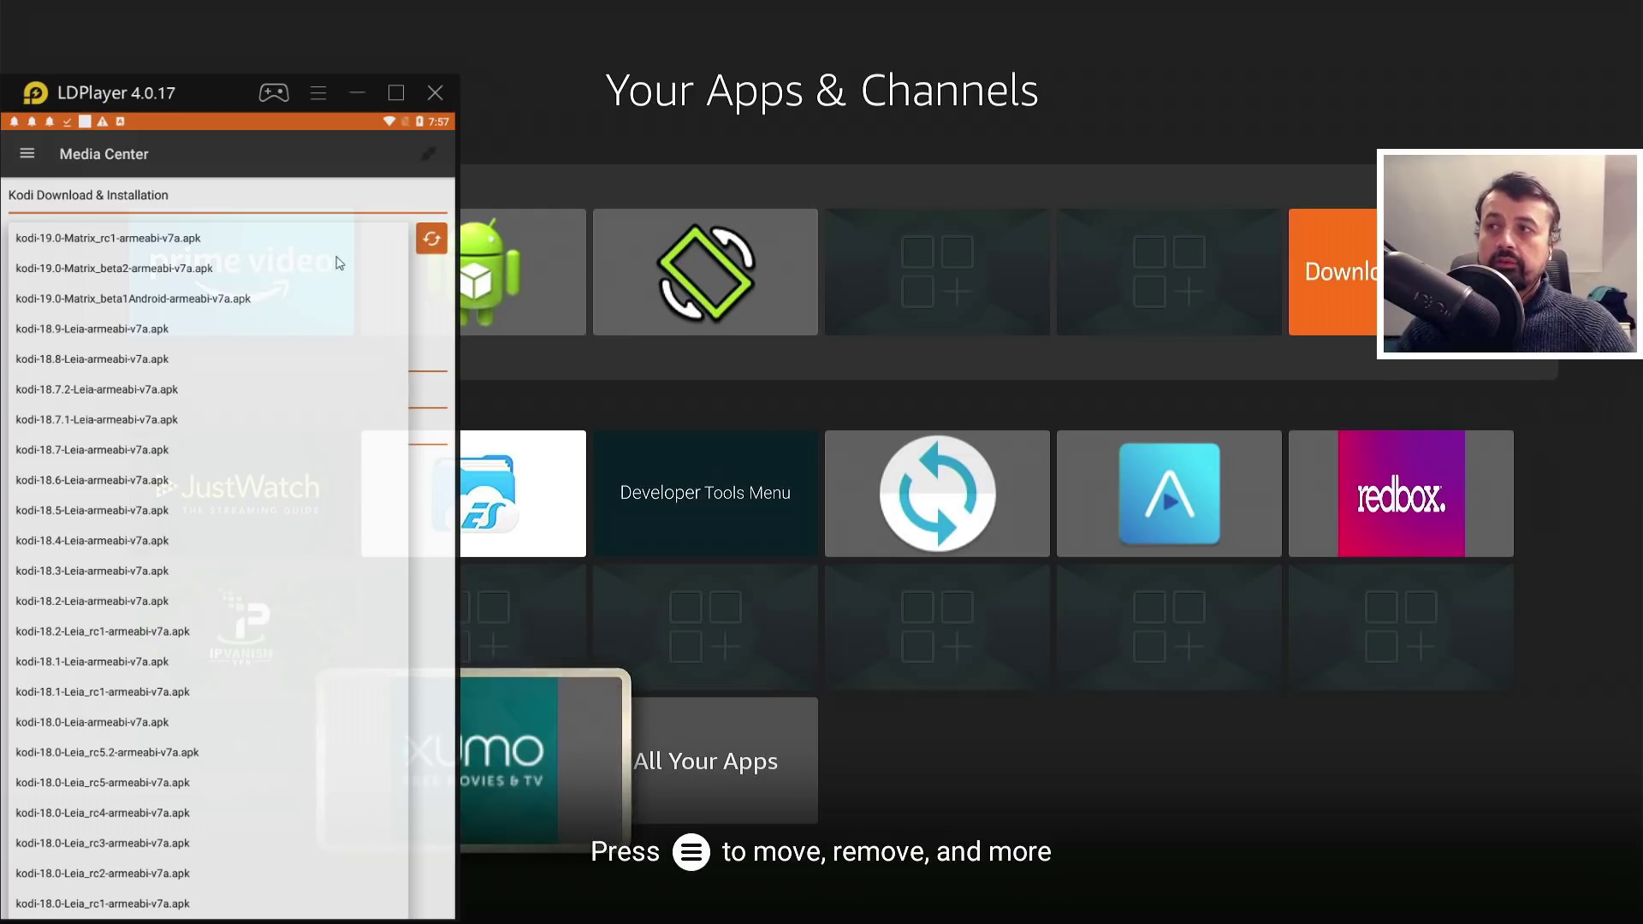
{"action": "scroll", "coordinate": [189, 501], "scroll_direction": "down", "scroll_amount": 3}
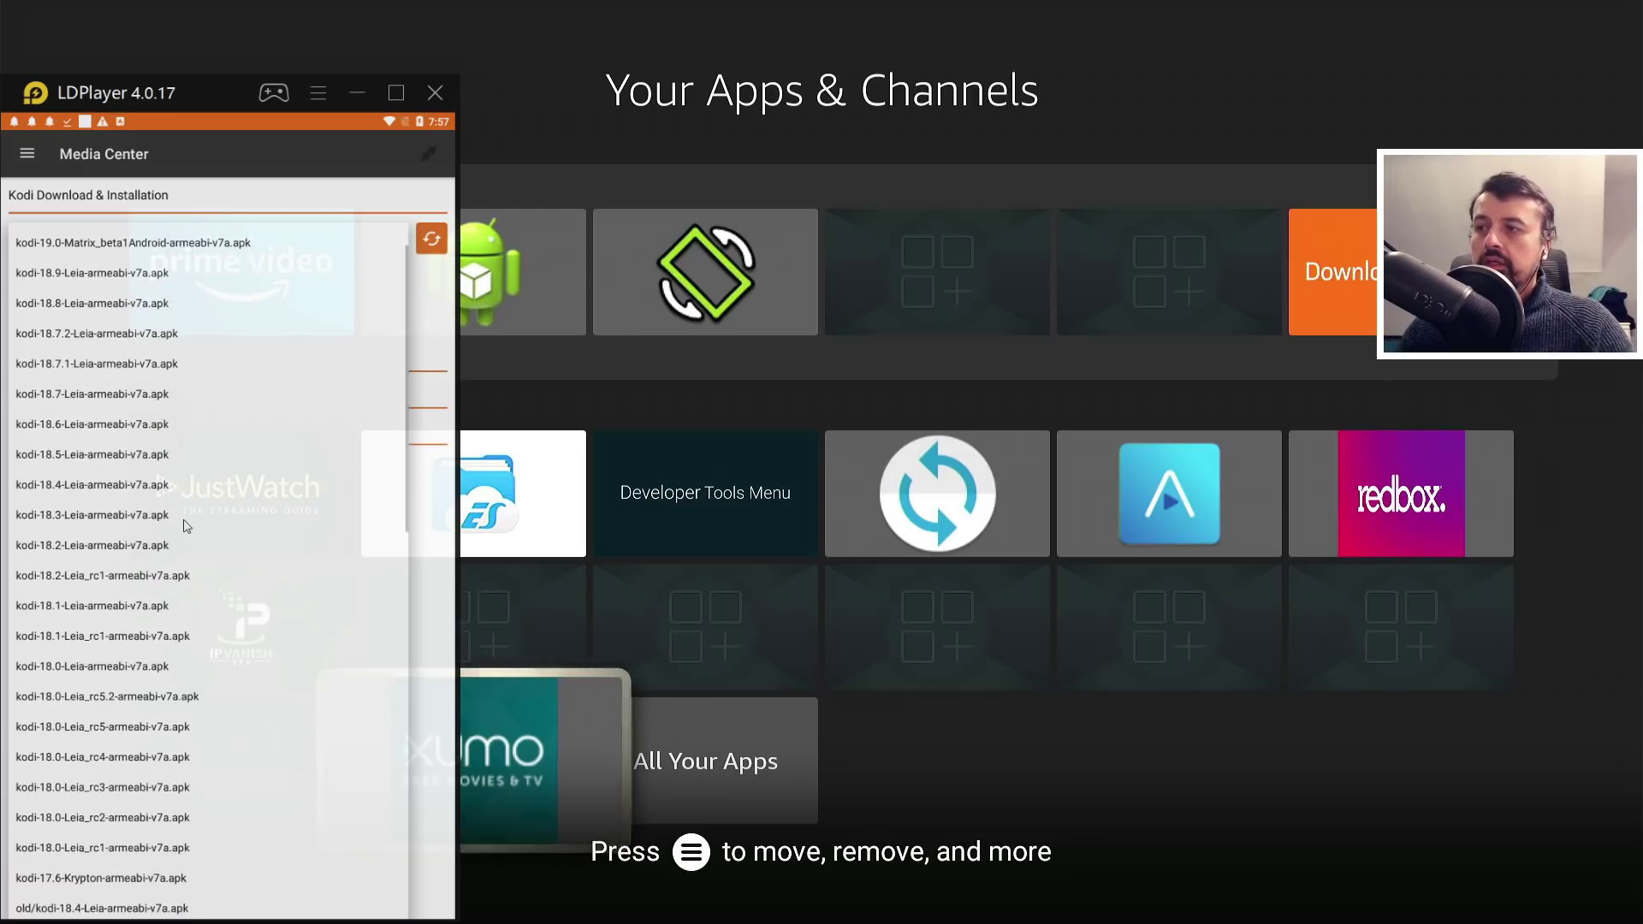
{"action": "scroll", "coordinate": [186, 522], "scroll_direction": "down", "scroll_amount": 2}
{"action": "scroll", "coordinate": [186, 525], "scroll_direction": "down", "scroll_amount": 3}
{"action": "scroll", "coordinate": [186, 525], "scroll_direction": "down", "scroll_amount": 3}
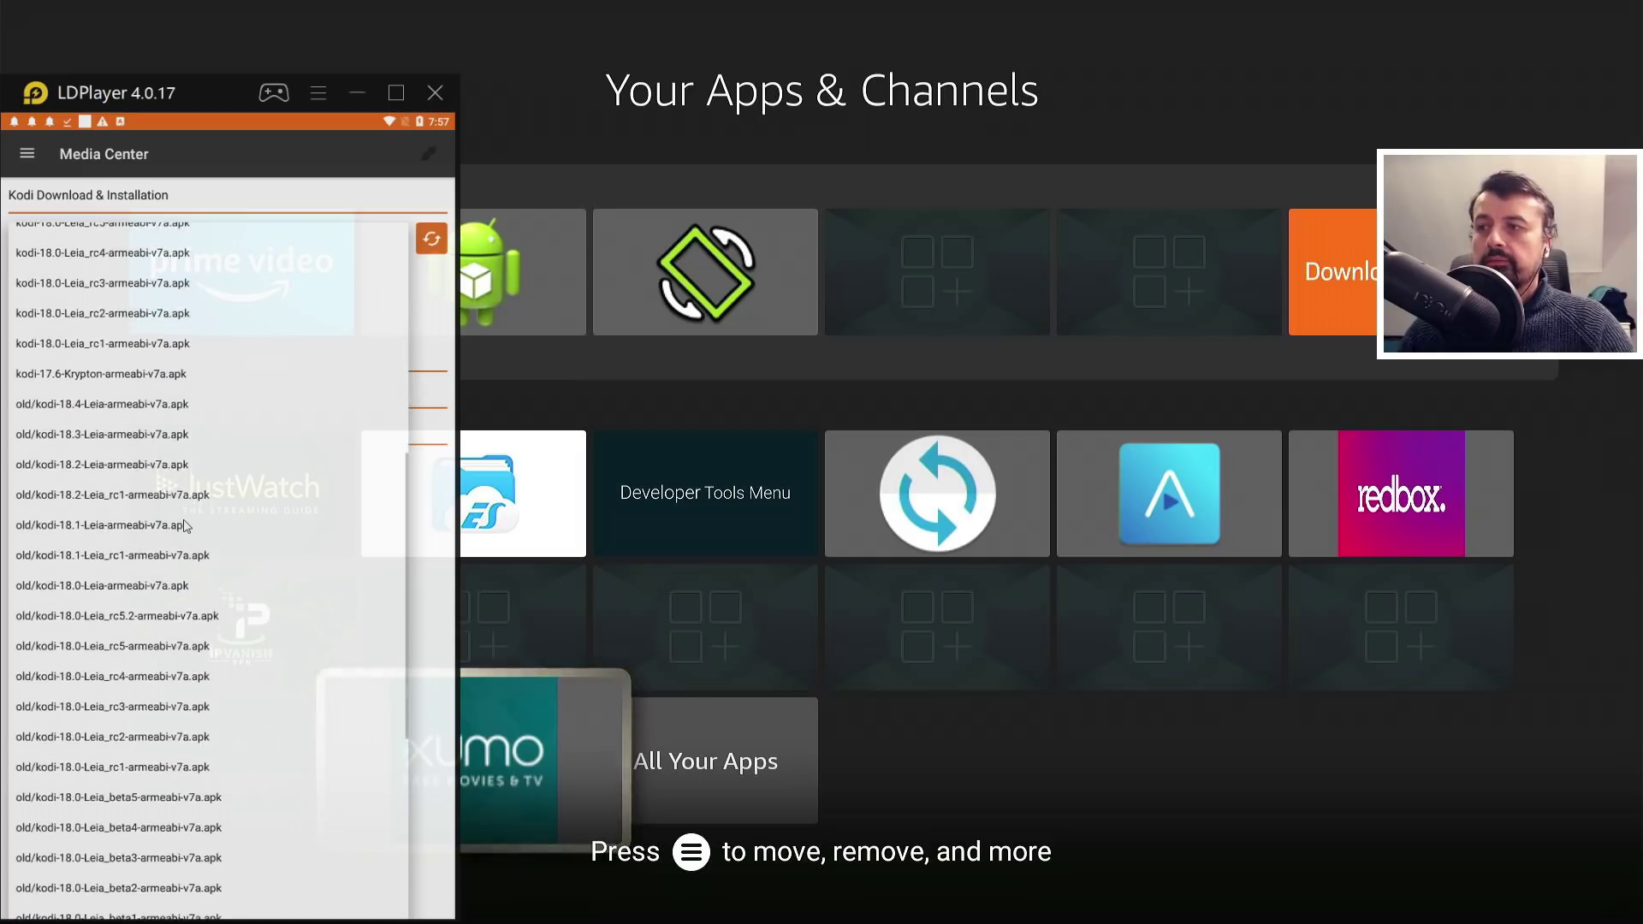
{"action": "scroll", "coordinate": [186, 525], "scroll_direction": "up", "scroll_amount": 5}
{"action": "scroll", "coordinate": [186, 526], "scroll_direction": "up", "scroll_amount": 4}
{"action": "scroll", "coordinate": [187, 525], "scroll_direction": "up", "scroll_amount": 1}
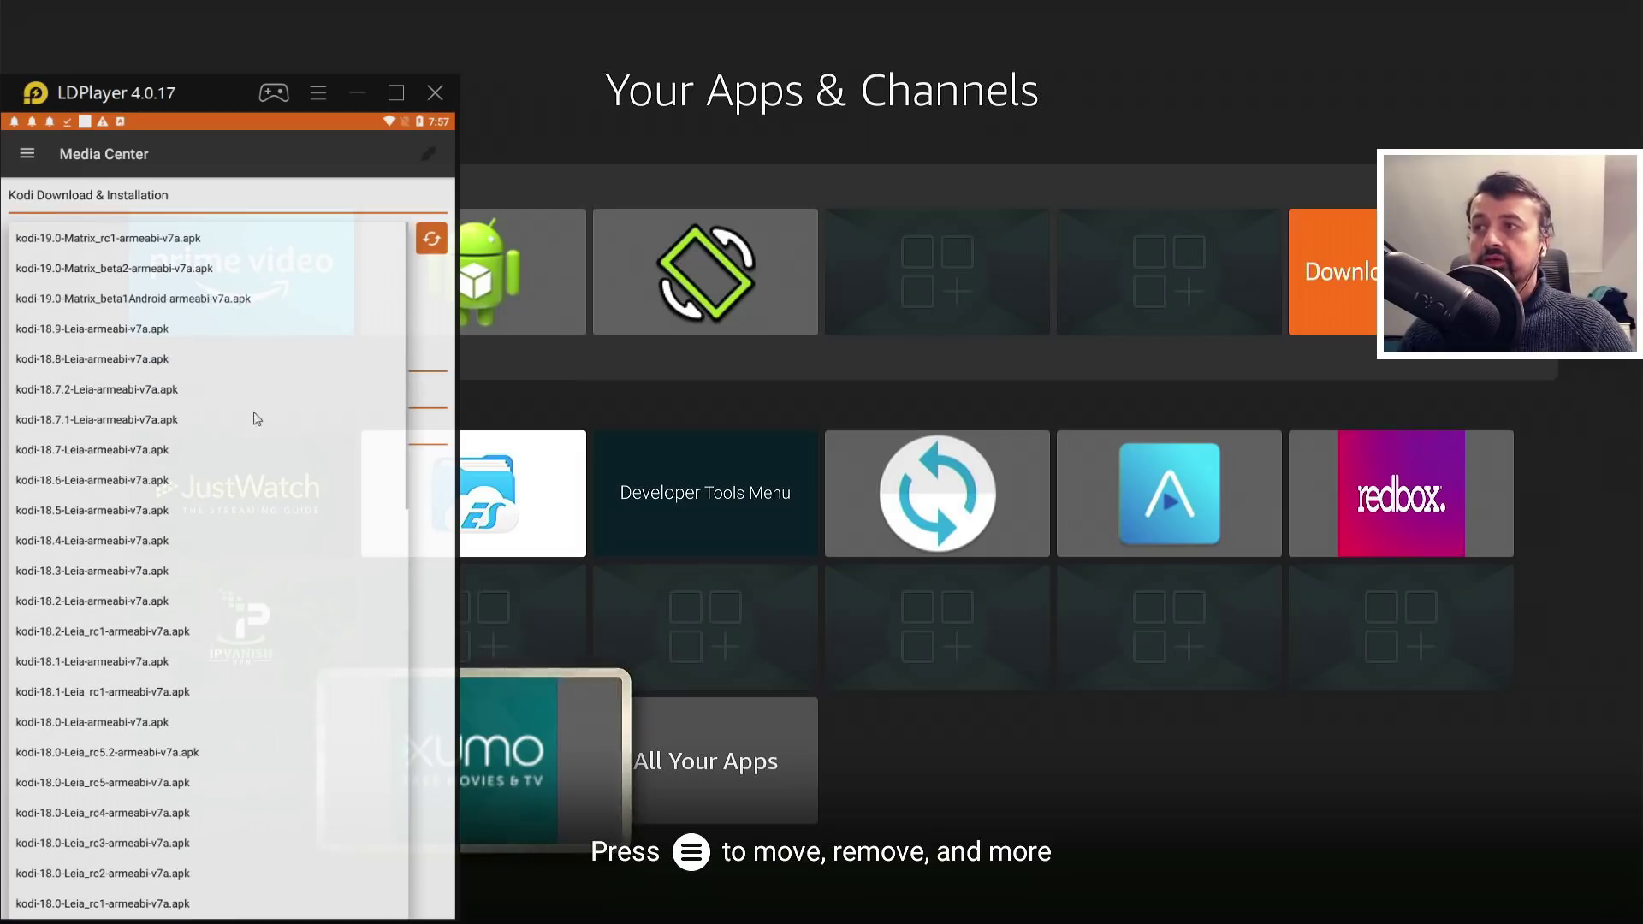
{"action": "left_click", "coordinate": [97, 329]}
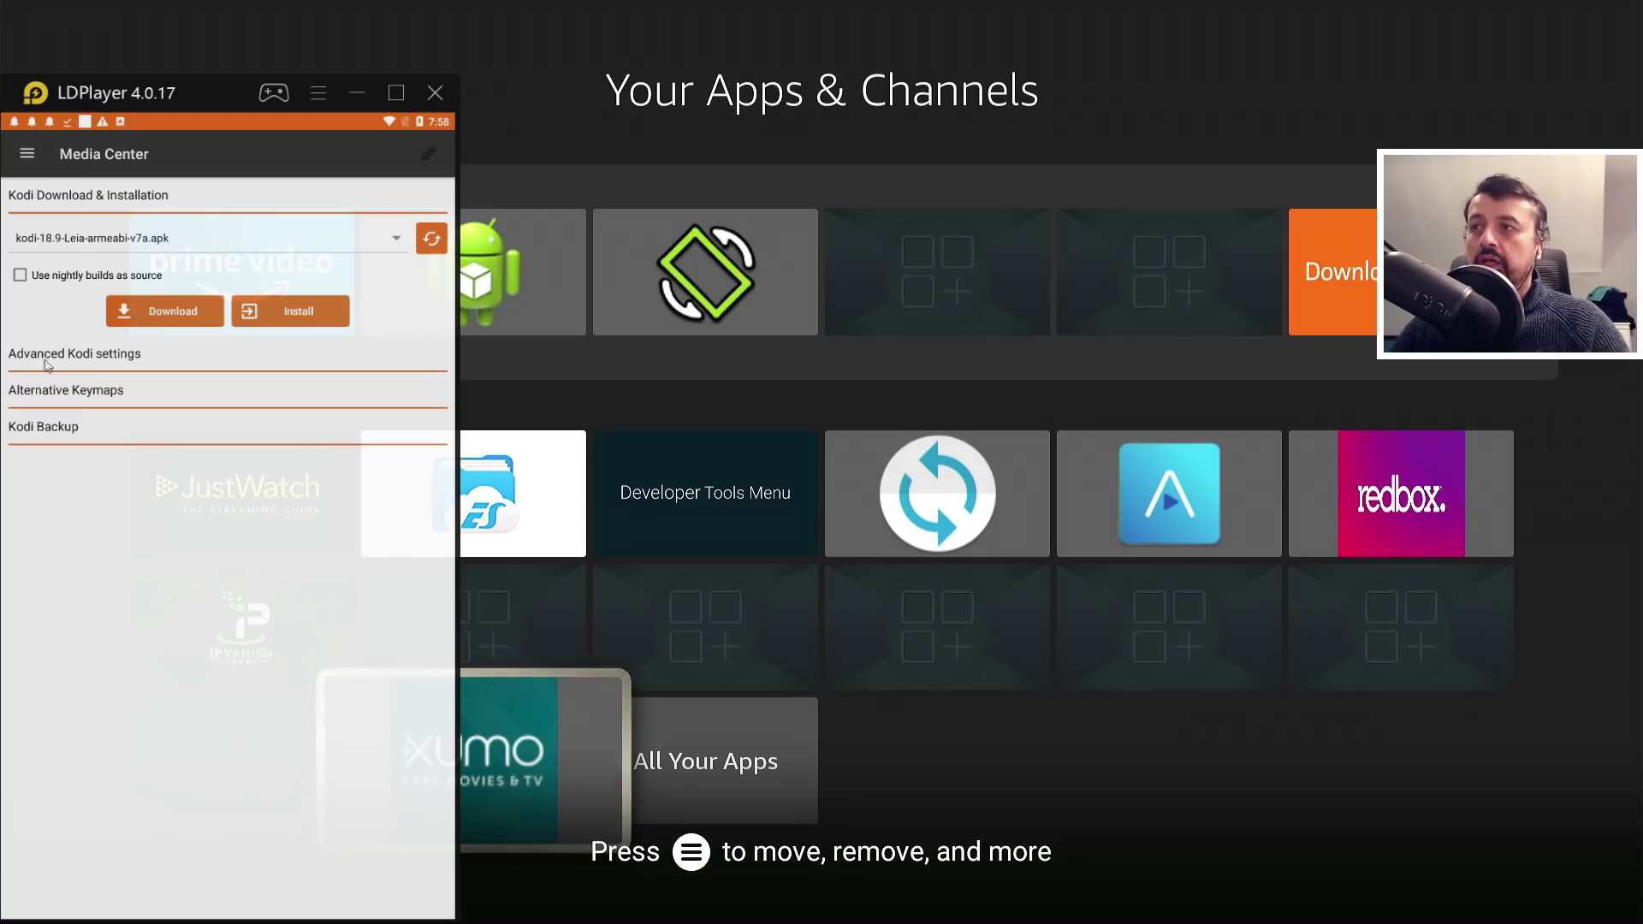
Start a Kodi backup named 'TDUK-Jan2021-backup', then cancel it mid-transfer.
{"action": "left_click", "coordinate": [46, 429]}
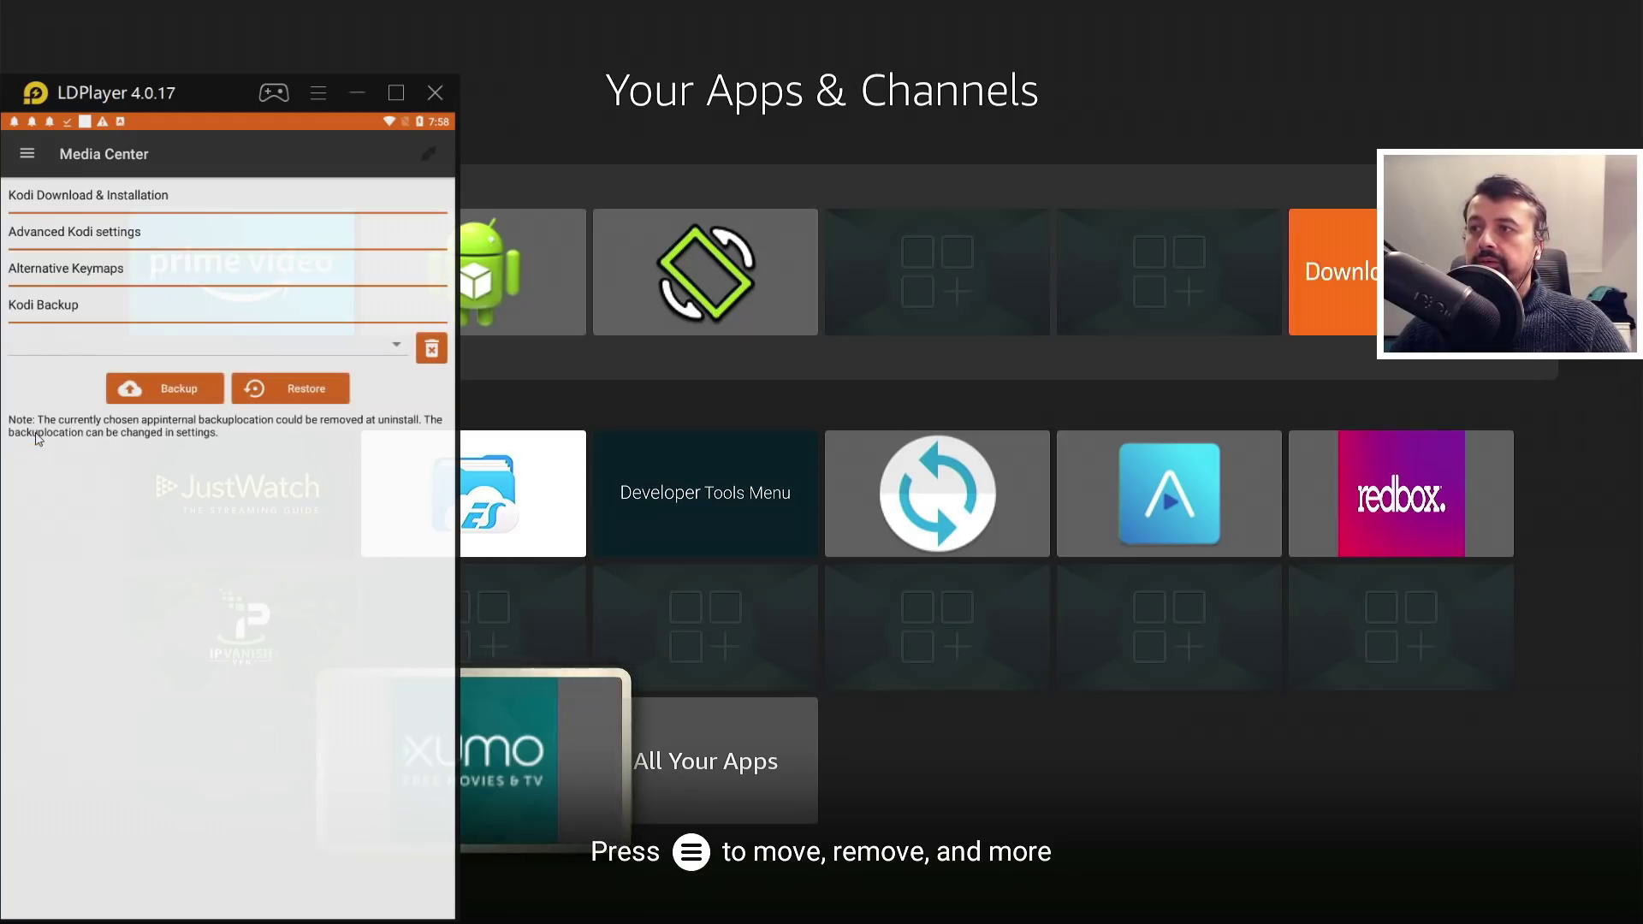
{"action": "left_click", "coordinate": [169, 388]}
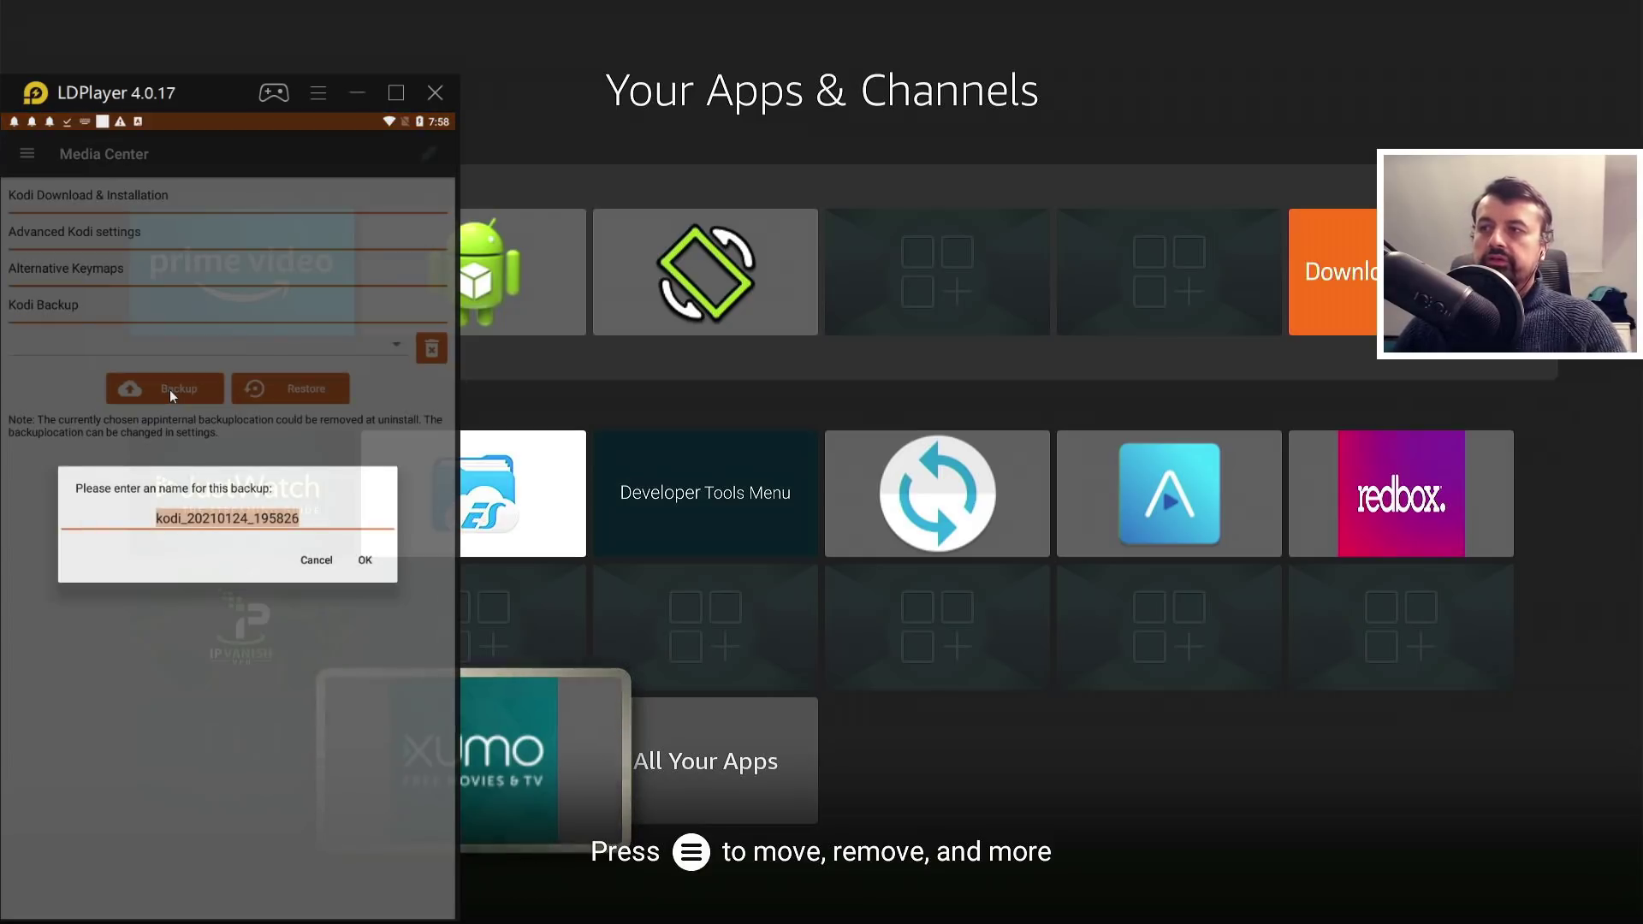
{"action": "type", "text": "TDUK-Ja"}
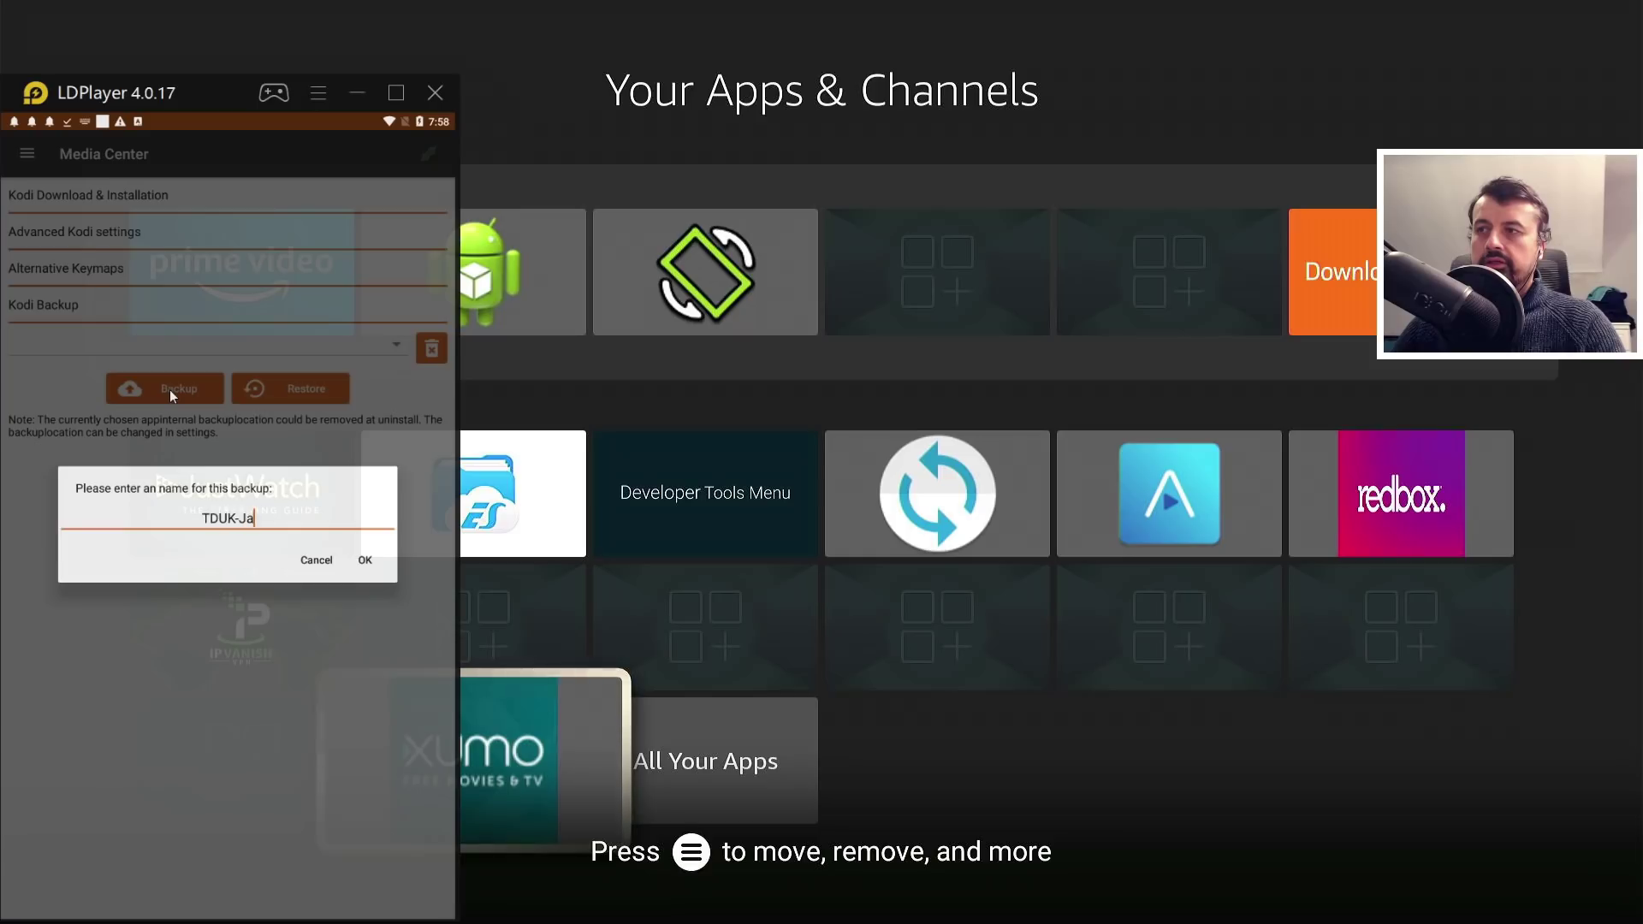
{"action": "type", "text": "n2021-back"}
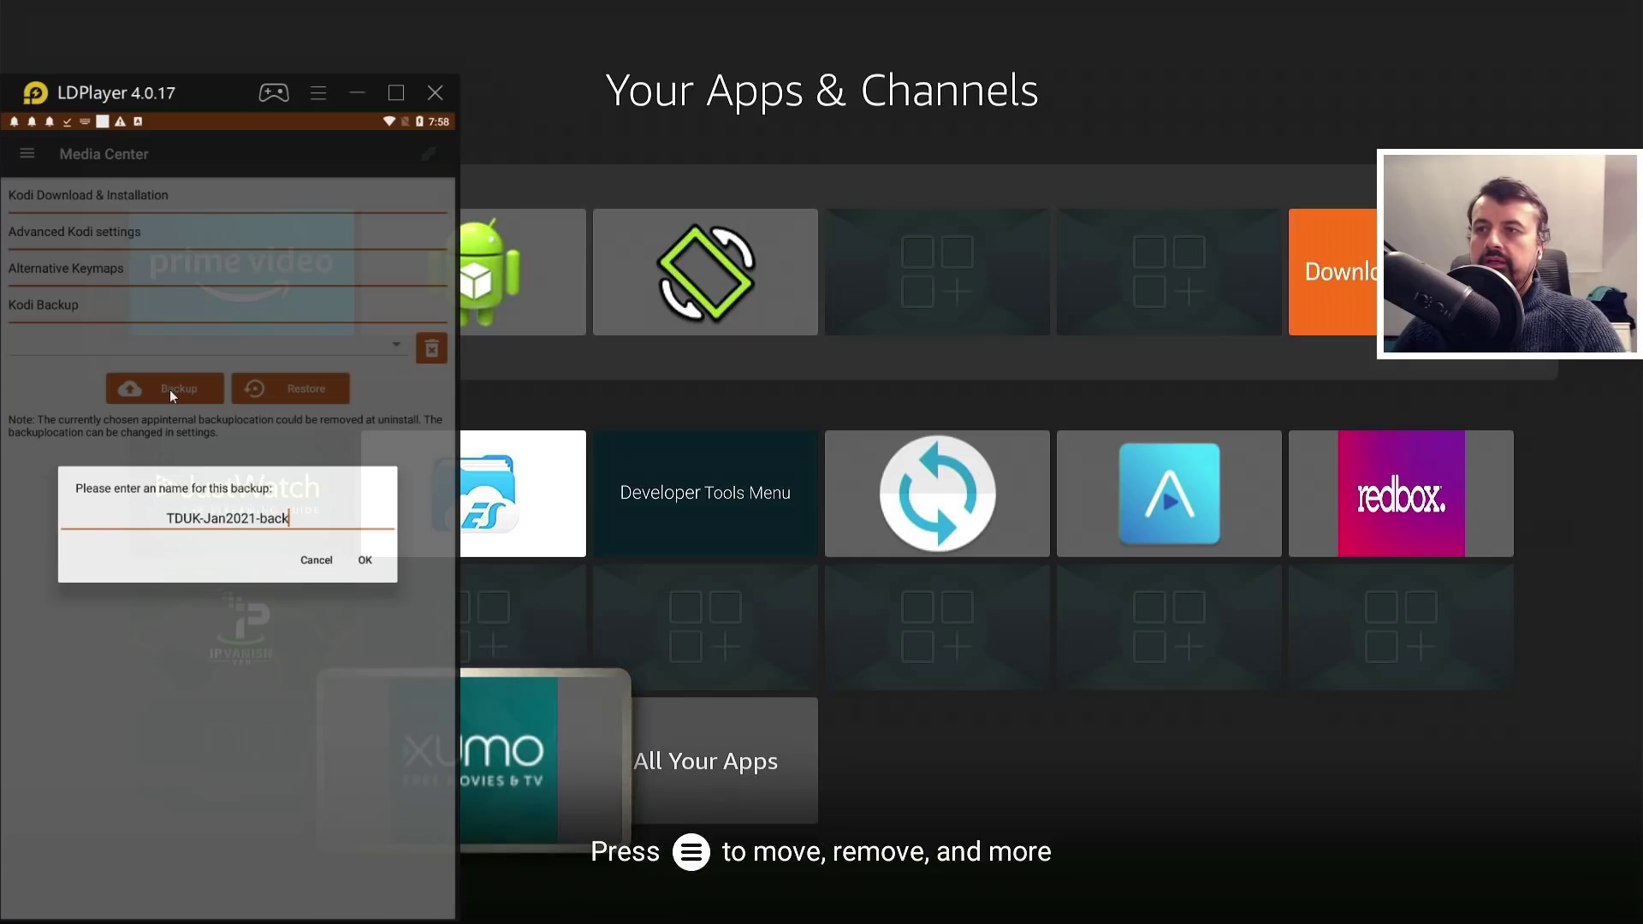
{"action": "type", "text": "up"}
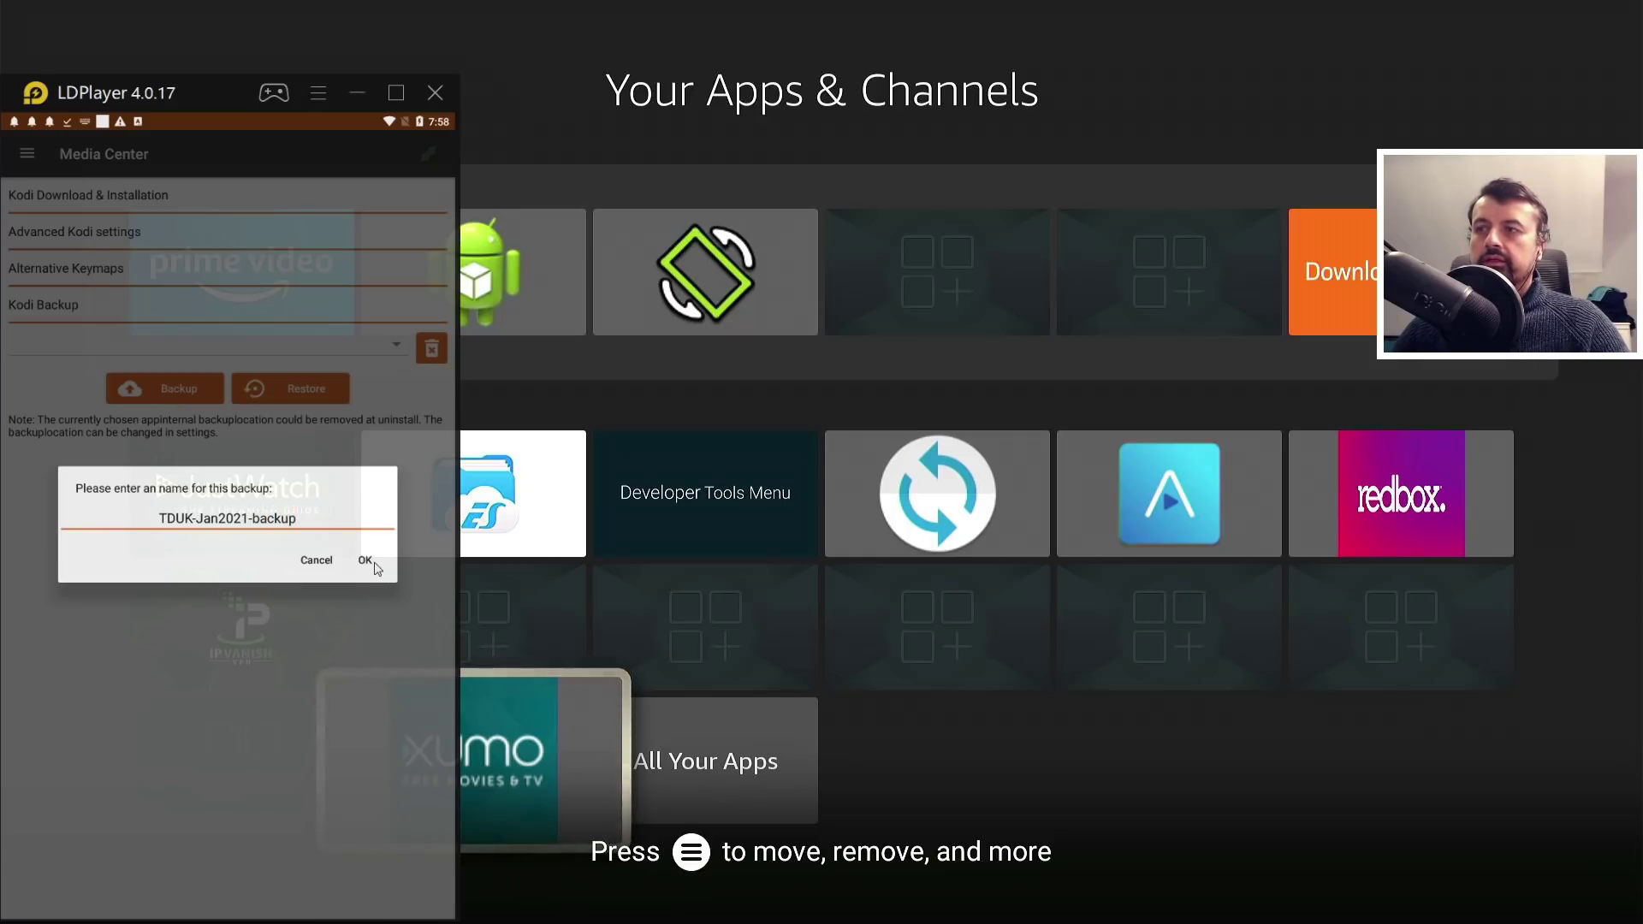
{"action": "left_click", "coordinate": [366, 560]}
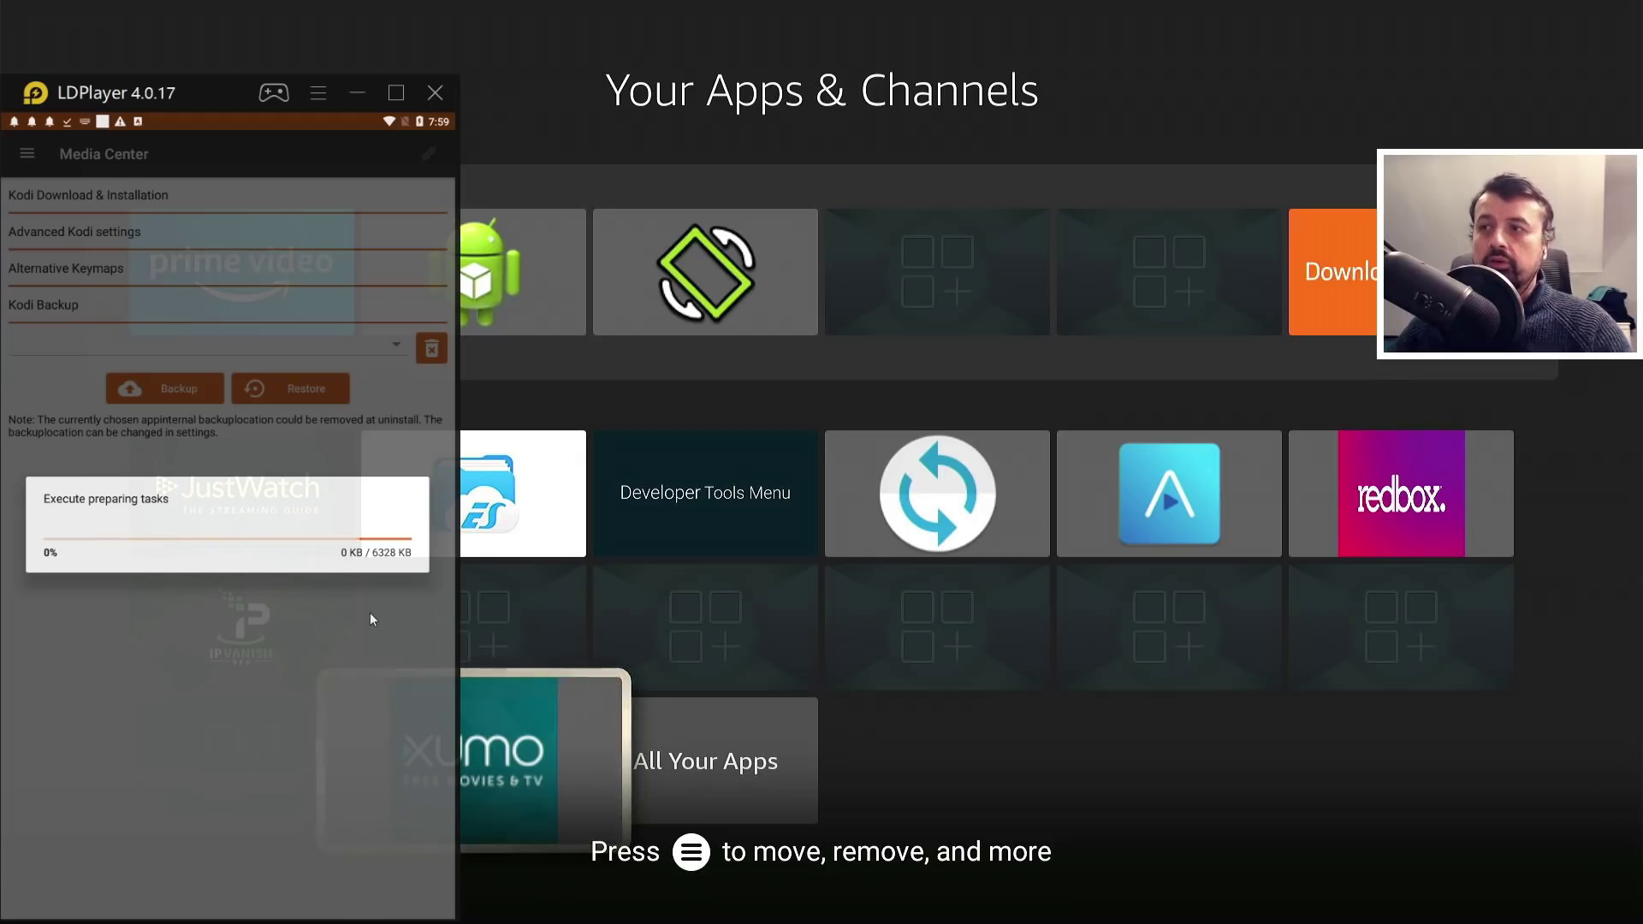
{"action": "left_click", "coordinate": [265, 676]}
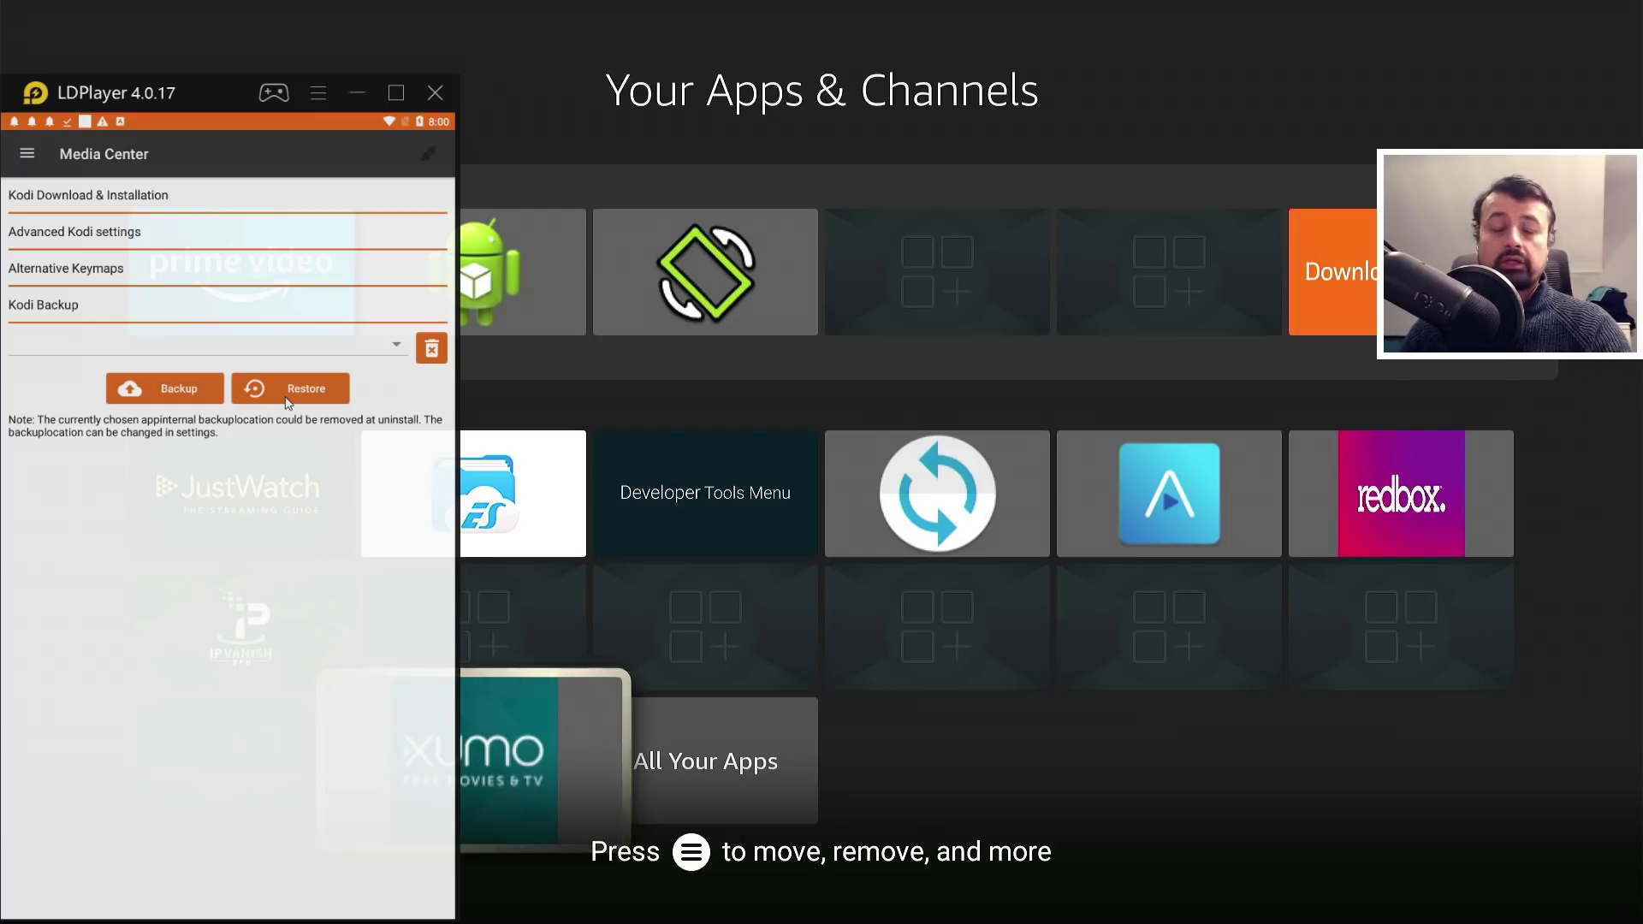
Browse the Filemanager, then return to the Sideload downloads list.
{"action": "key", "text": "Escape"}
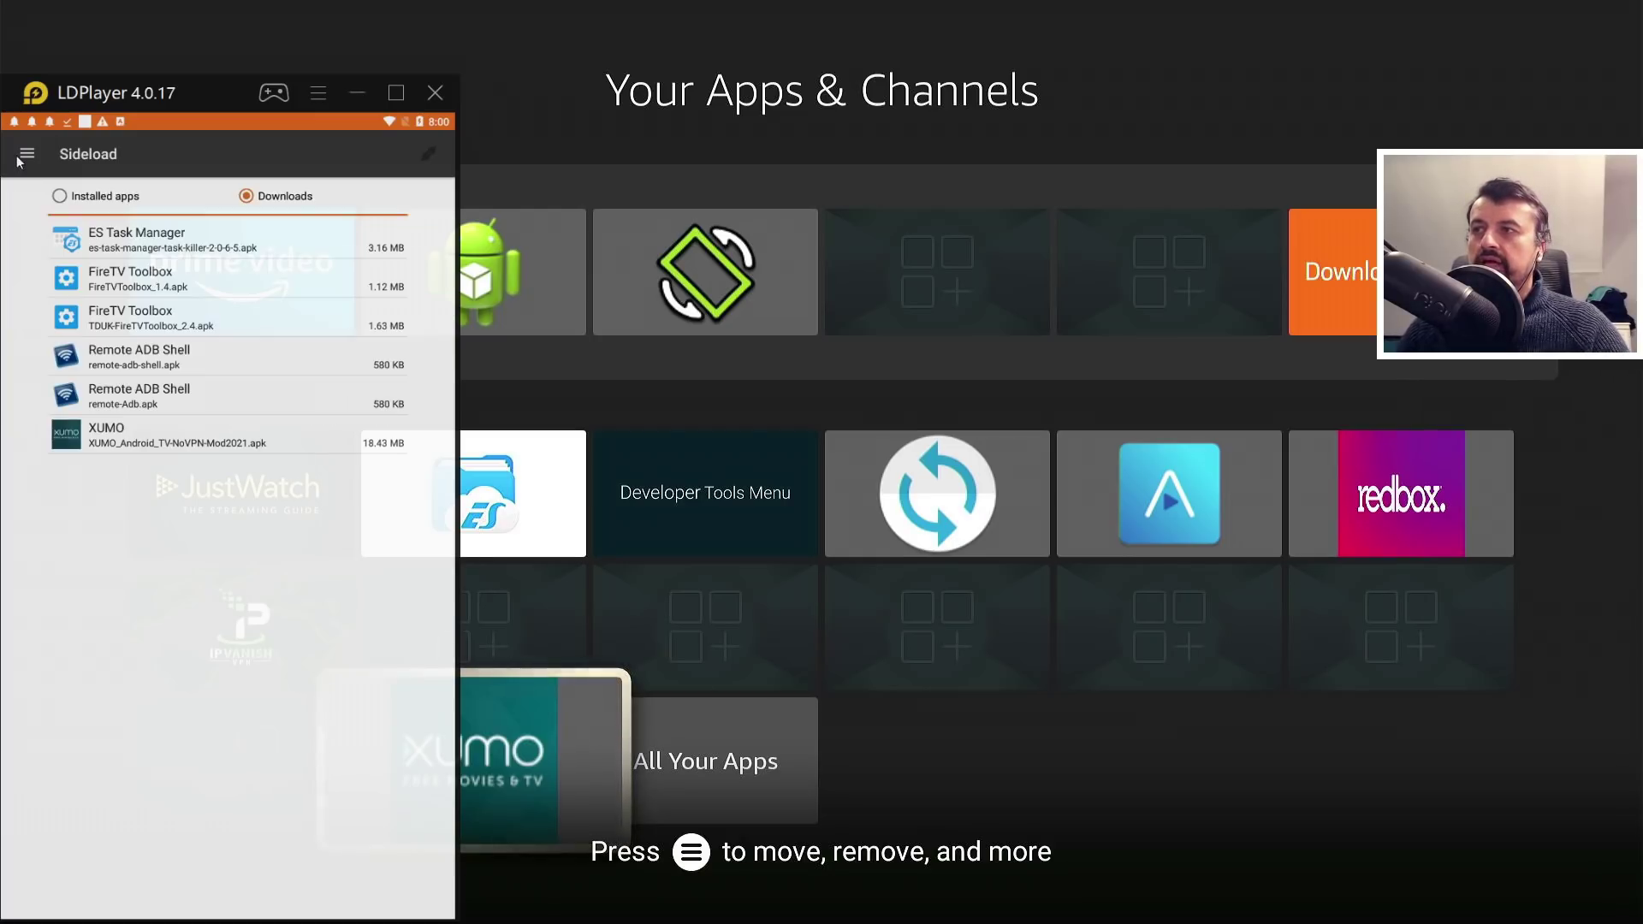
{"action": "left_click", "coordinate": [23, 155]}
{"action": "left_click", "coordinate": [61, 298]}
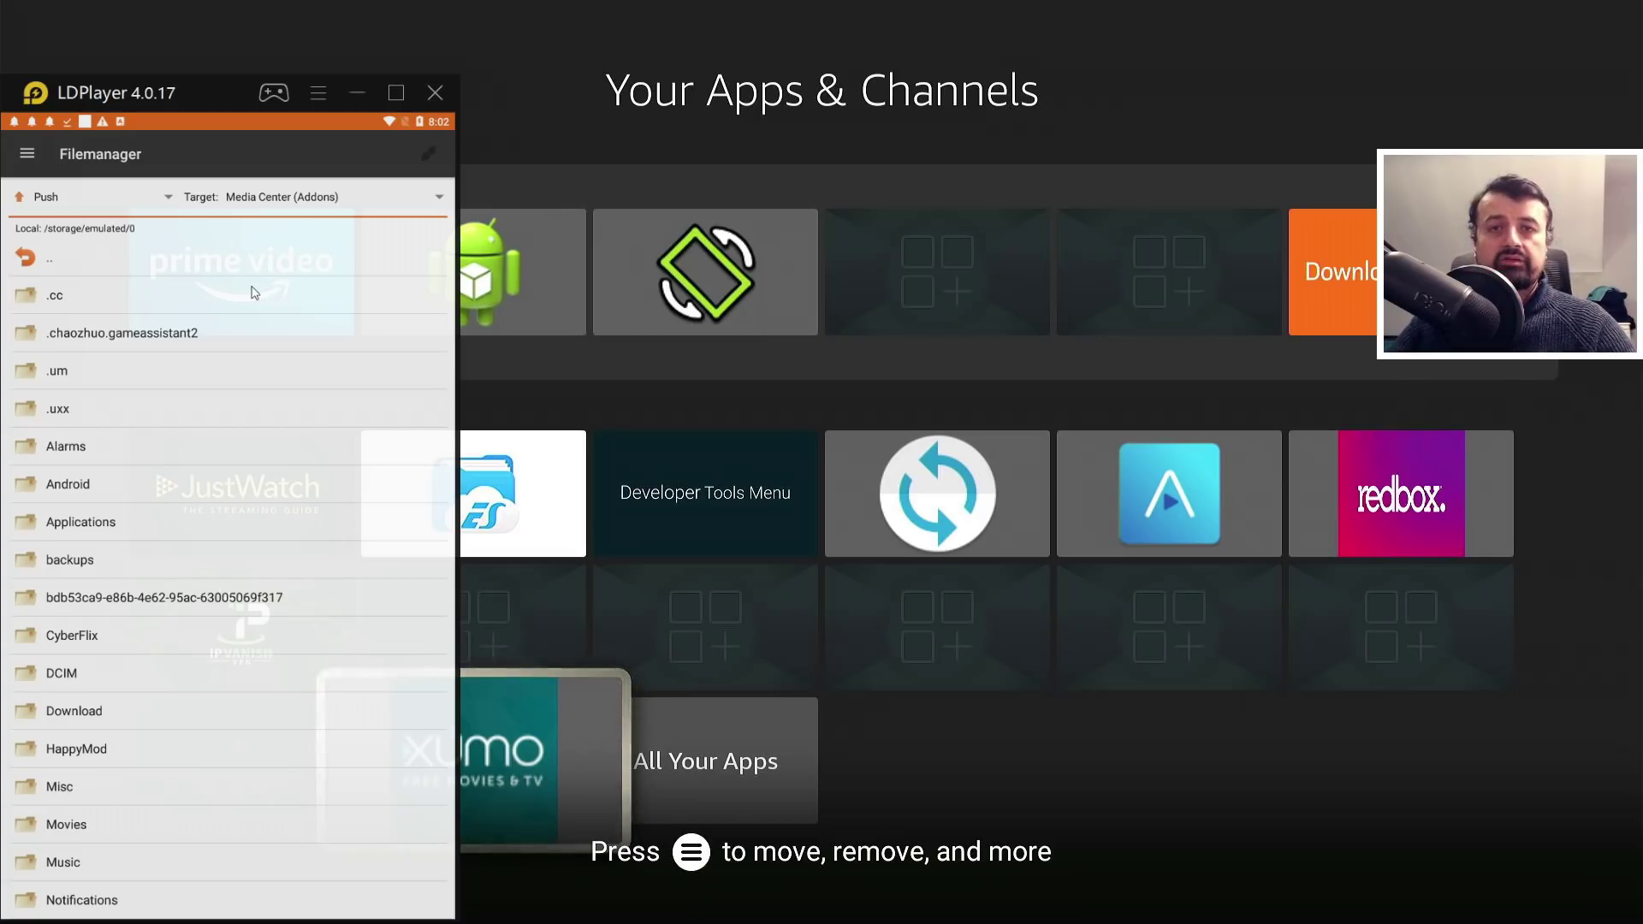
{"action": "left_click", "coordinate": [27, 155]}
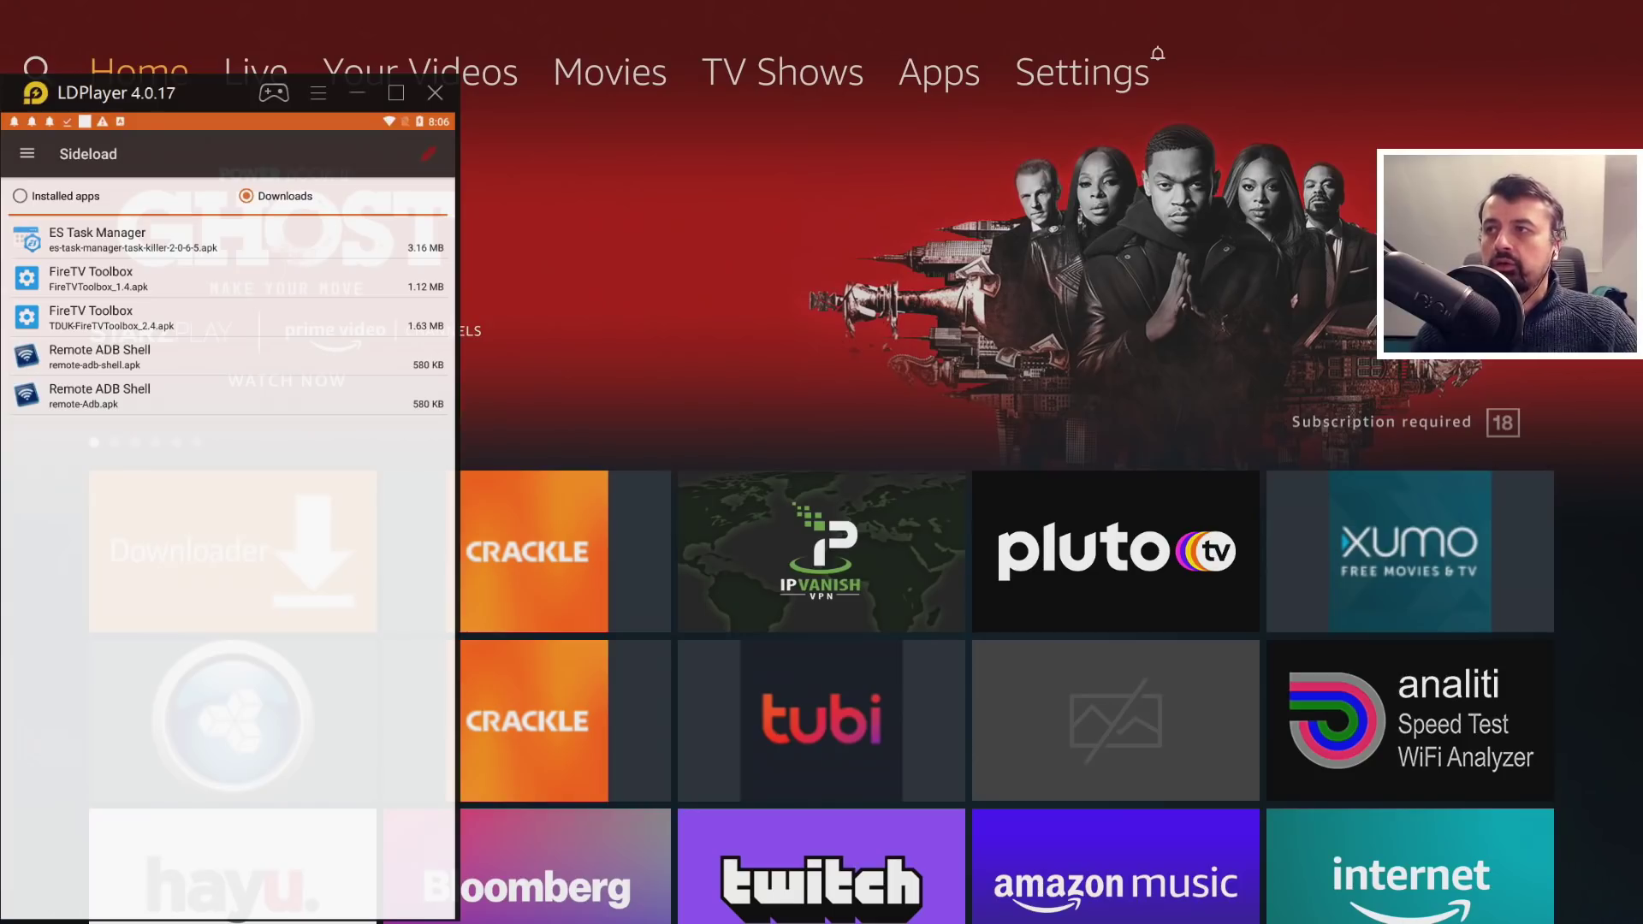
Close all running Fire TV applications from the Taskmanager.
{"action": "left_click", "coordinate": [34, 158]}
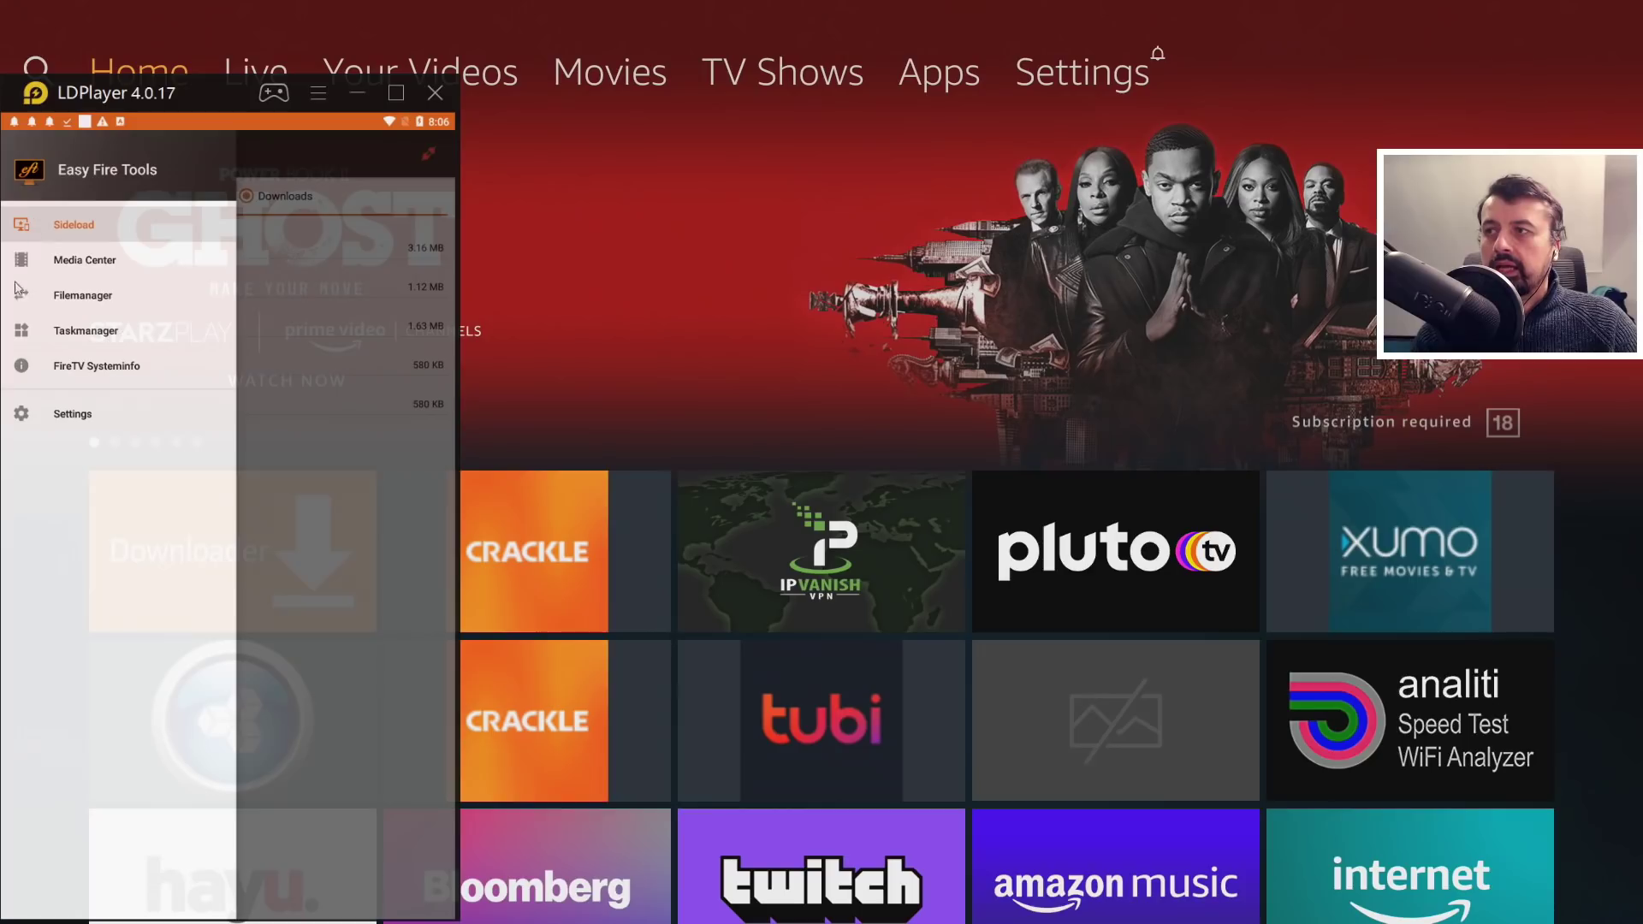
{"action": "left_click", "coordinate": [101, 333]}
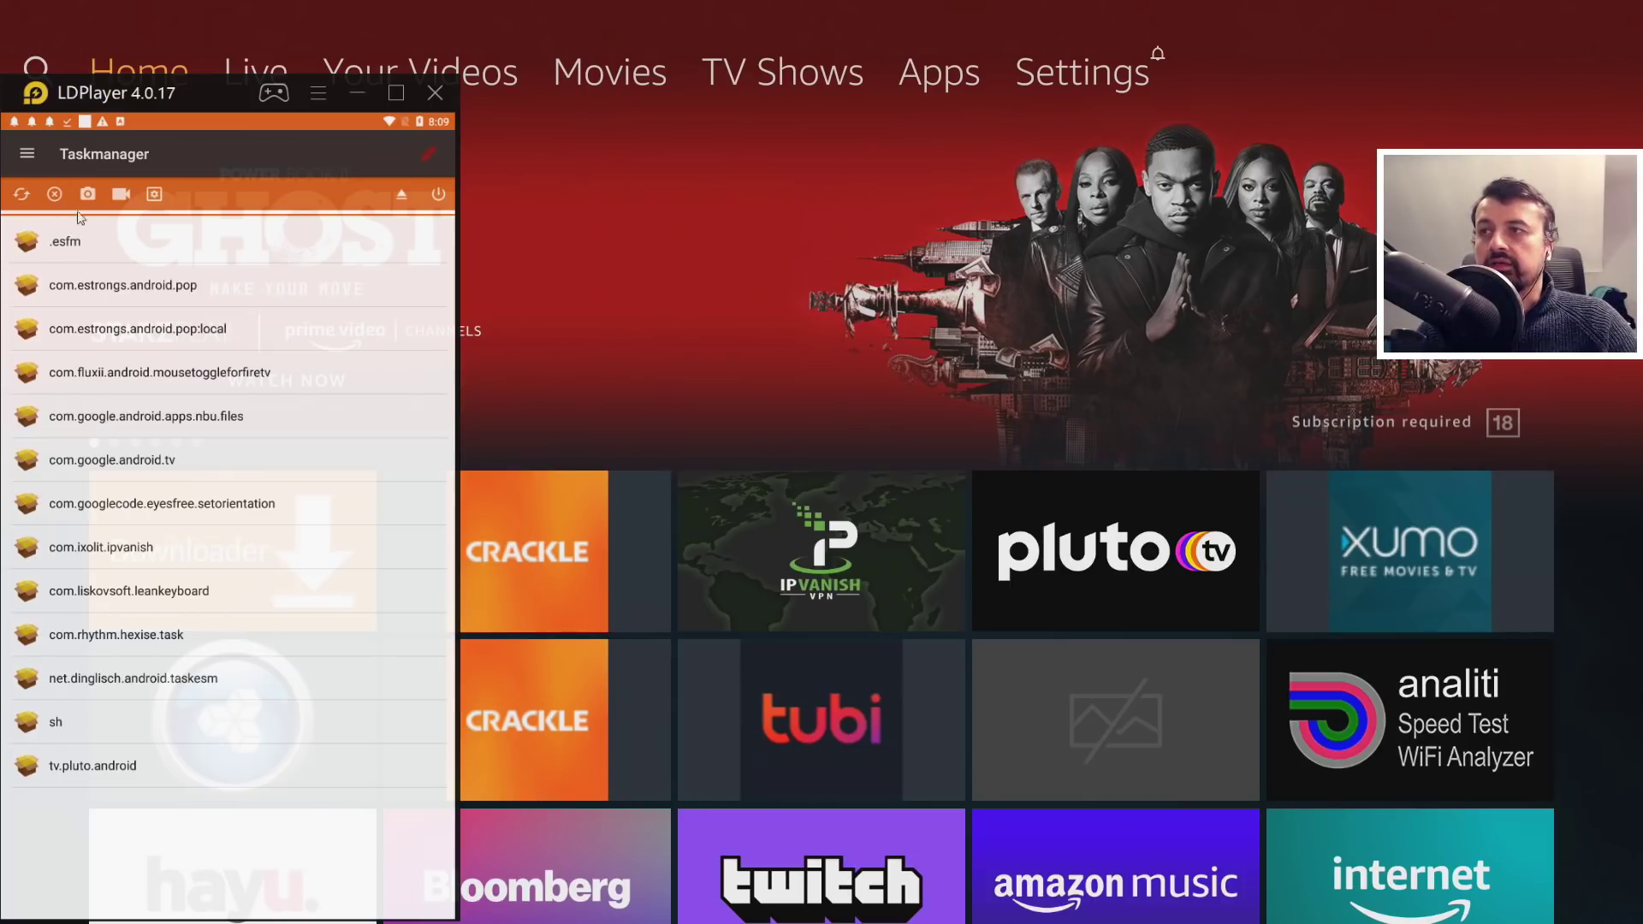
{"action": "left_click", "coordinate": [57, 197]}
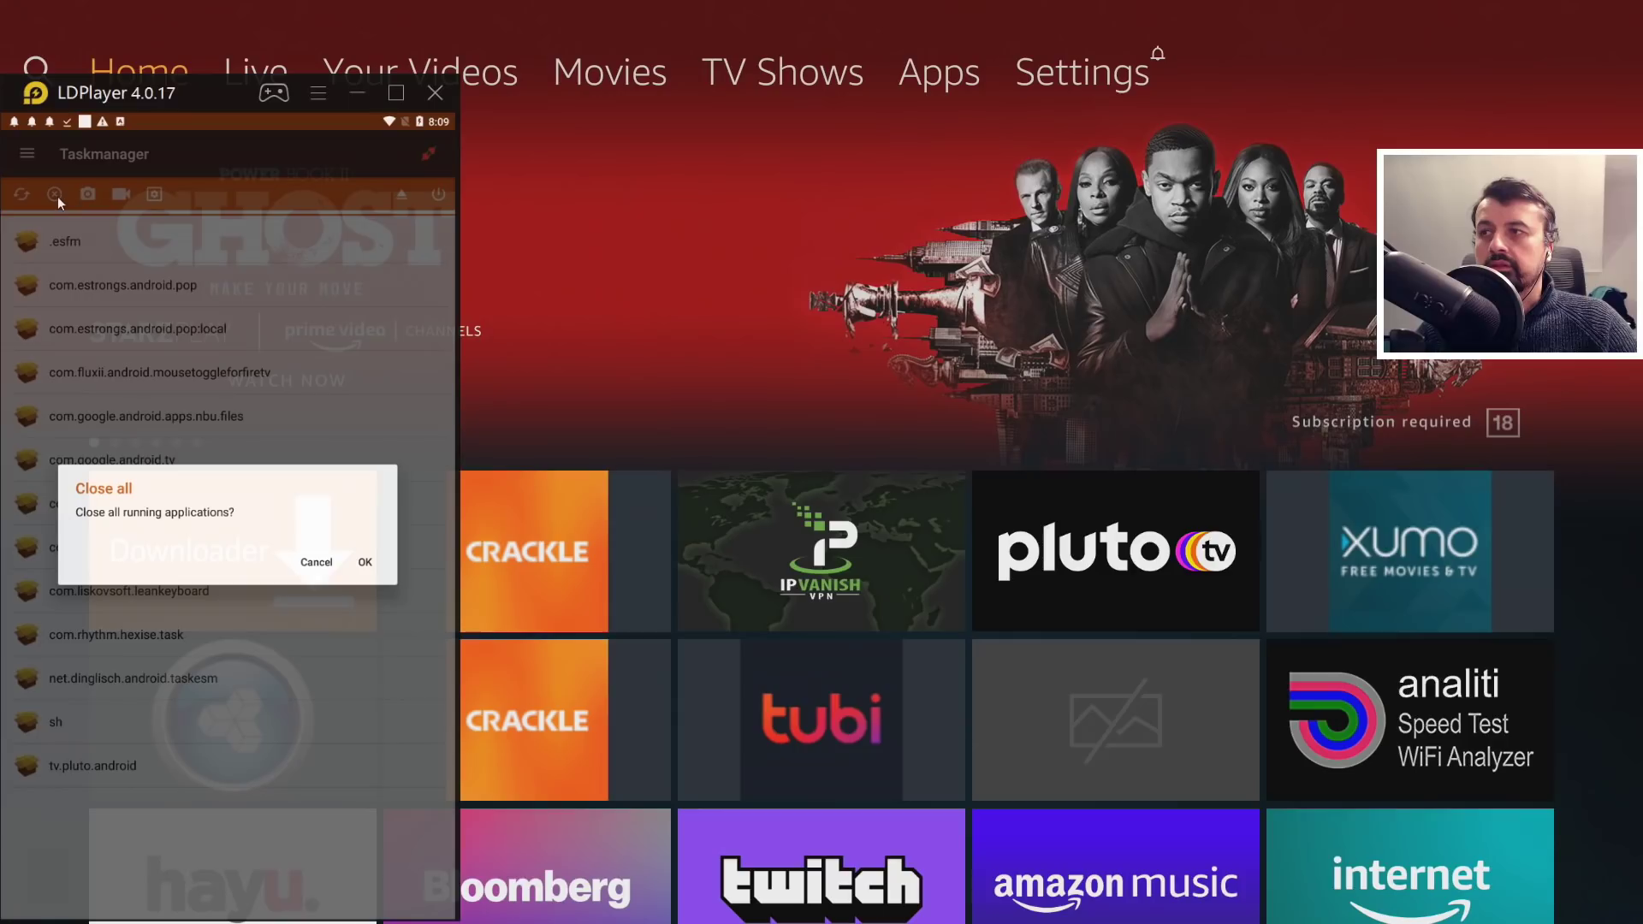
{"action": "left_click", "coordinate": [364, 565]}
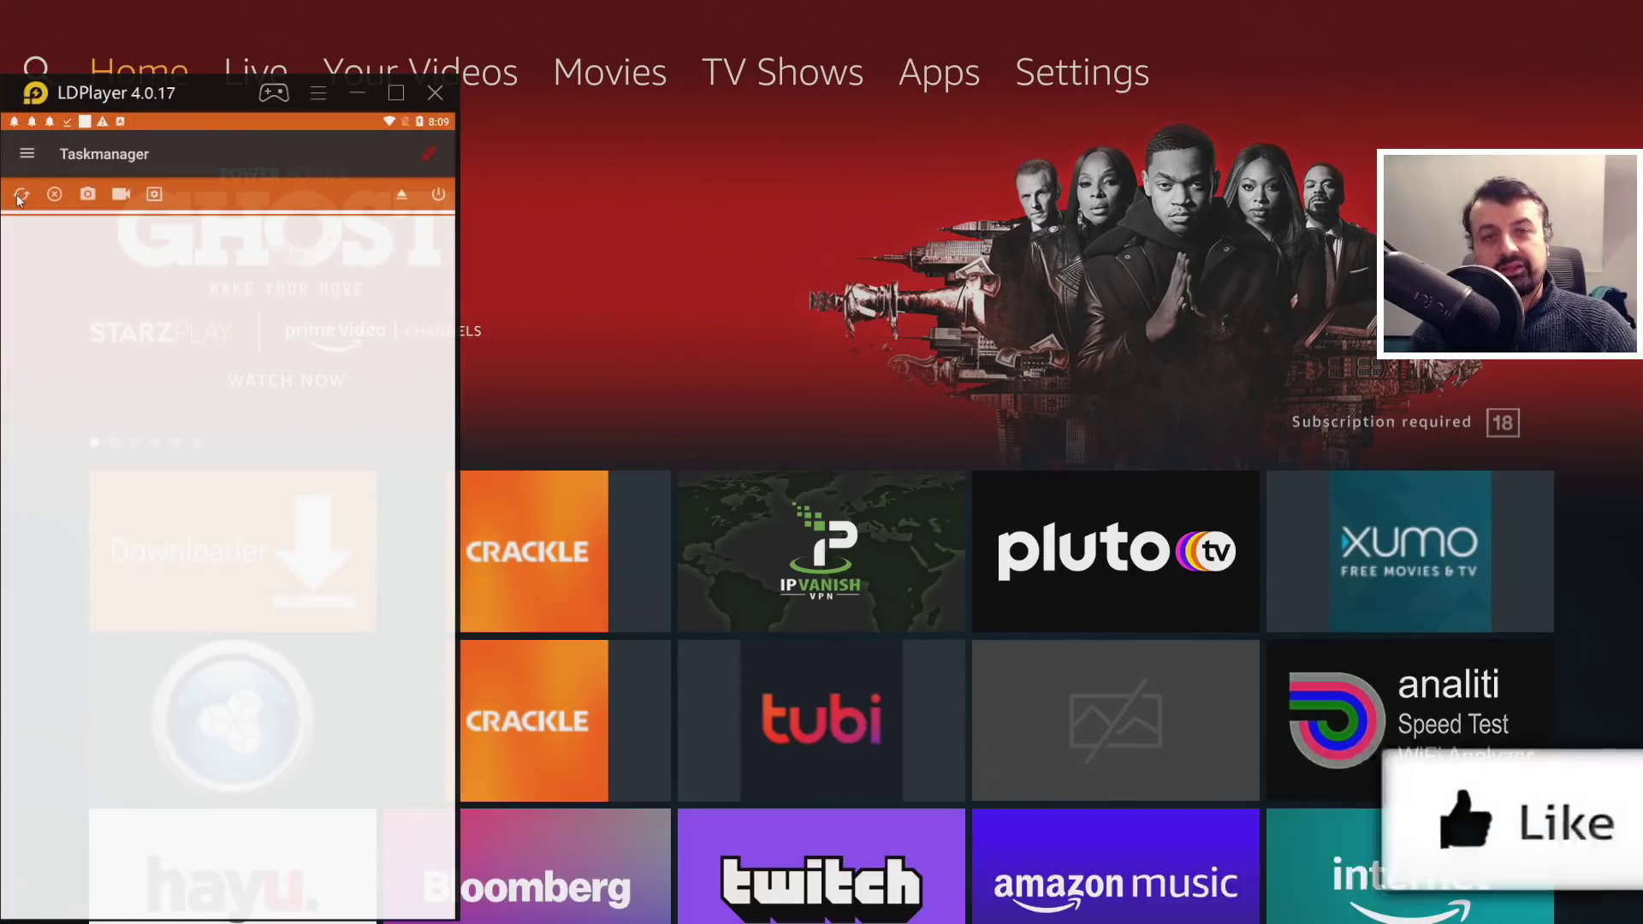